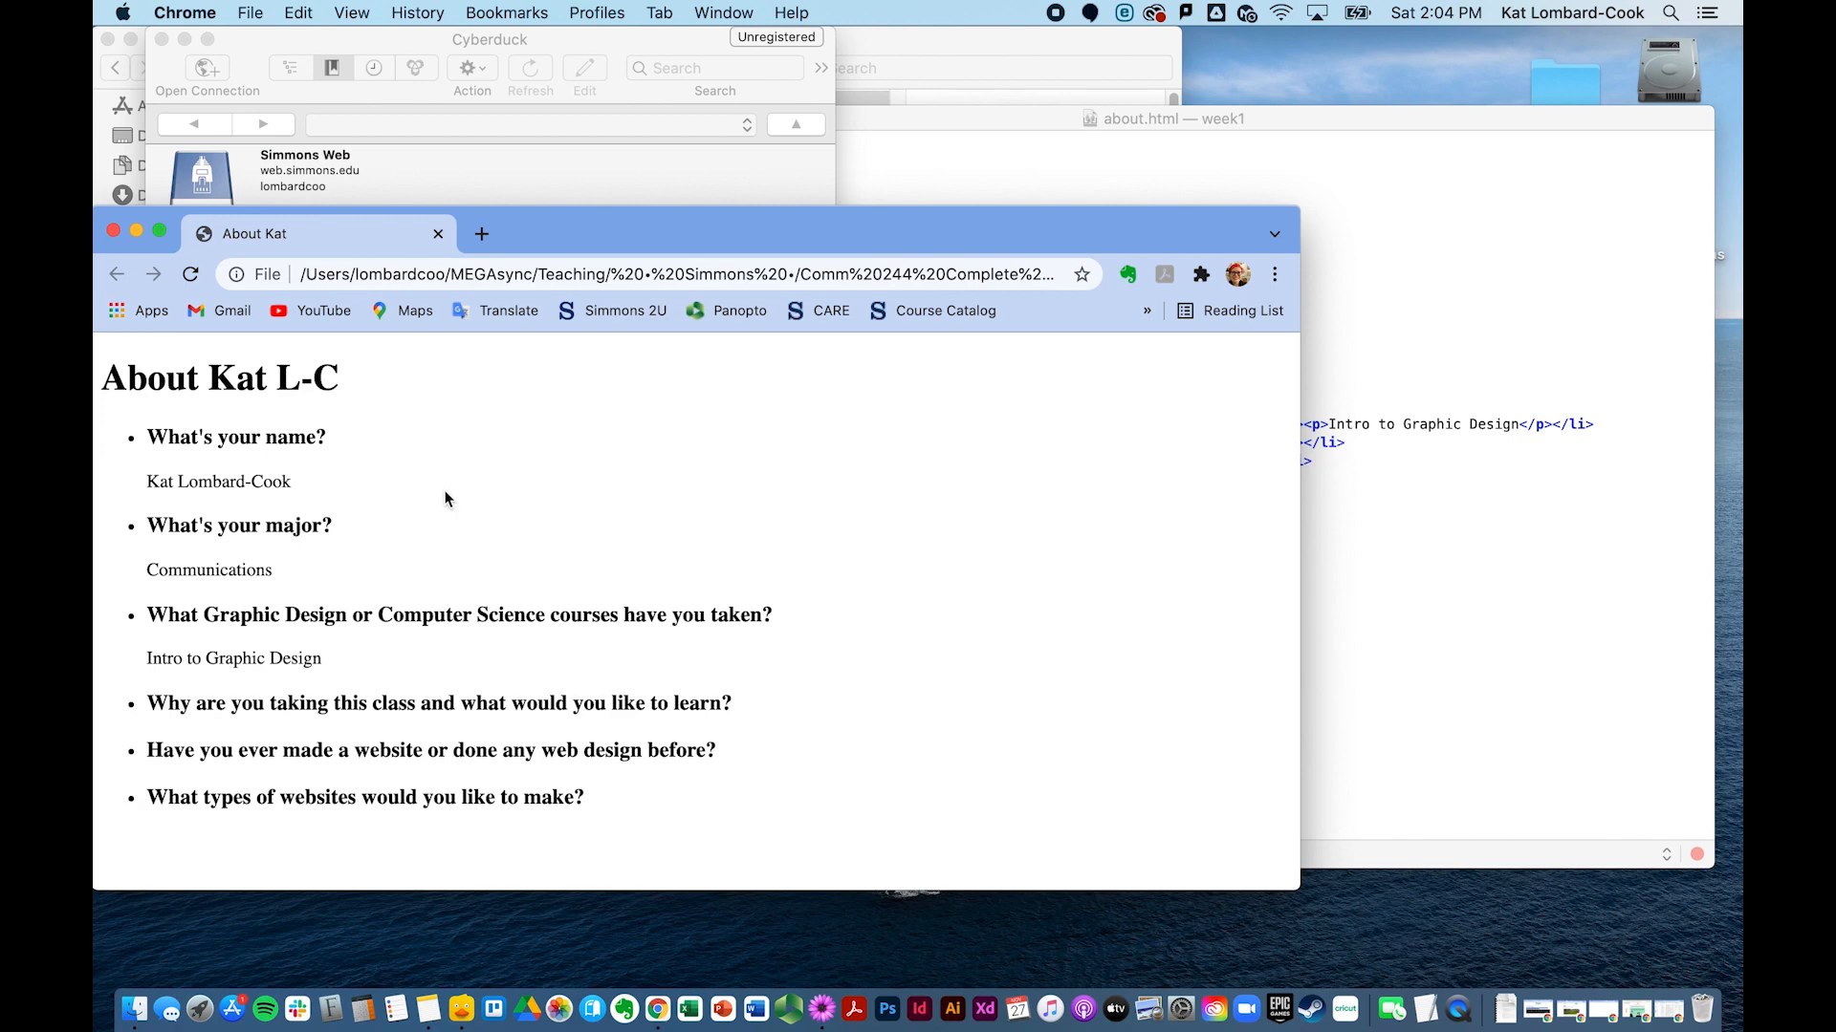
Step: Load the class site at web.simmons.edu in a new tab, then close the tab and browser window
left_click(482, 233)
type("web.simmons.edu/~")
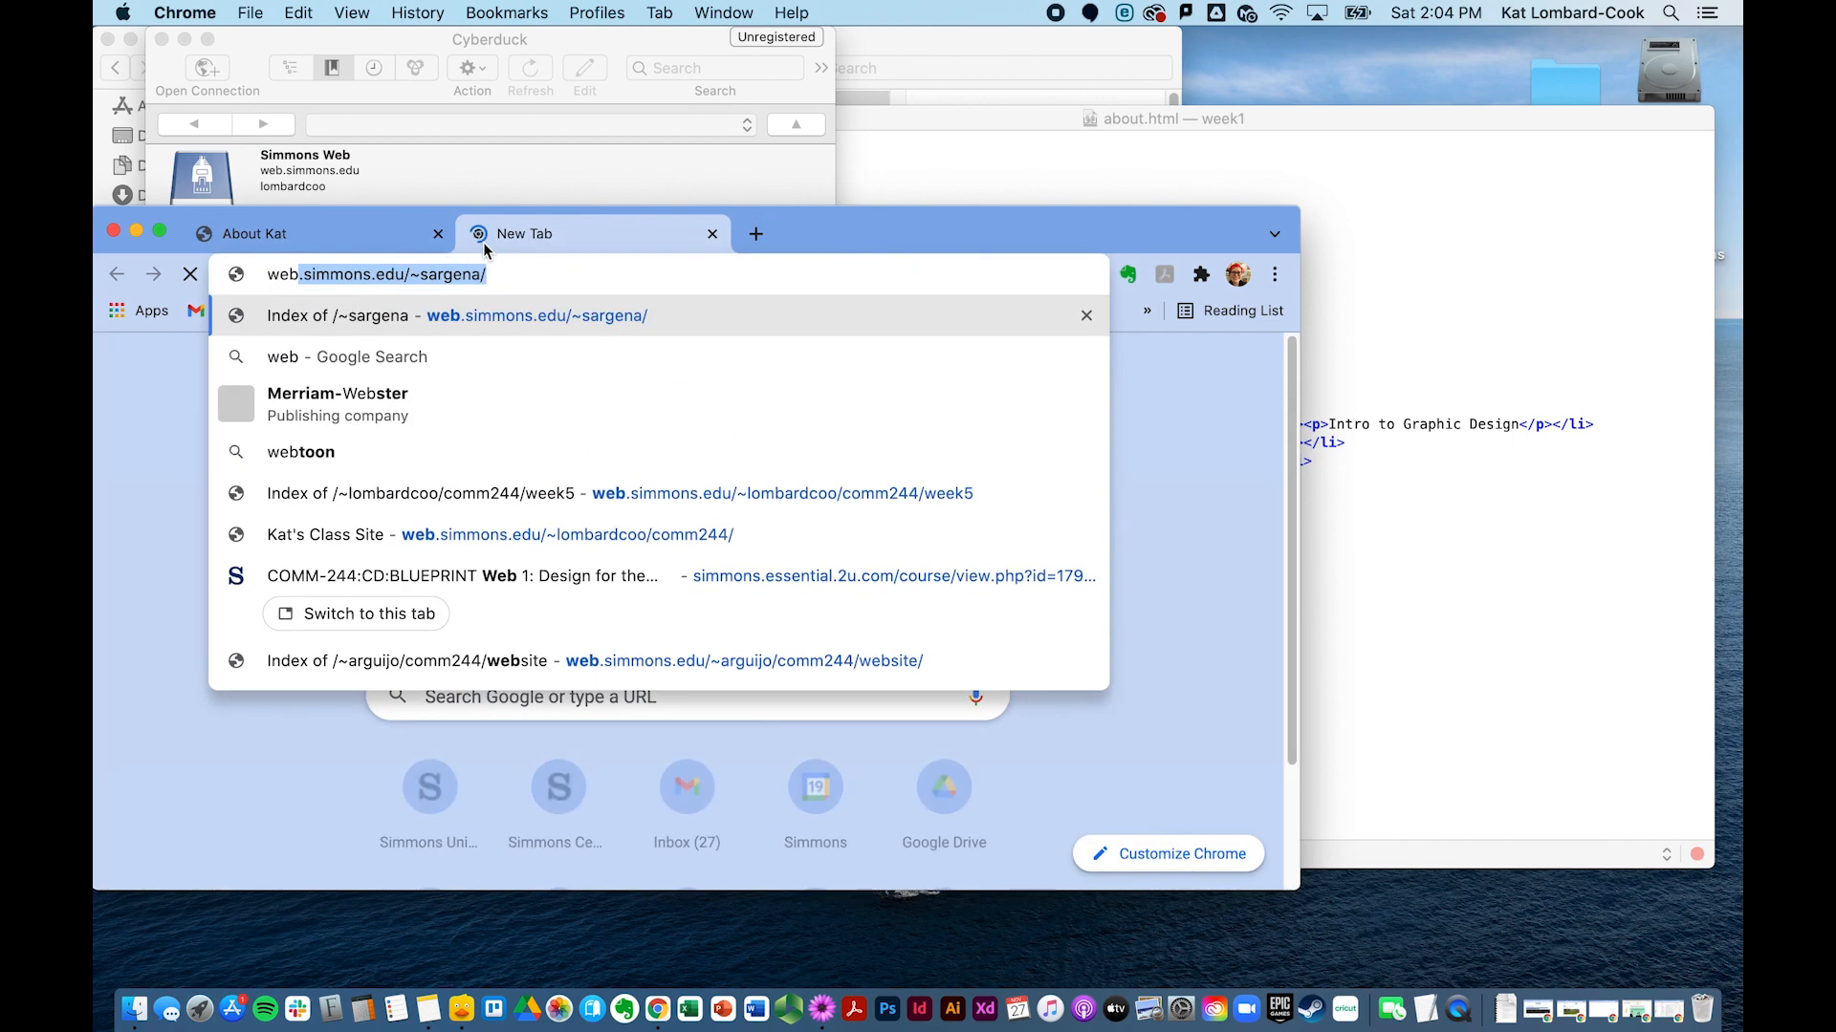
type("l")
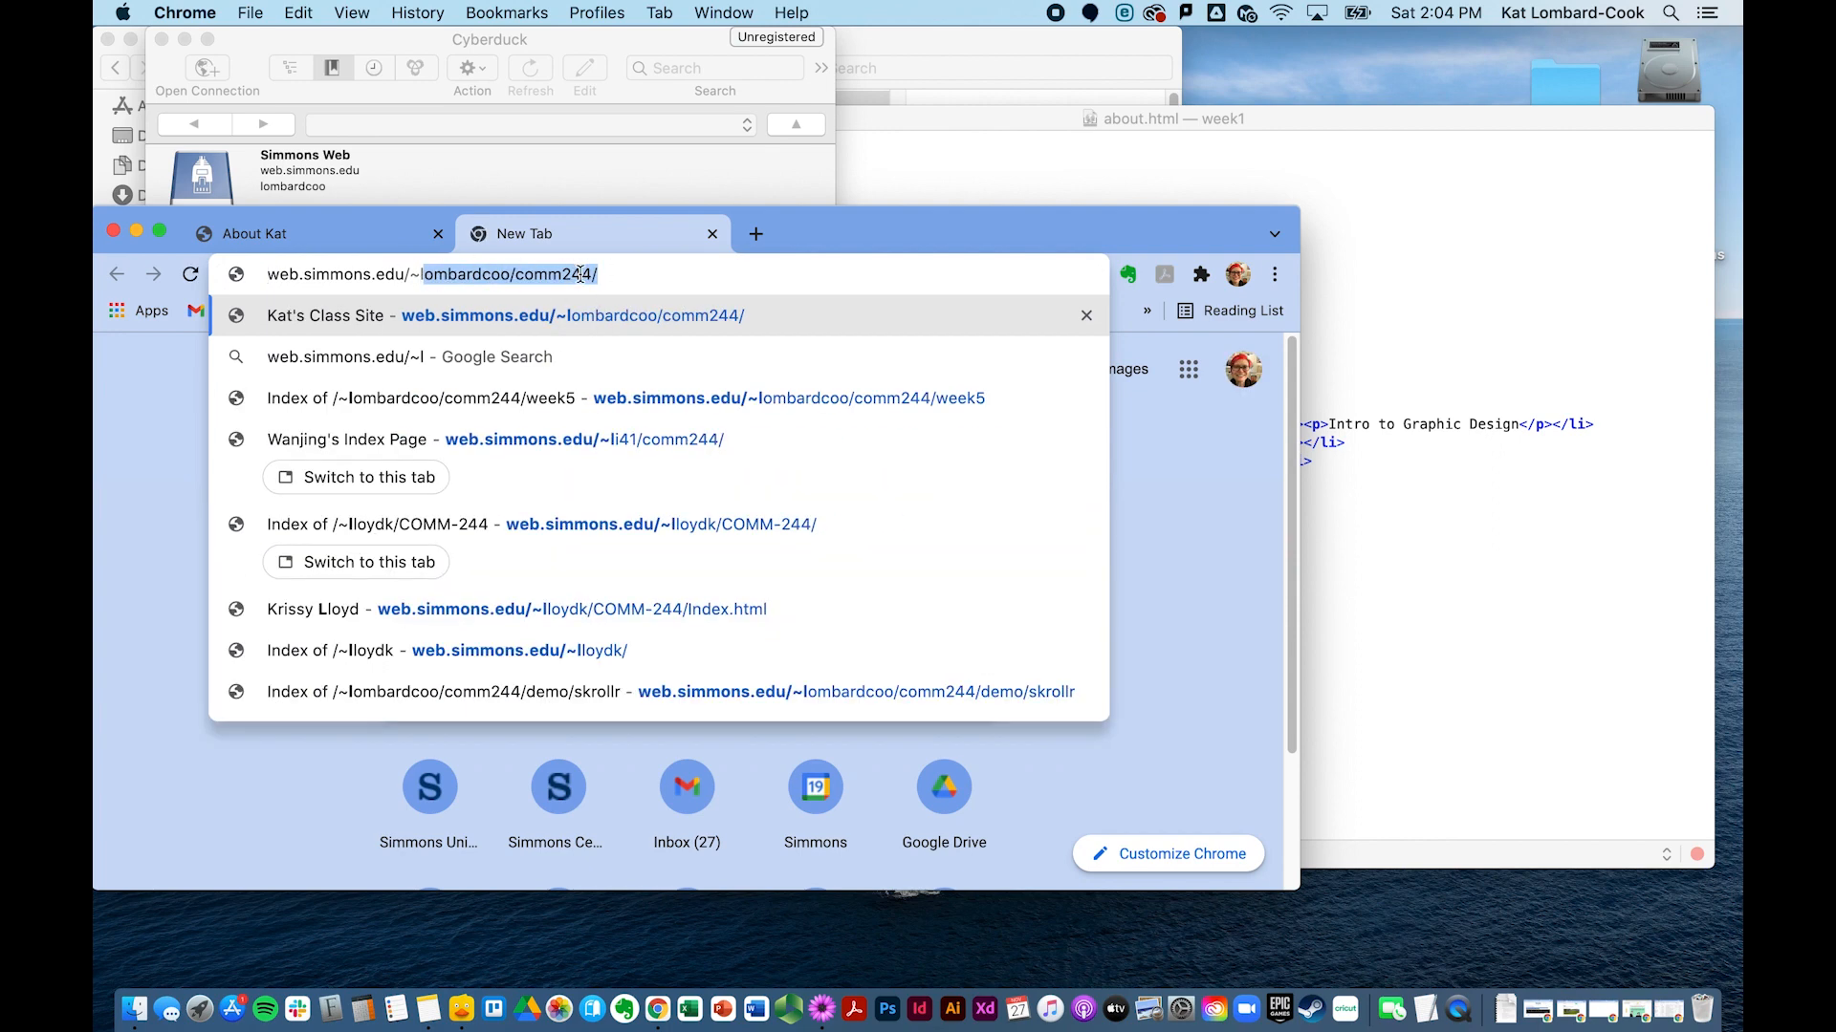
left_click(606, 276)
key("Return")
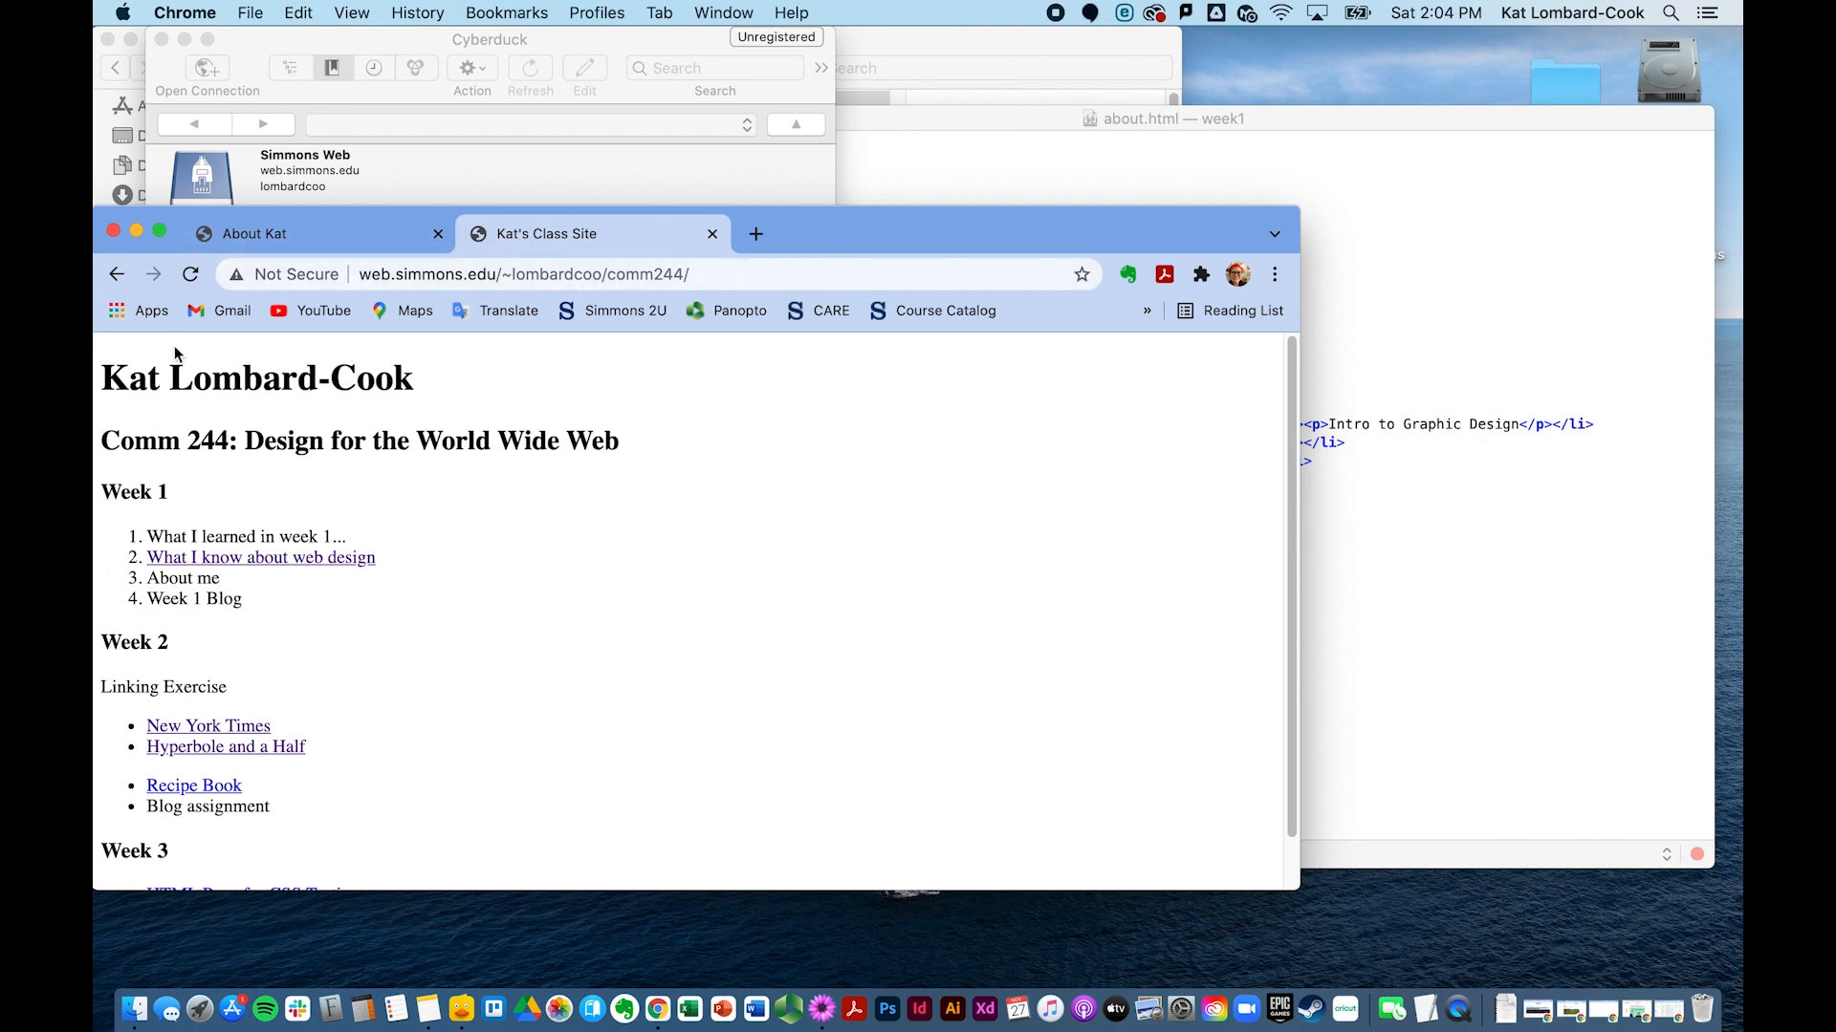
left_click(712, 234)
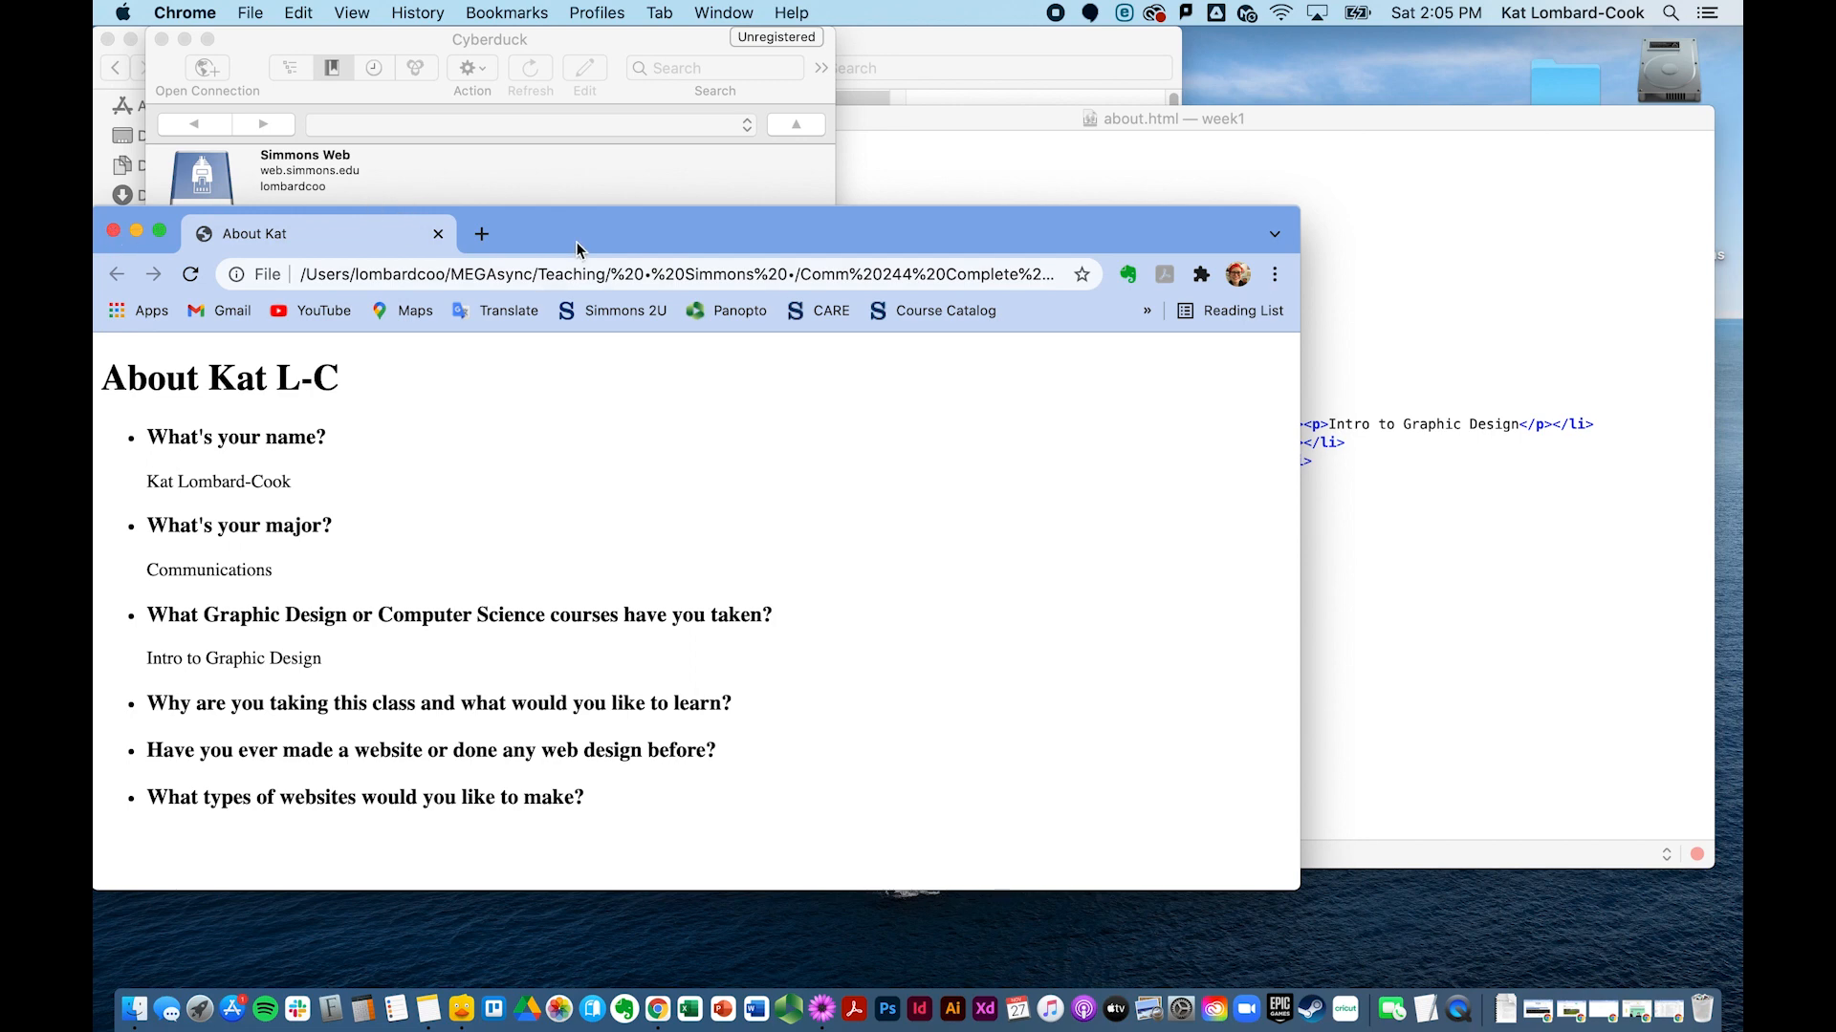
key("super+w")
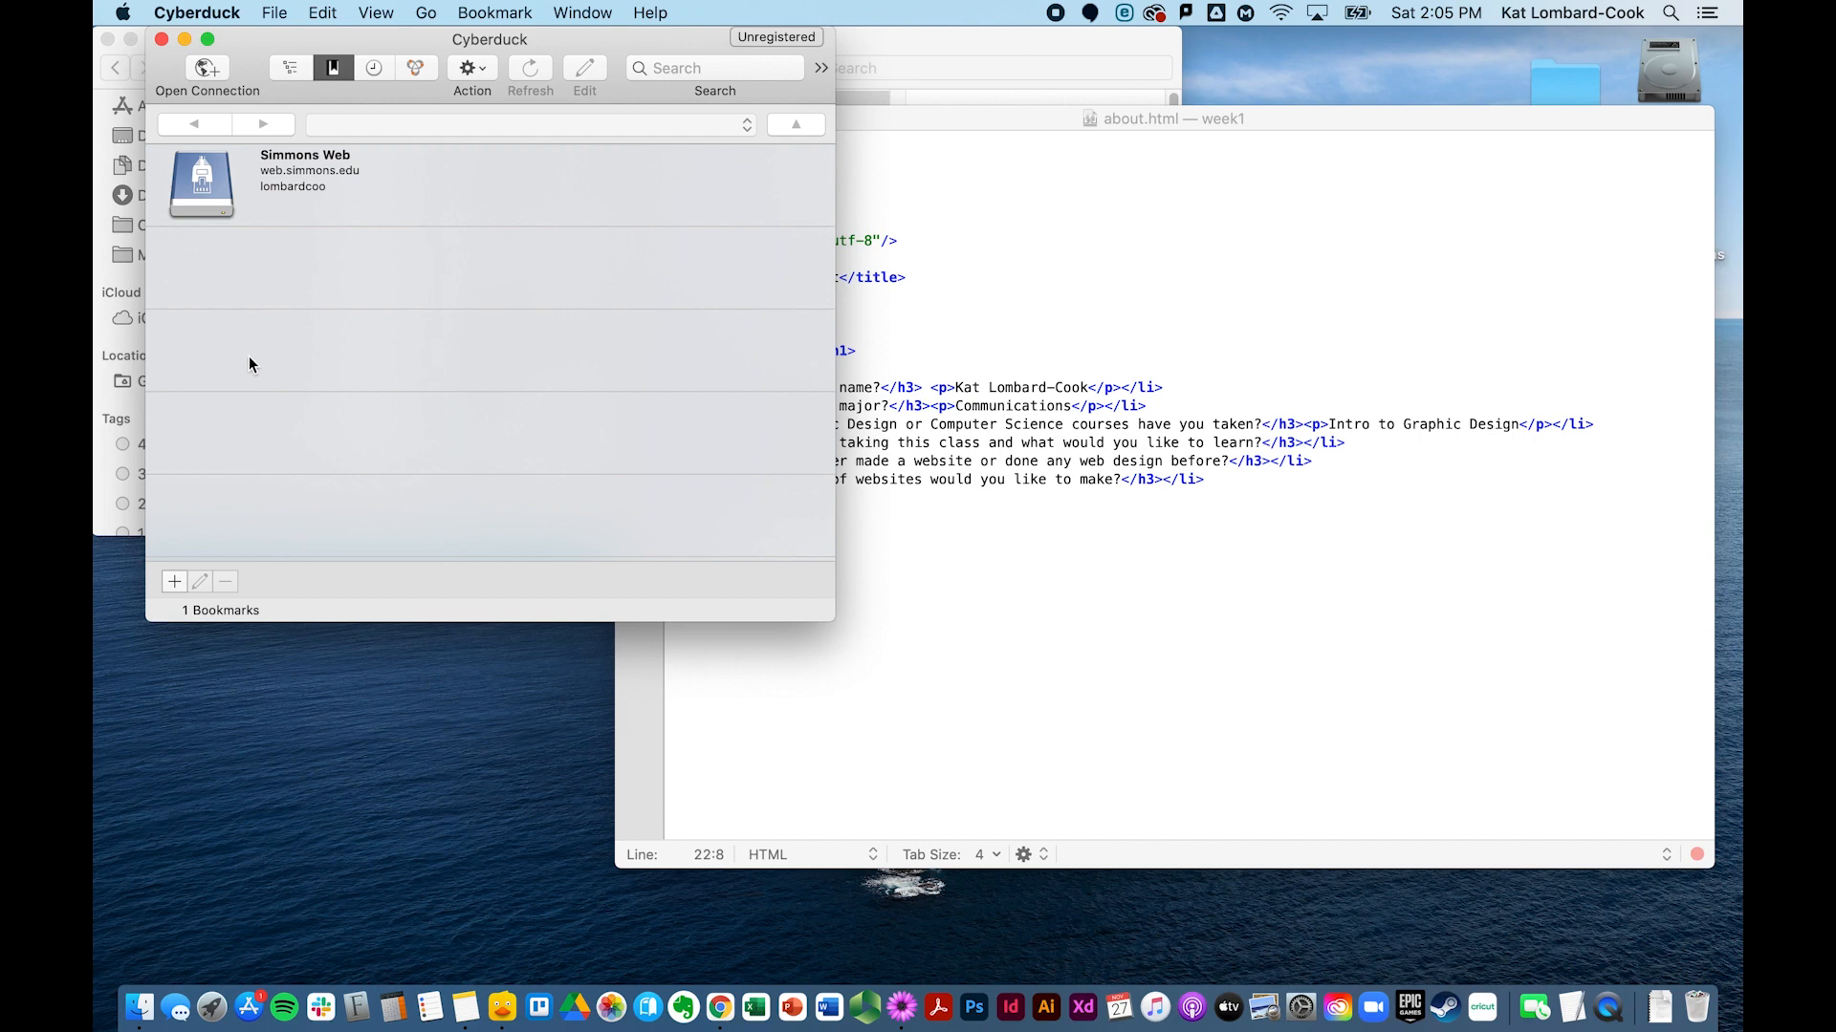
double_click(312, 180)
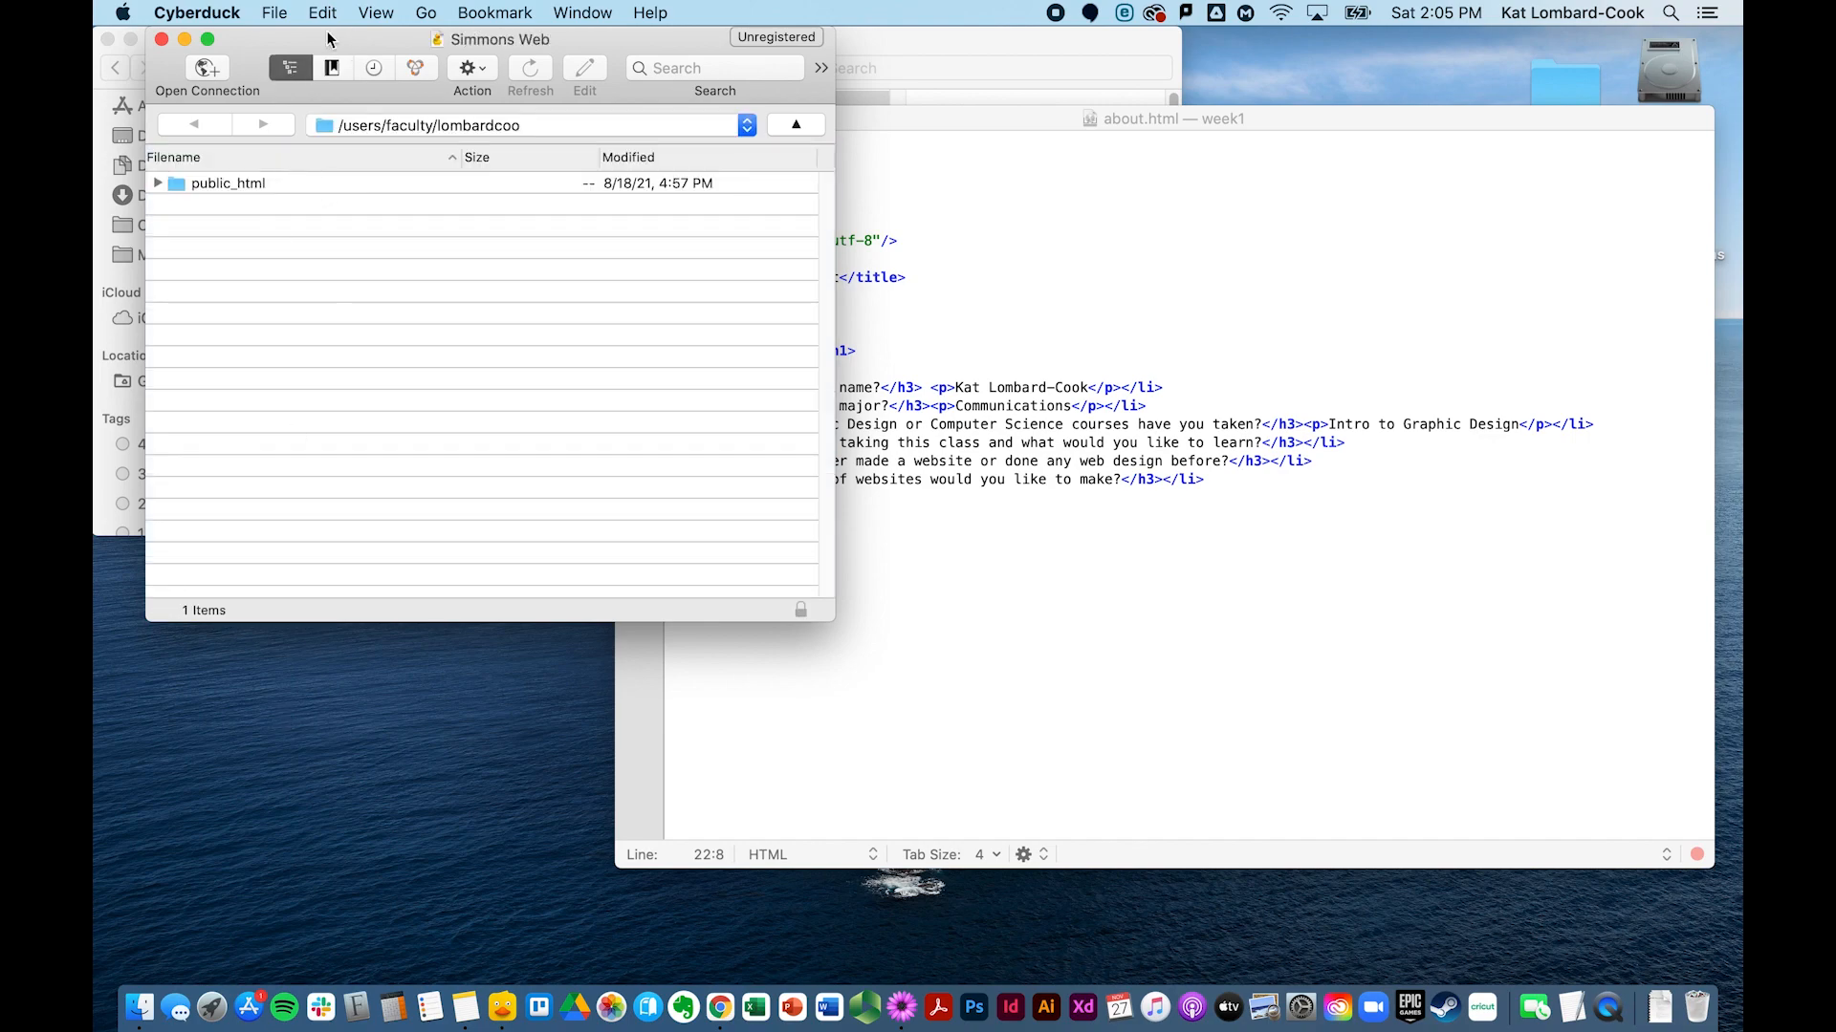
left_click(163, 40)
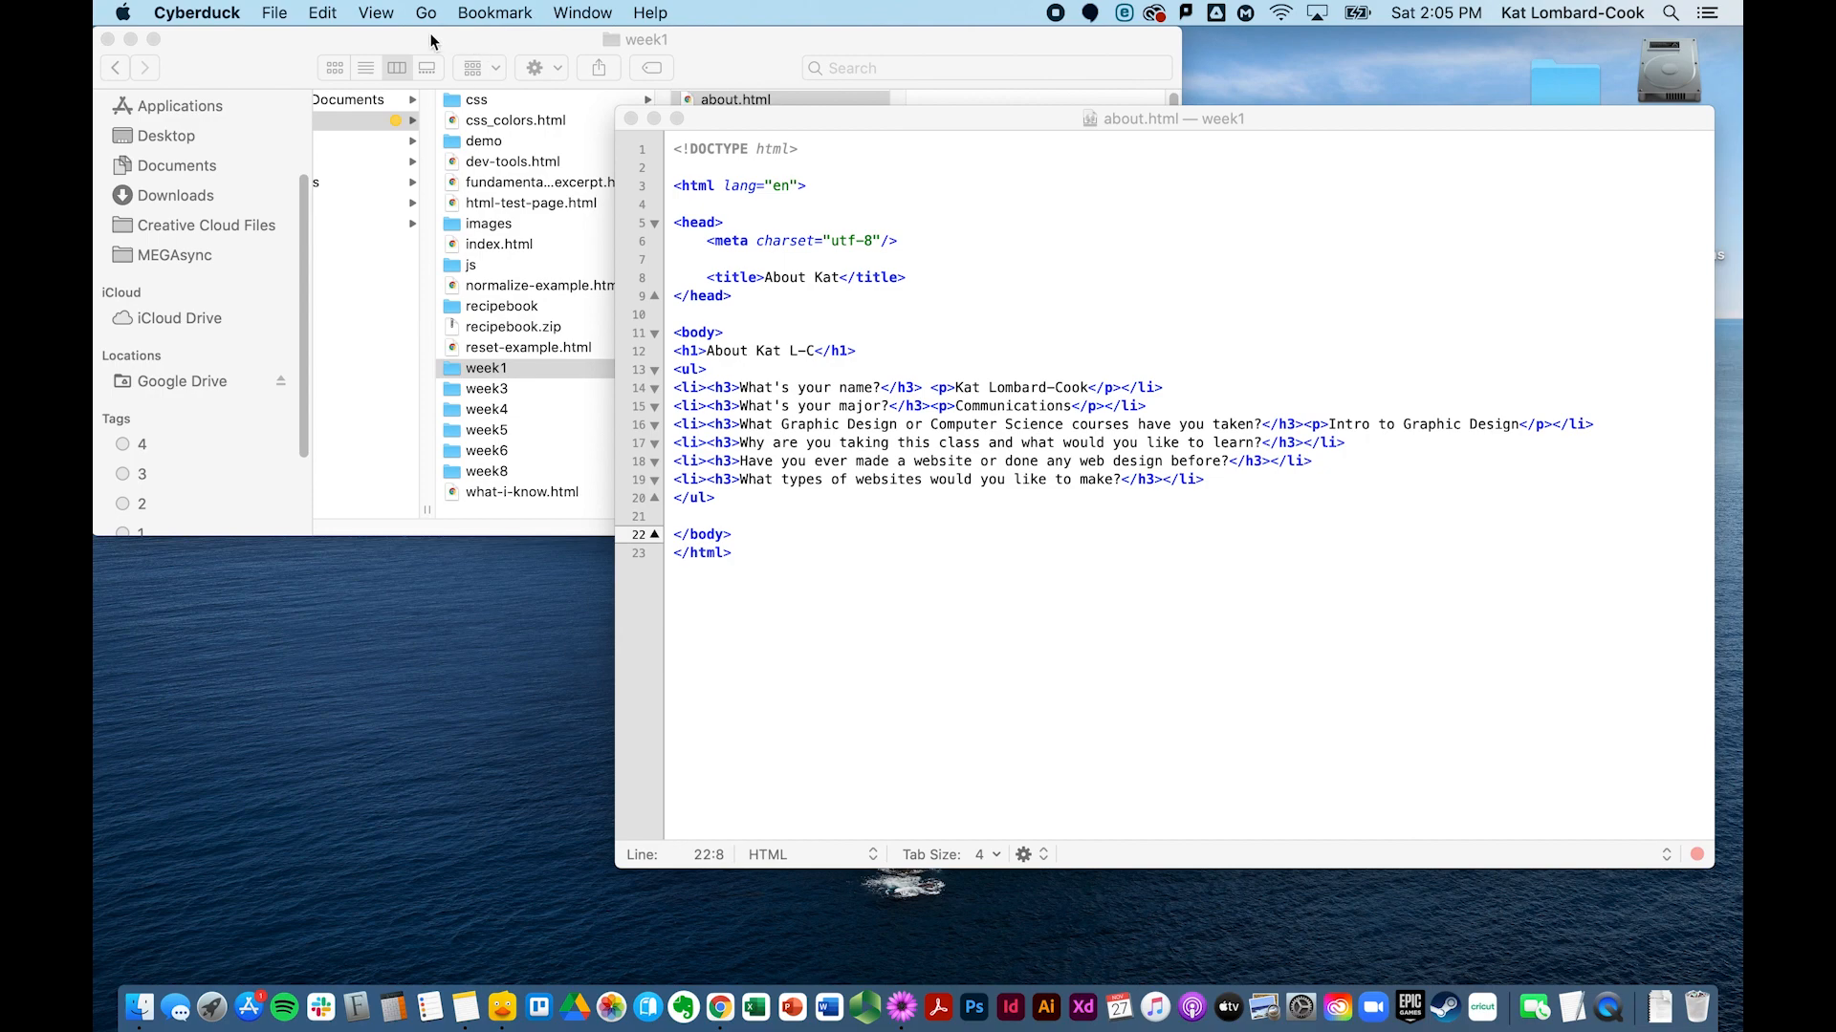
left_click(273, 15)
left_click(280, 40)
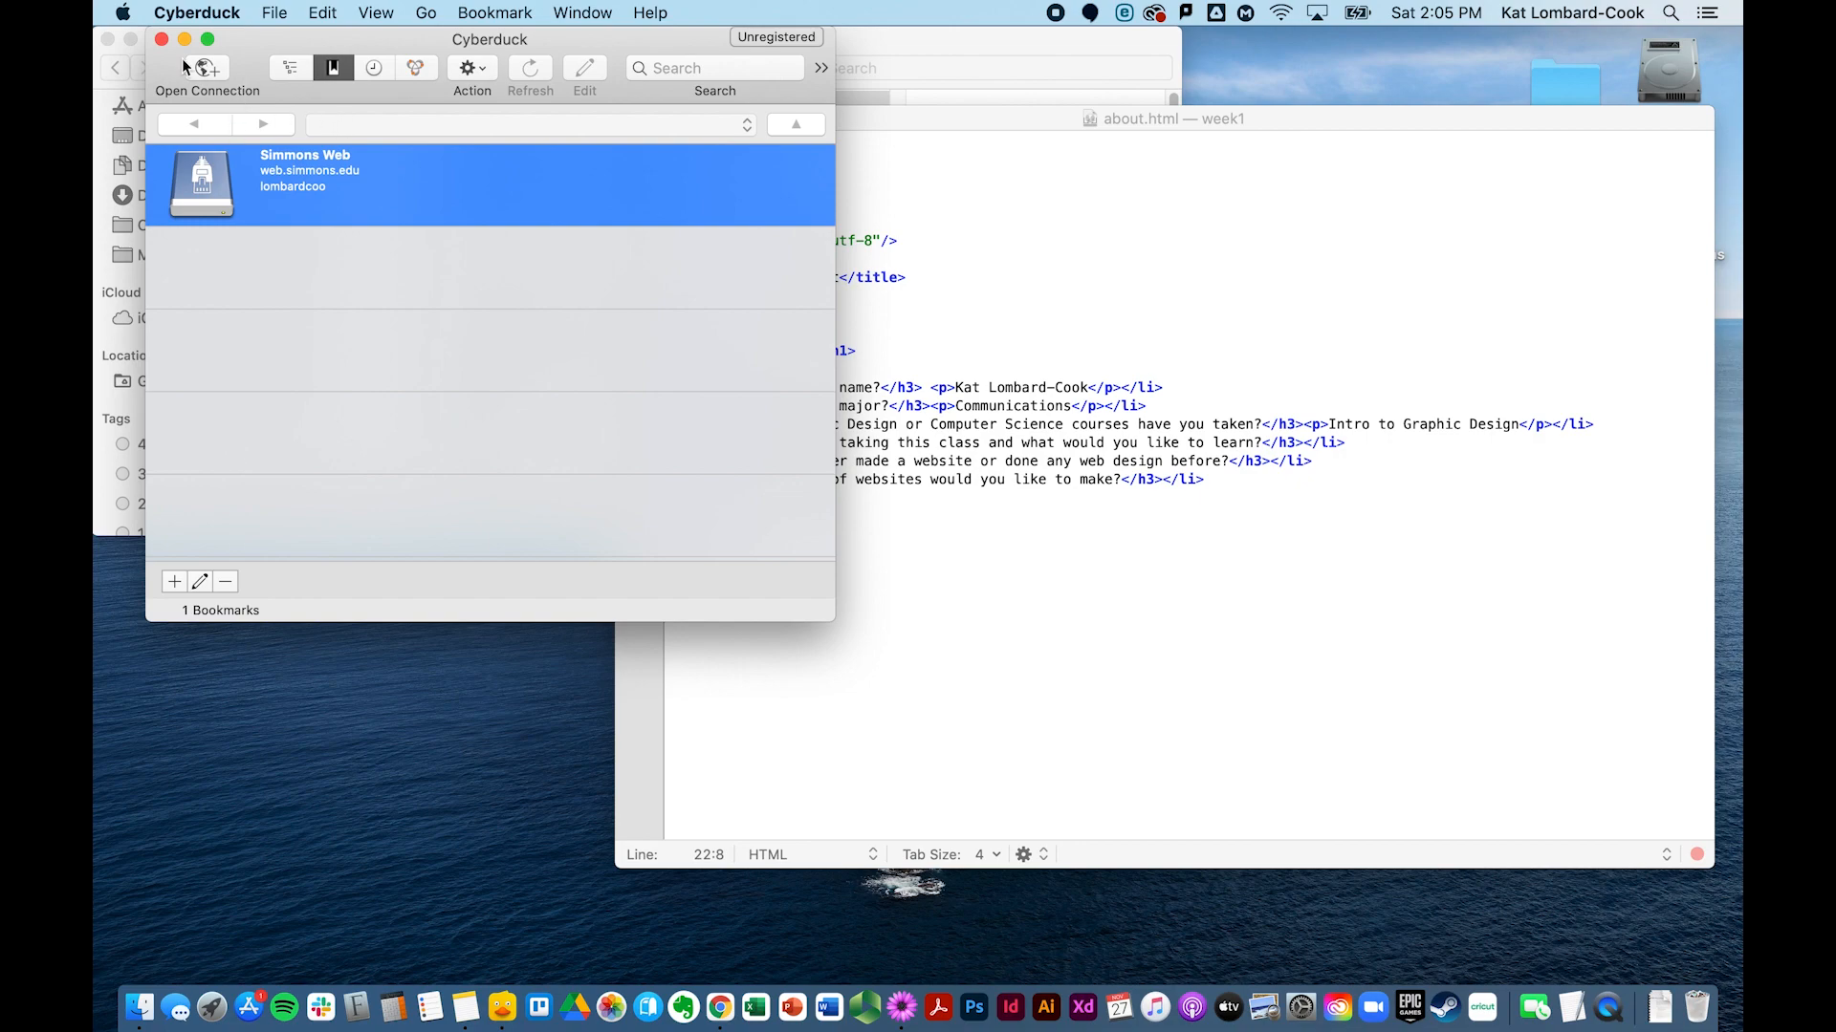
left_click(162, 39)
left_click(274, 13)
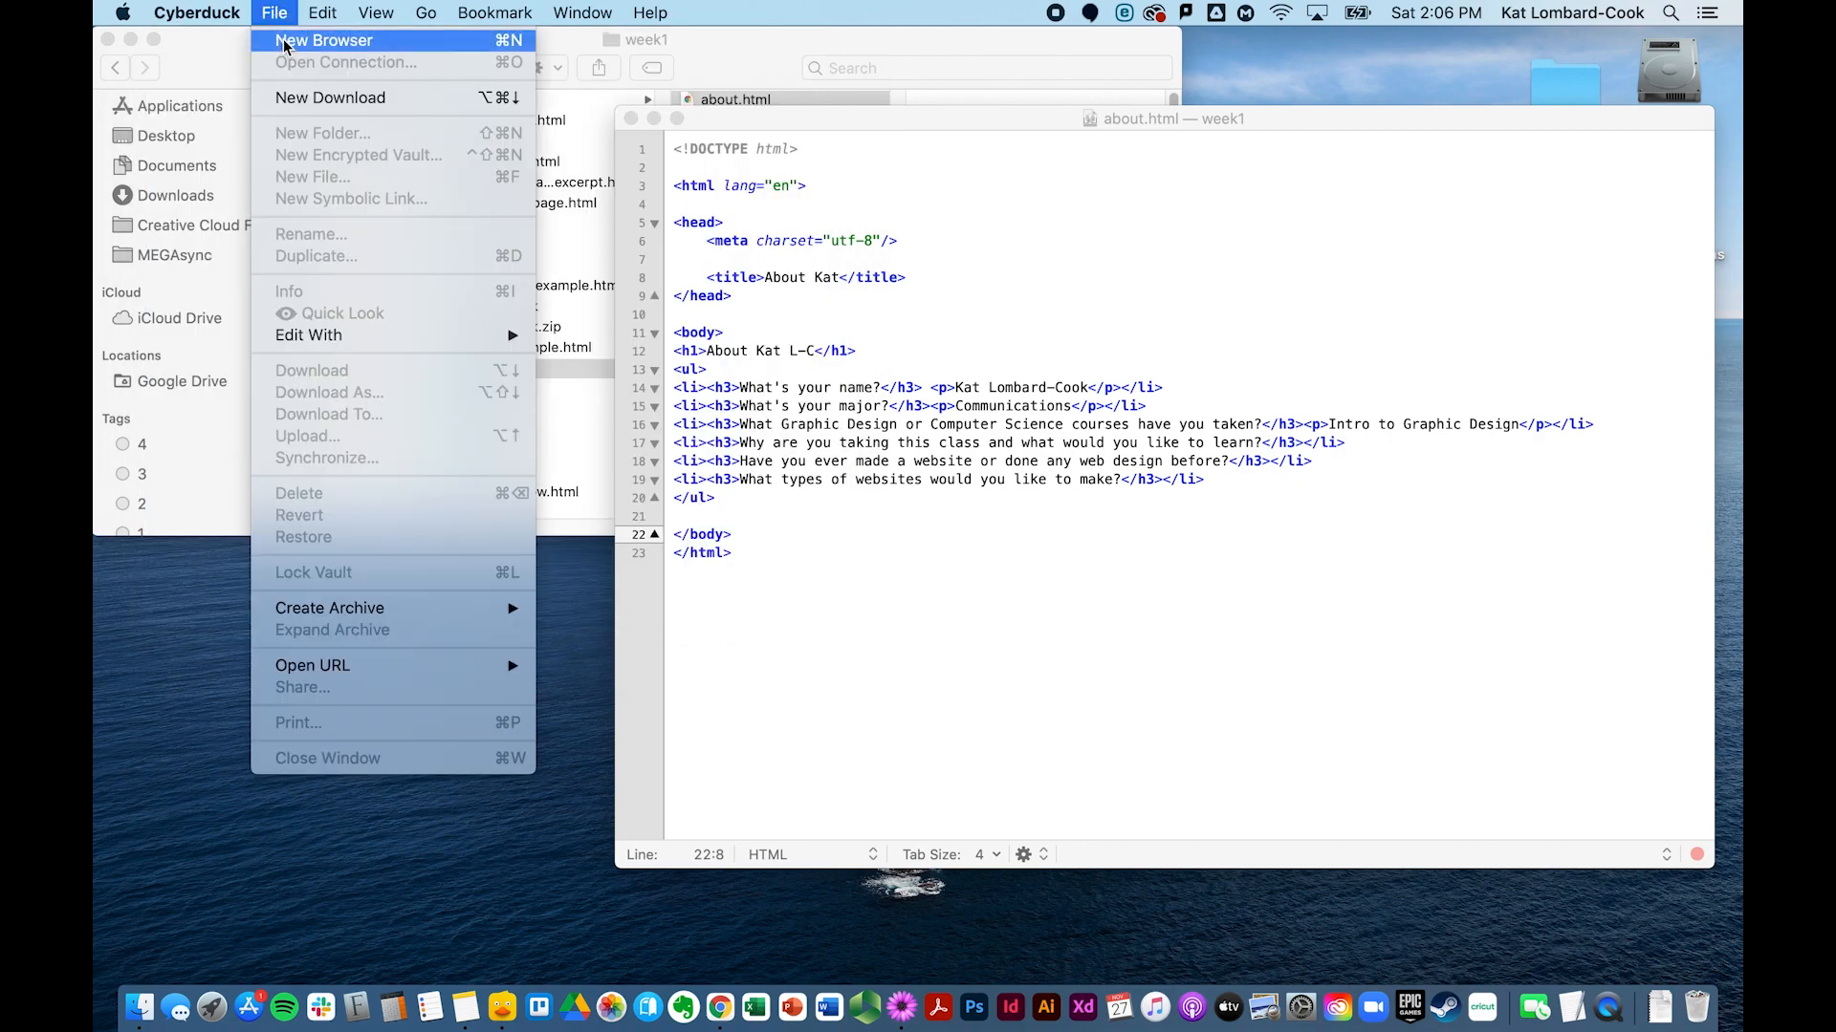
left_click(284, 42)
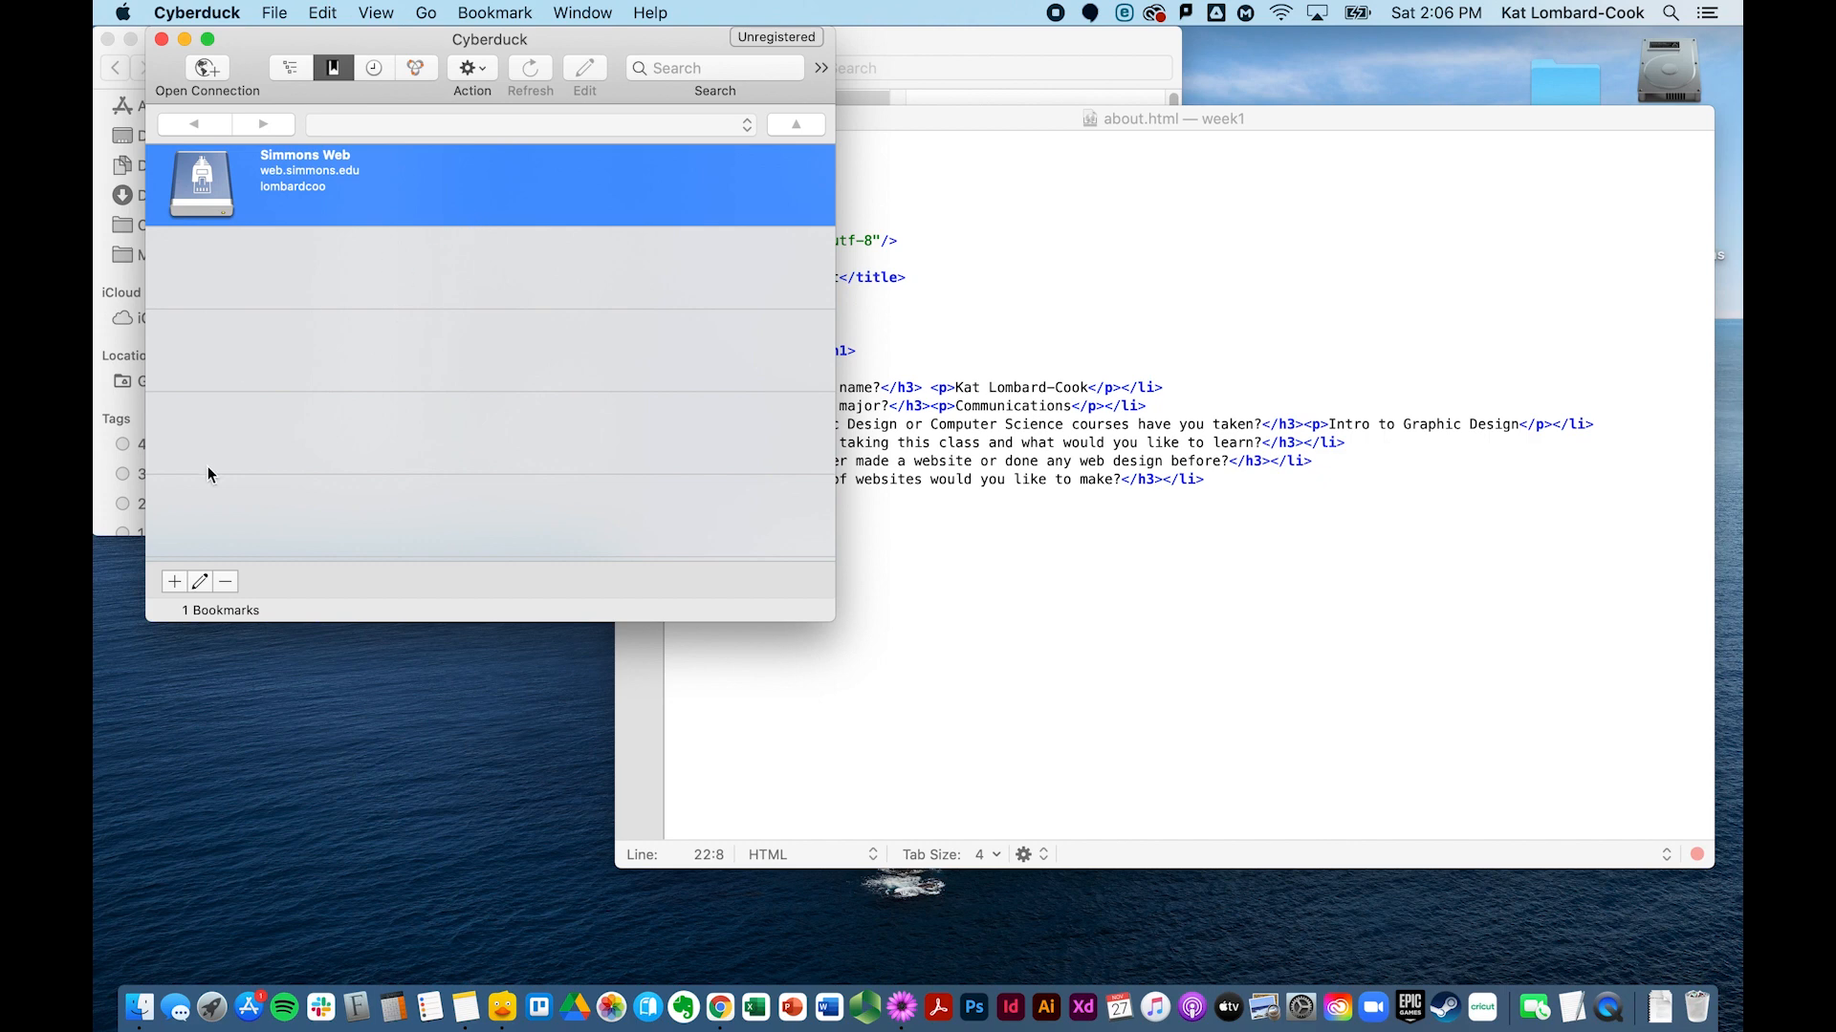
left_click(207, 69)
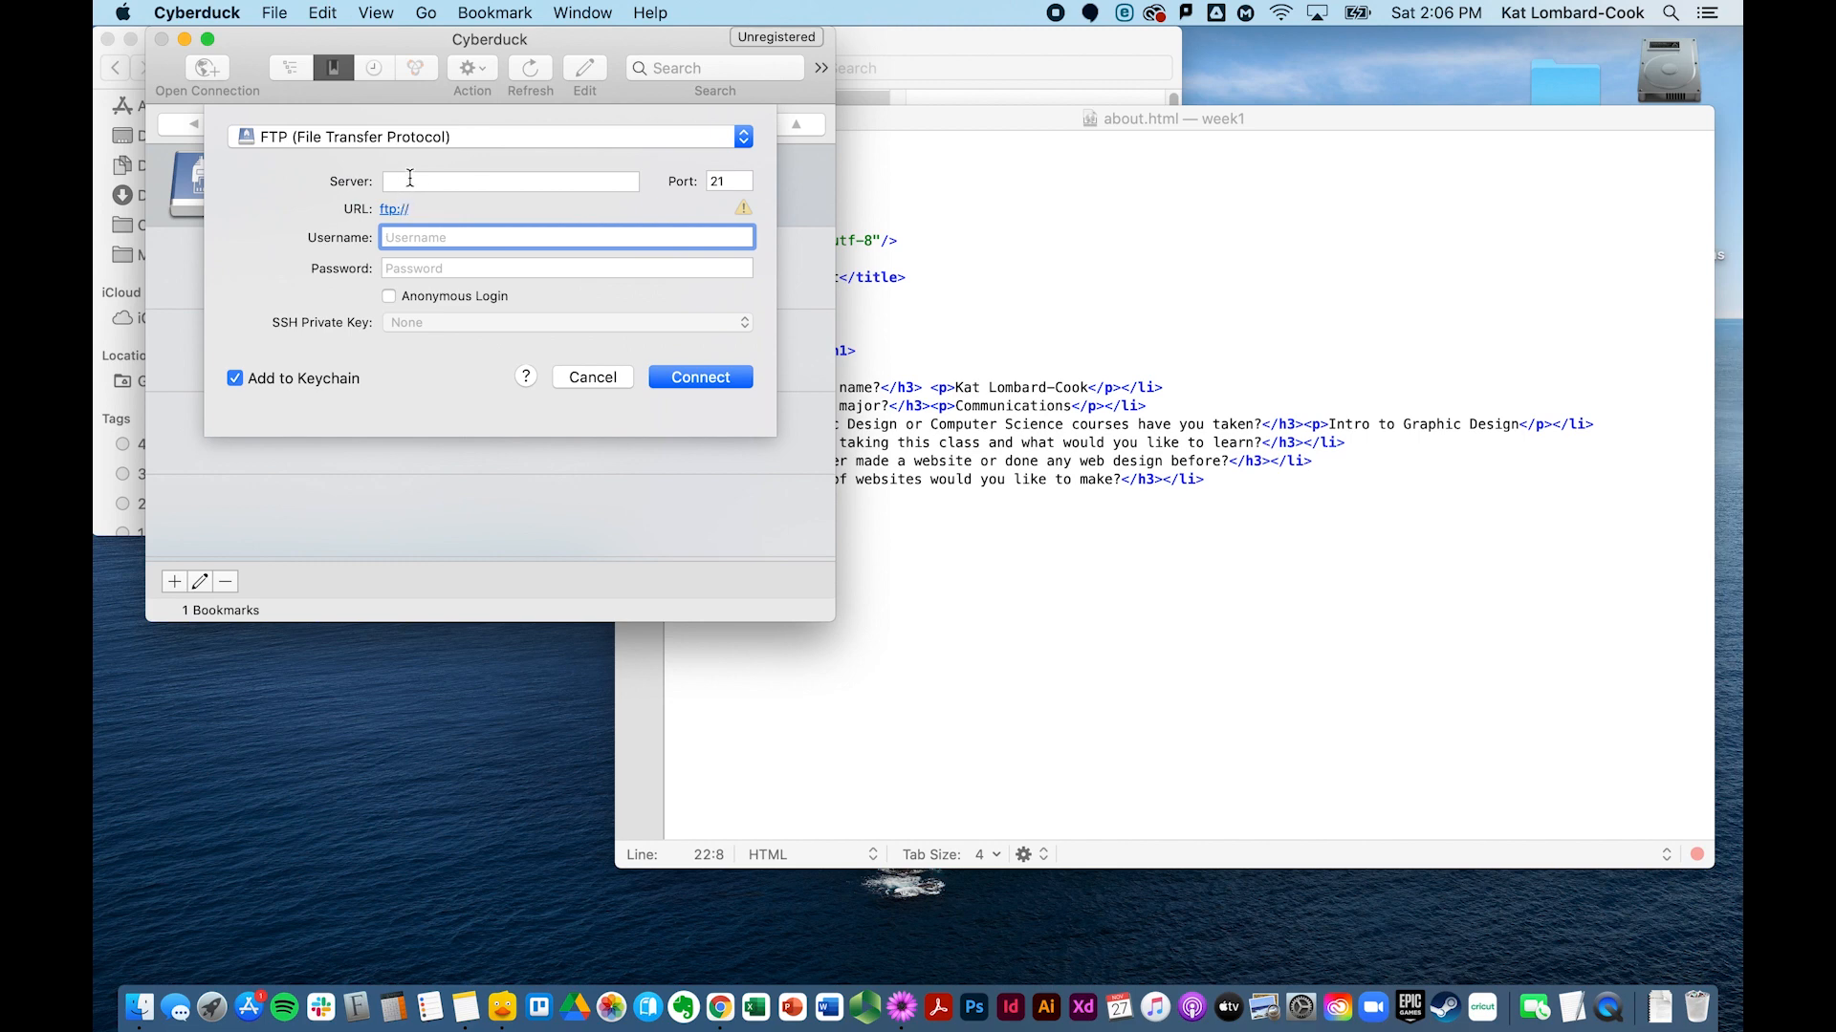
left_click(436, 144)
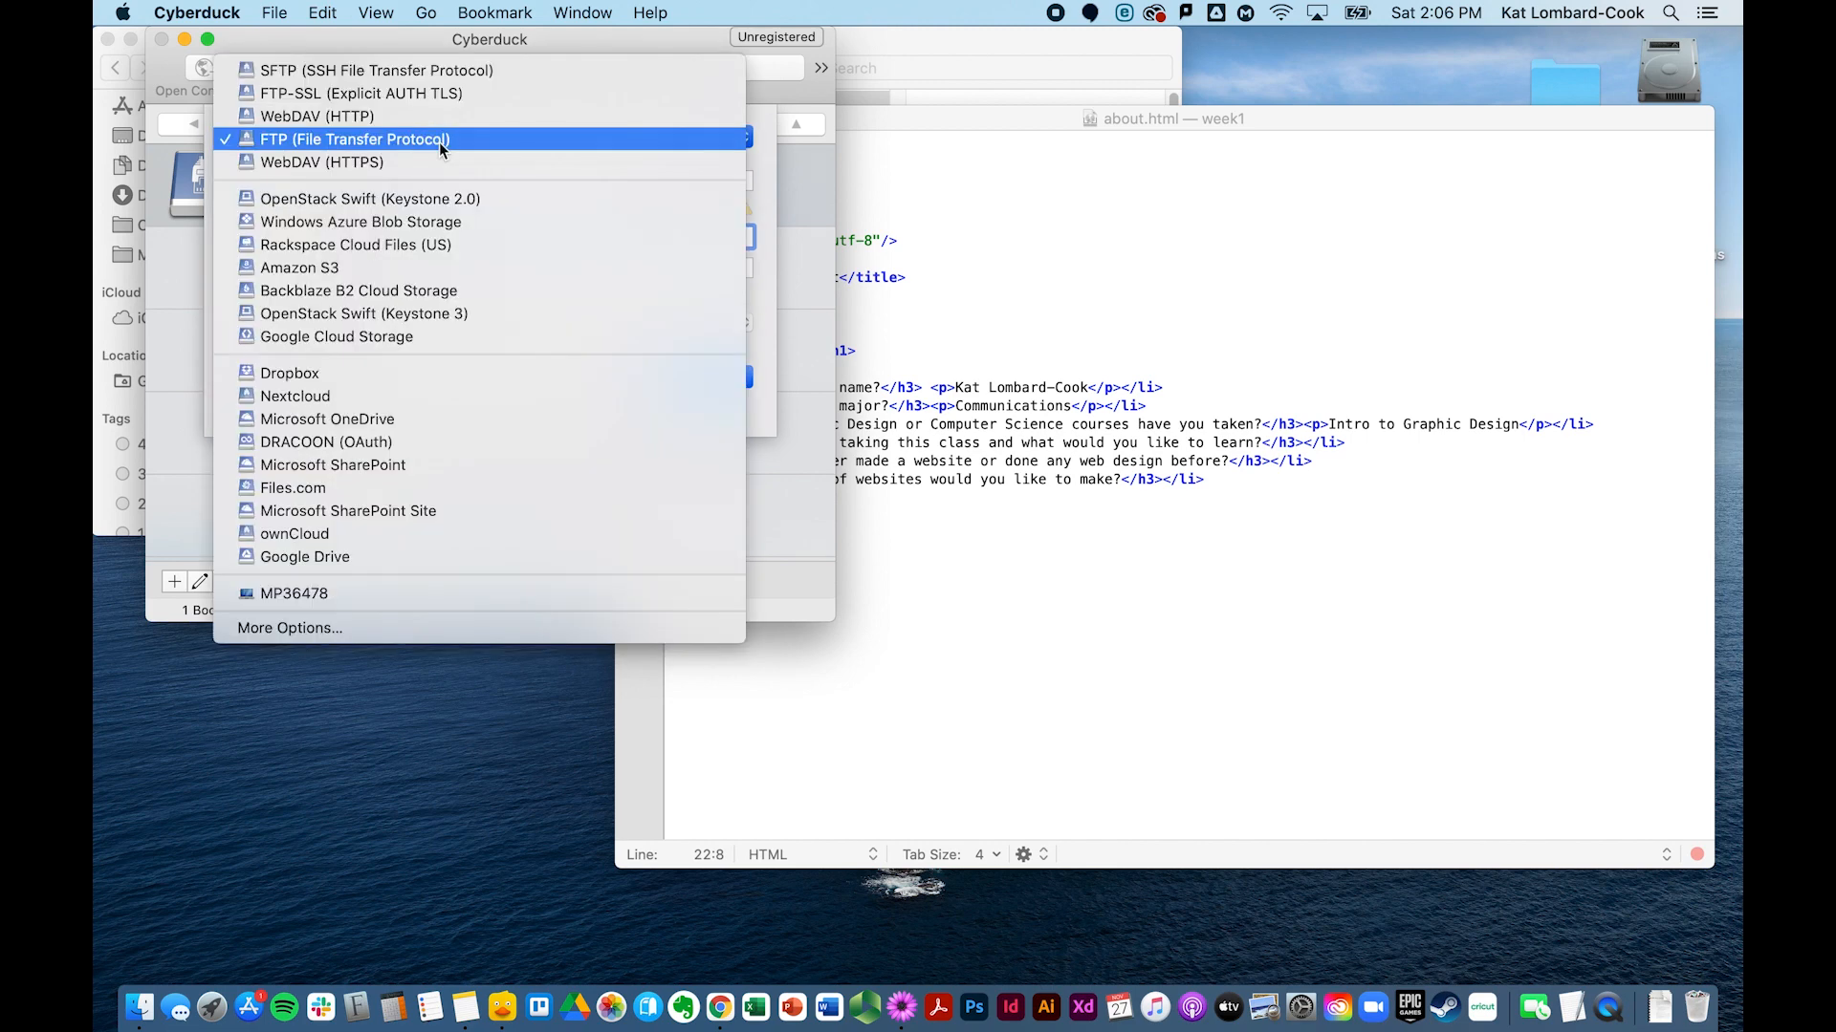
left_click(462, 67)
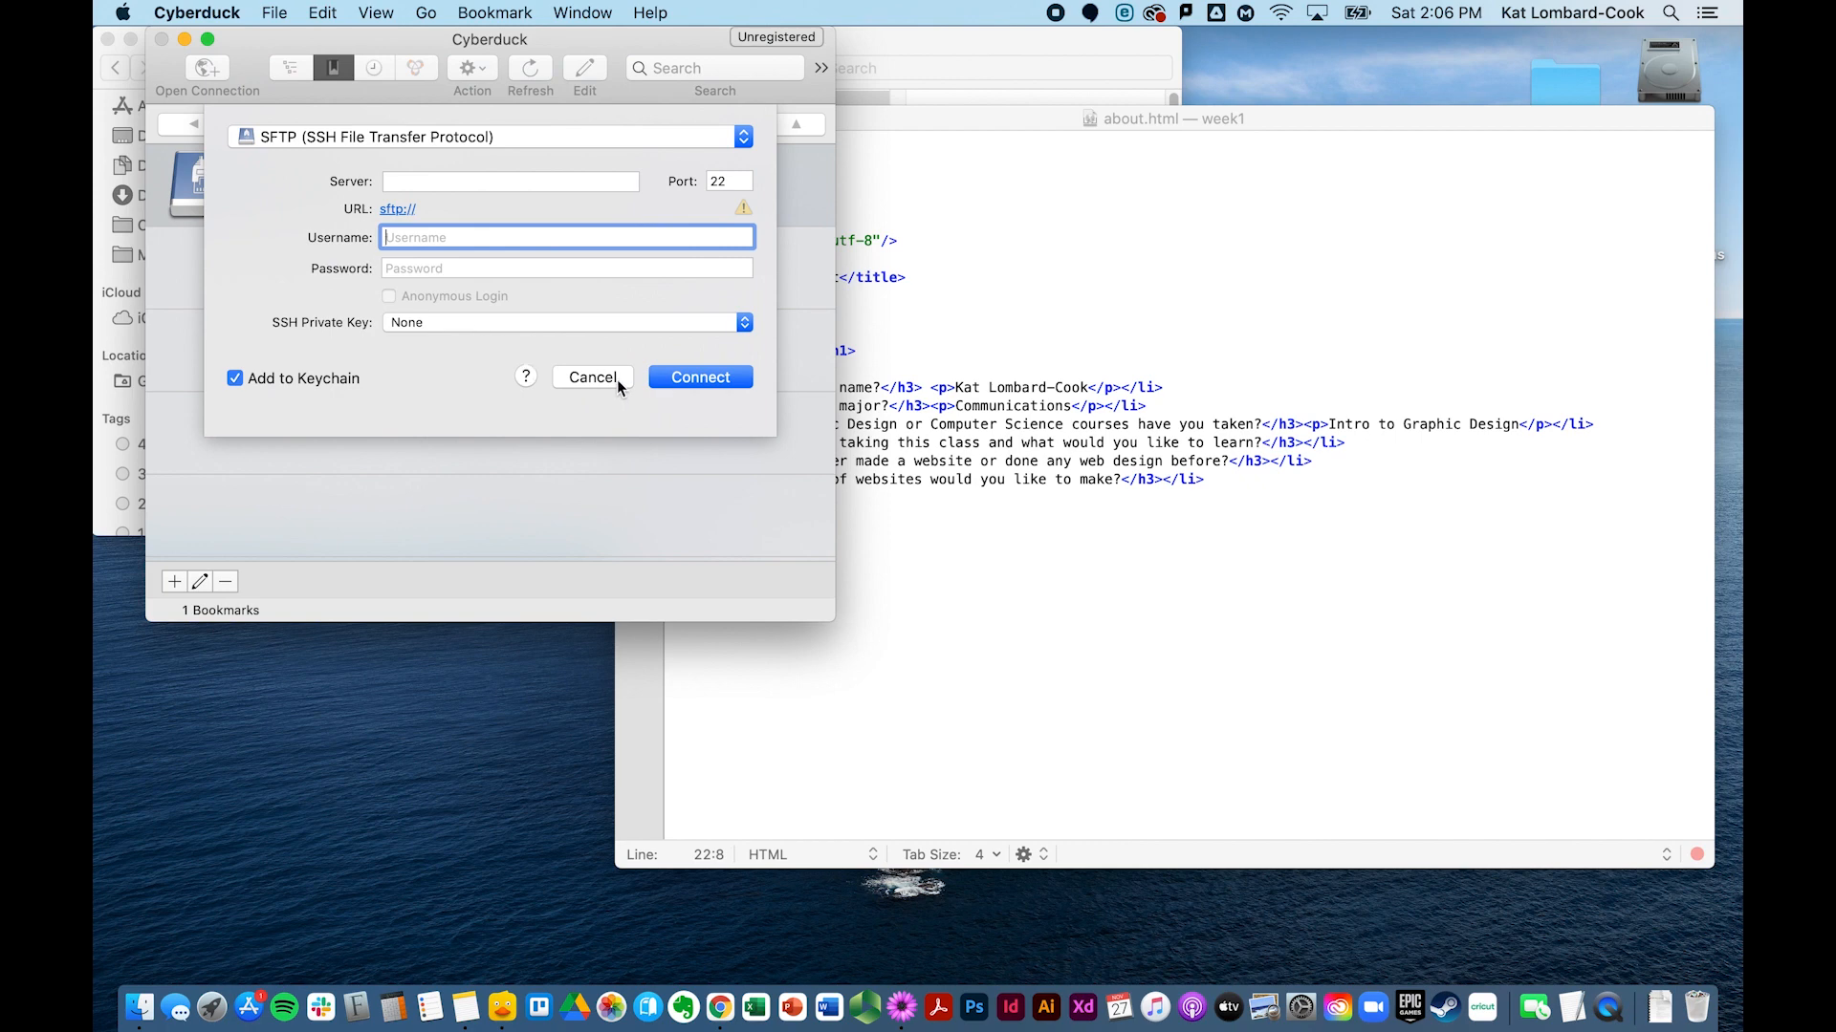
left_click(504, 181)
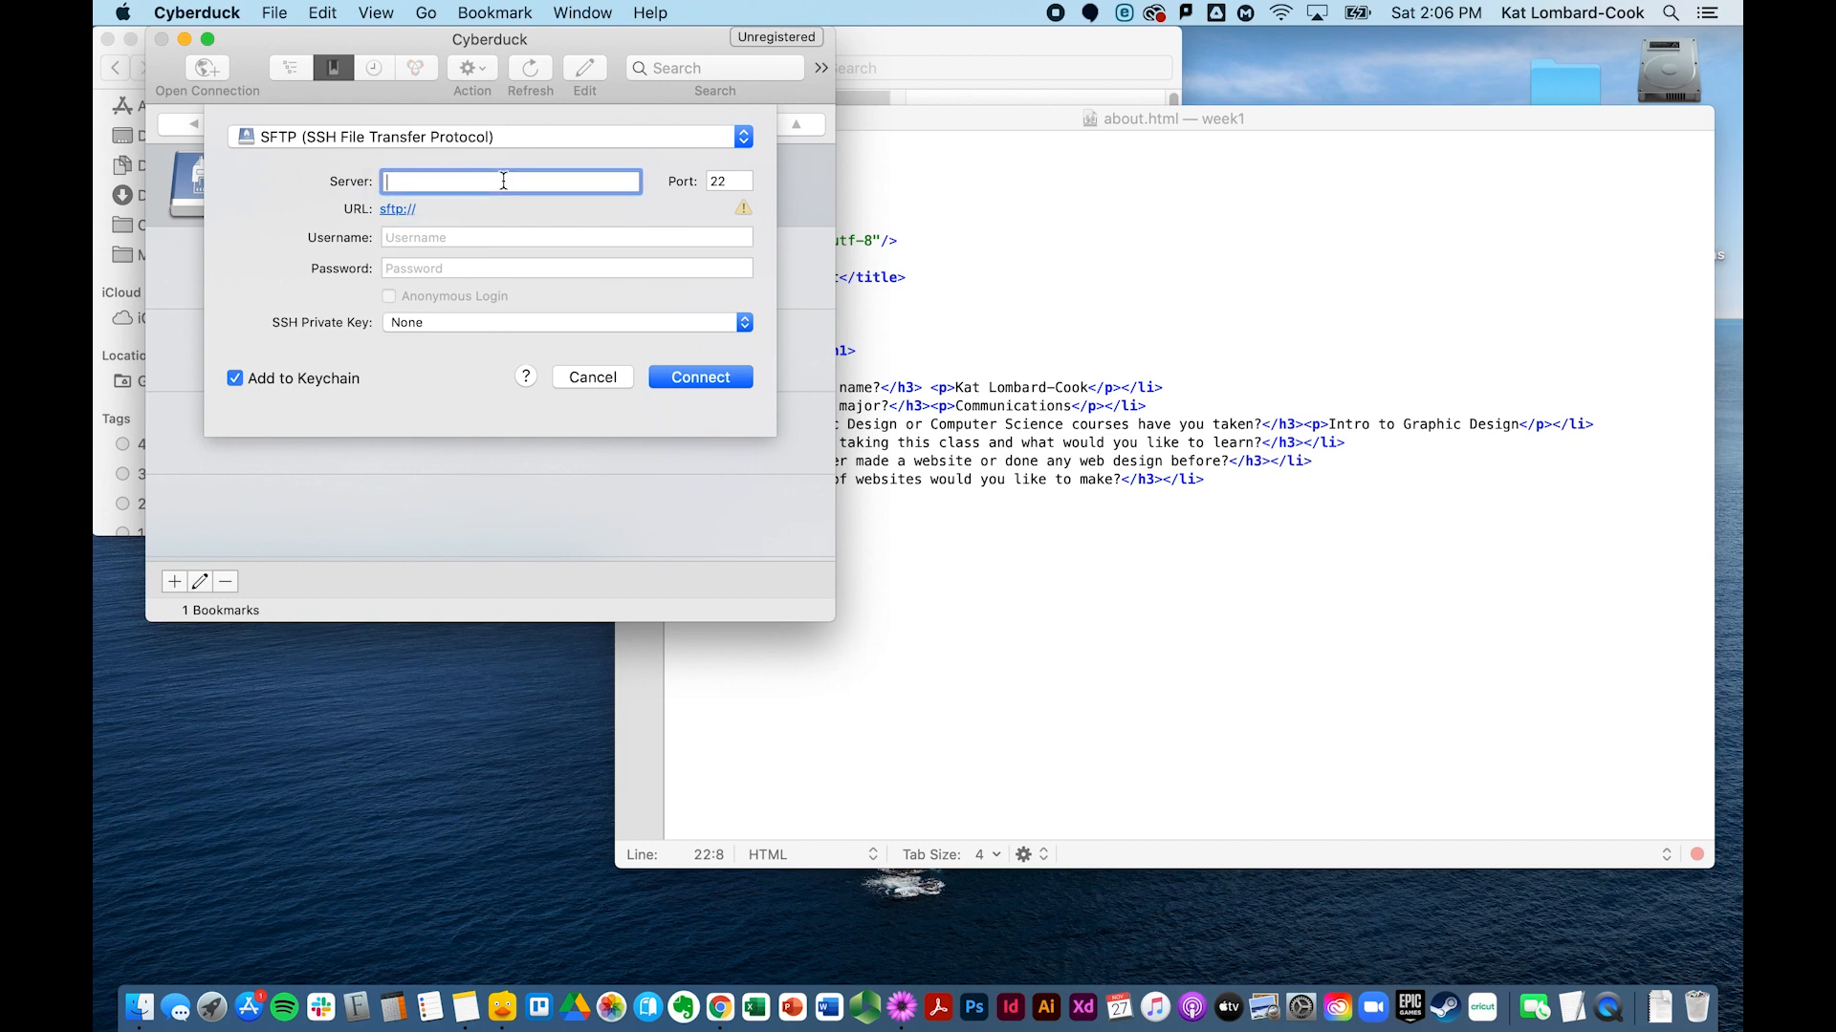
type("web.simmons.edu")
left_click(405, 238)
left_click(409, 271)
left_click(593, 377)
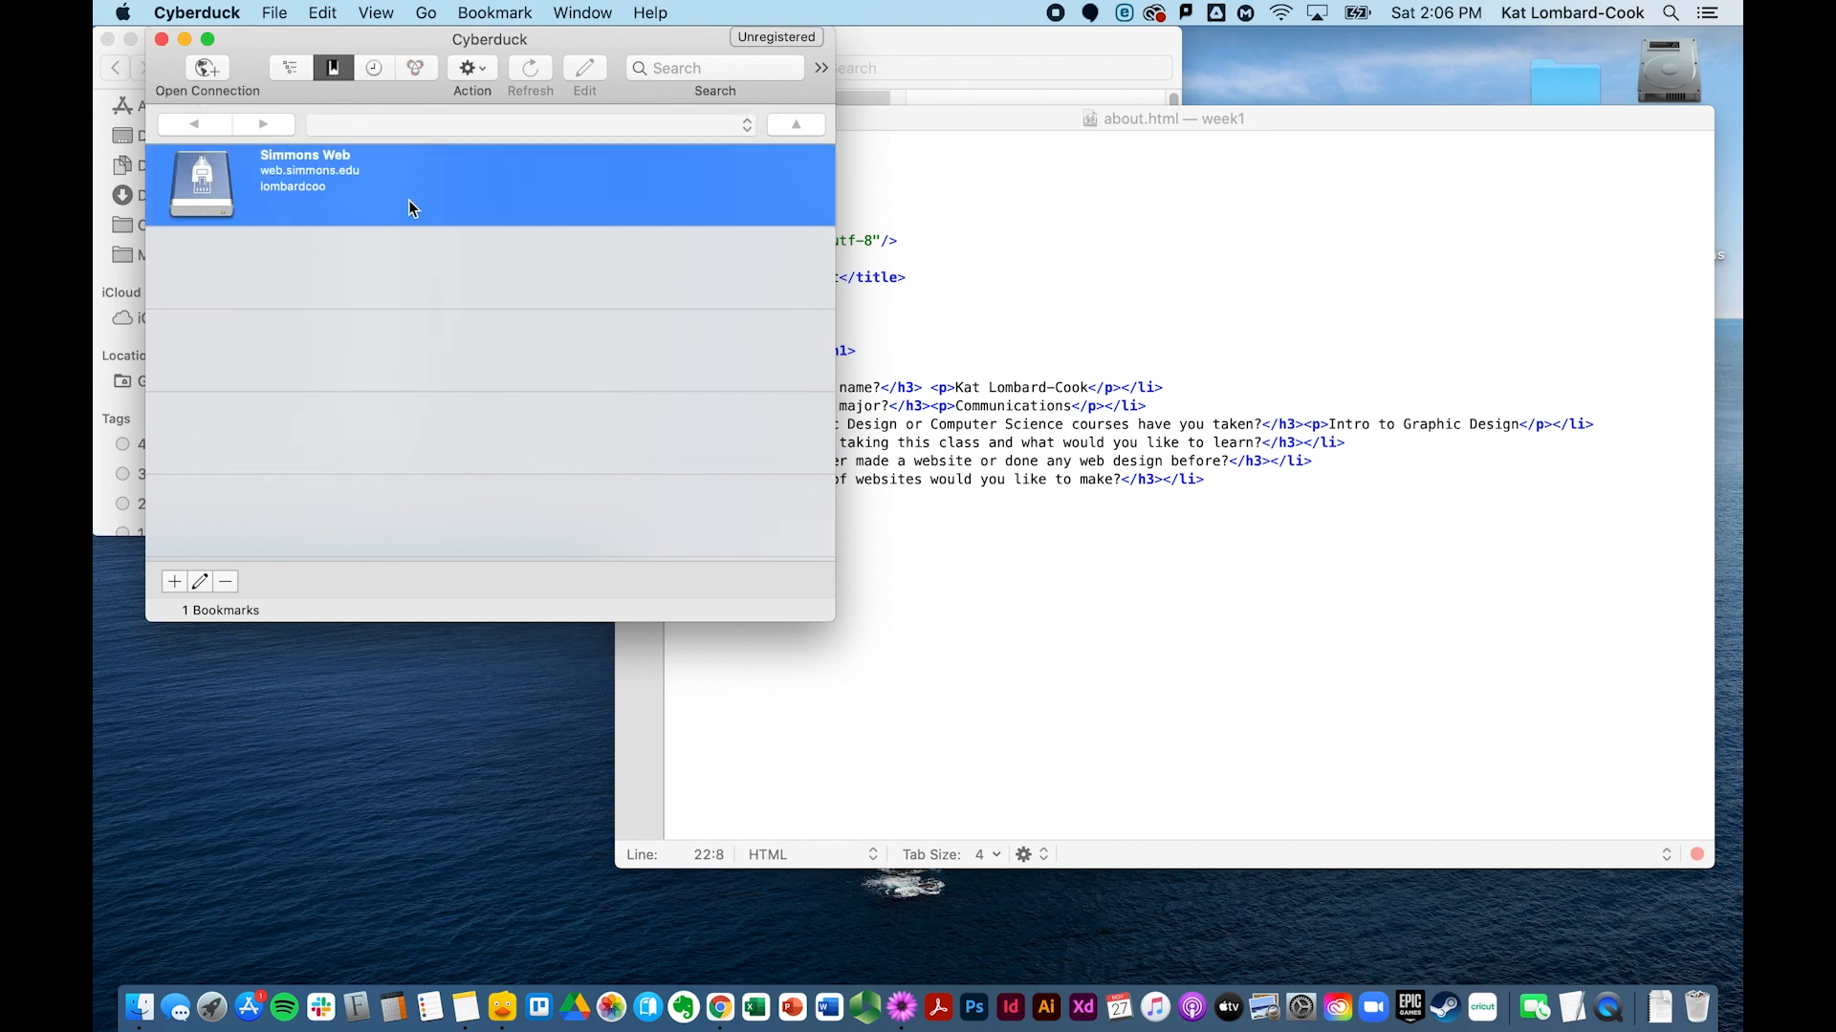
Step: Create a new bookmark using SFTP (SSH File Transfer Protocol) with server web.simmons.edu
left_click(174, 585)
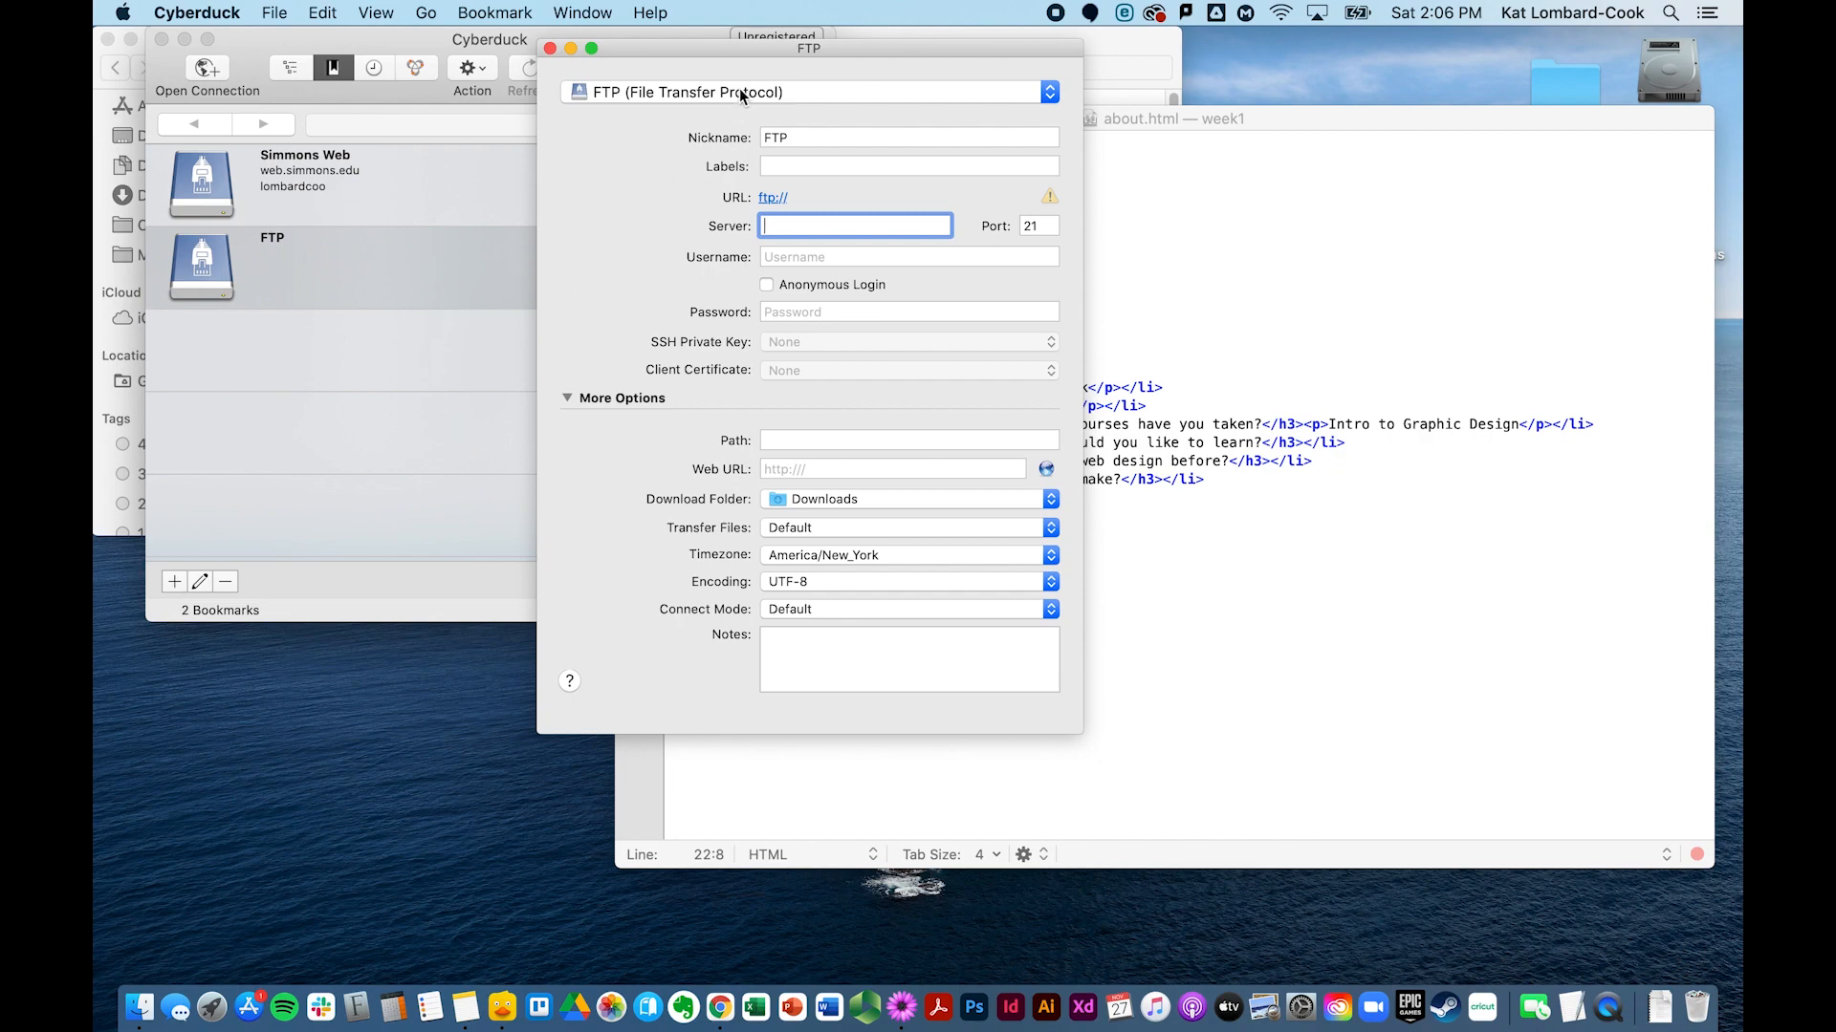
left_click(712, 92)
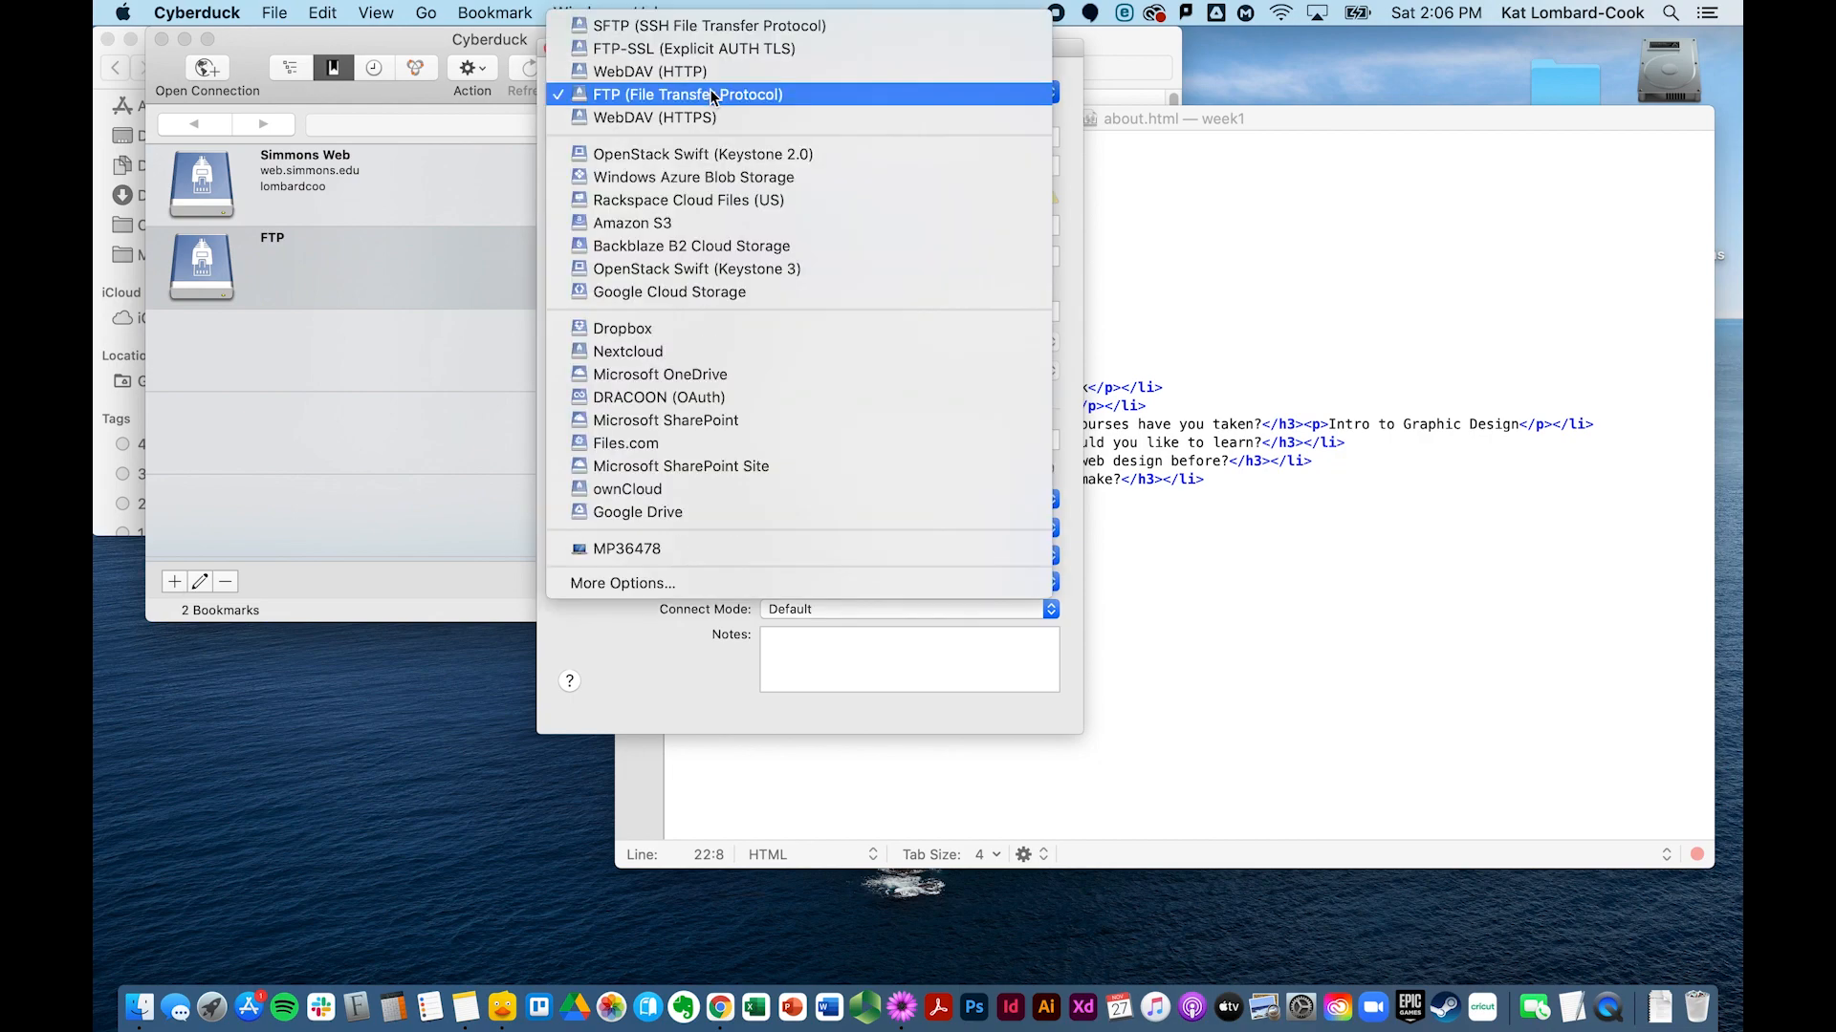
left_click(730, 28)
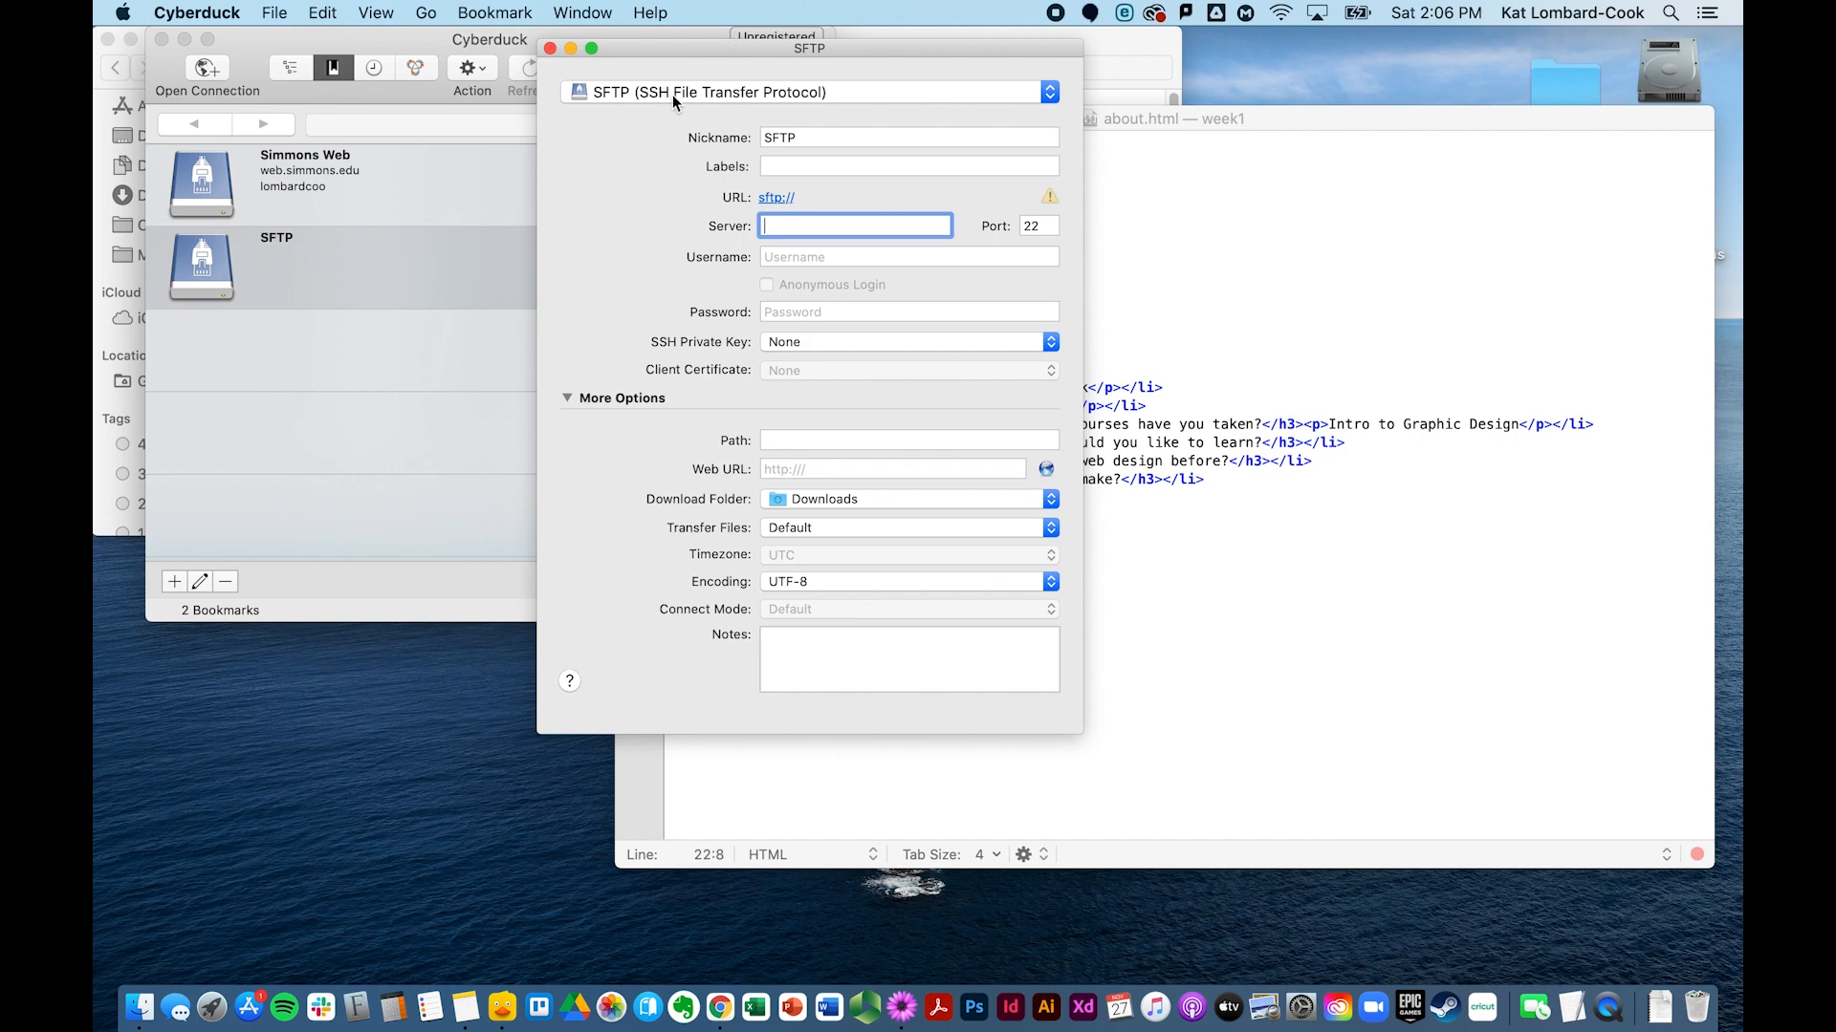
left_click(796, 167)
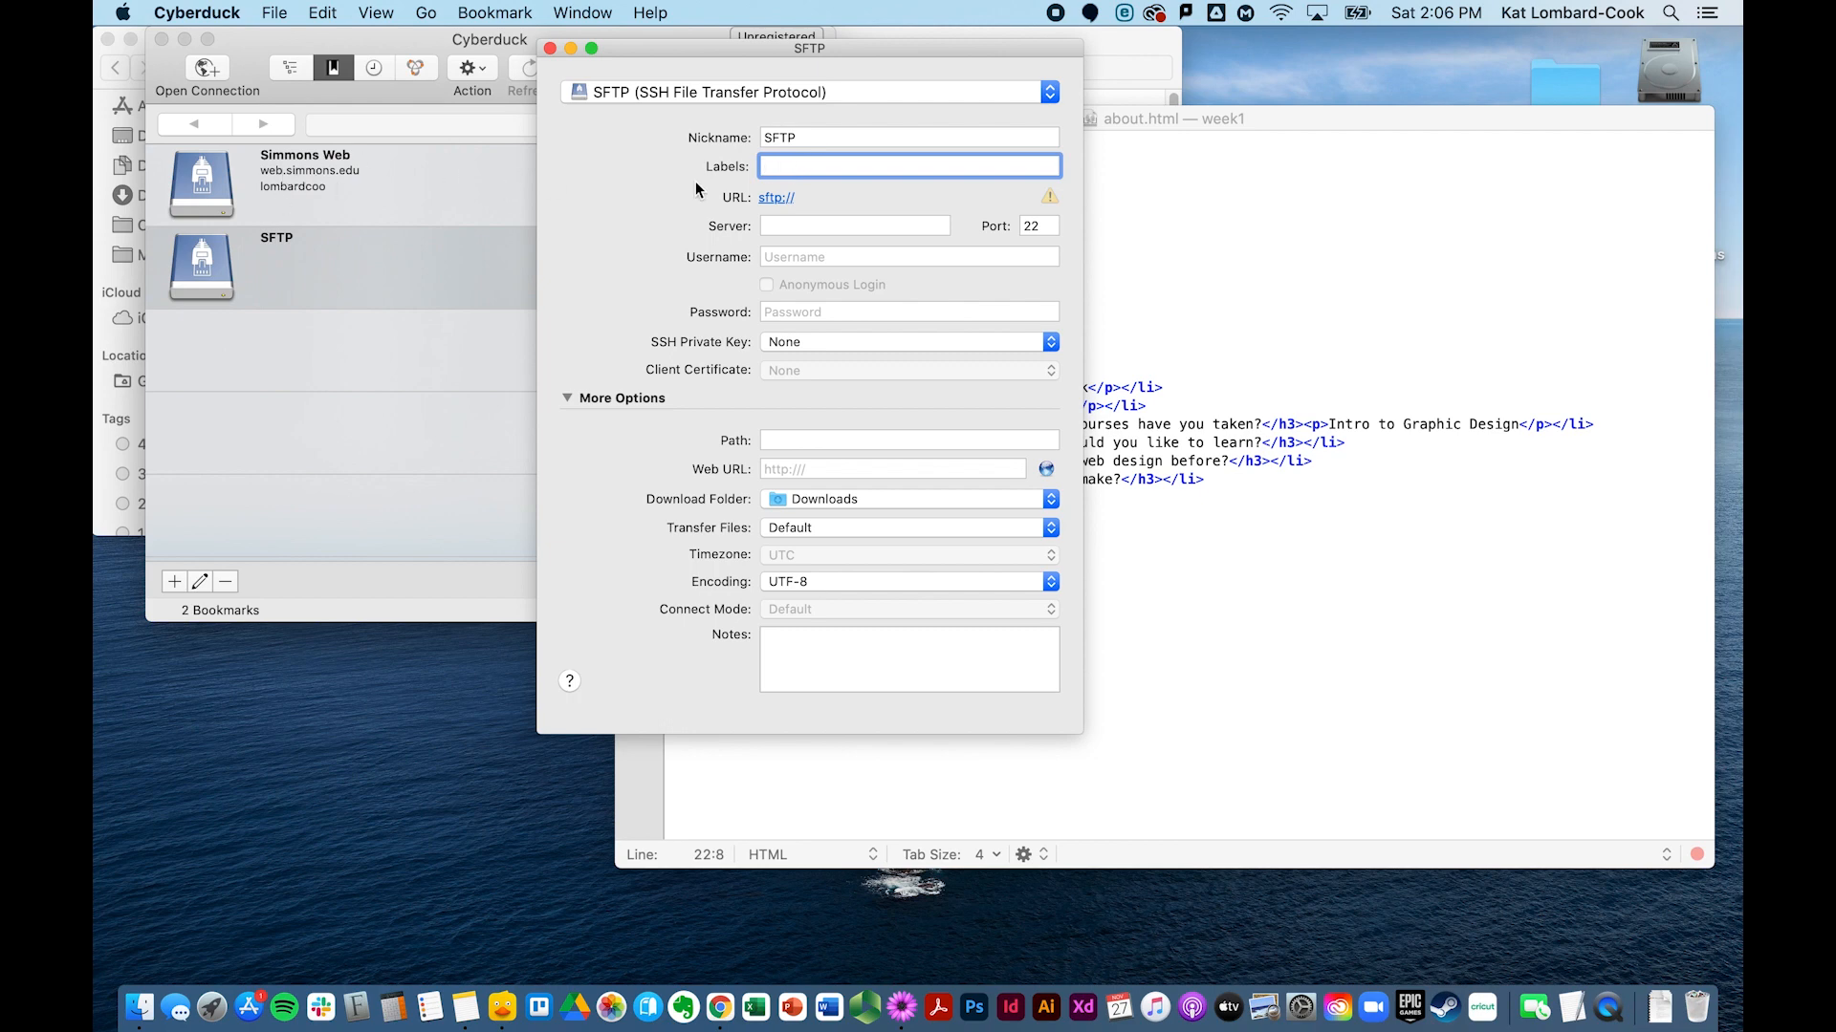
double_click(815, 135)
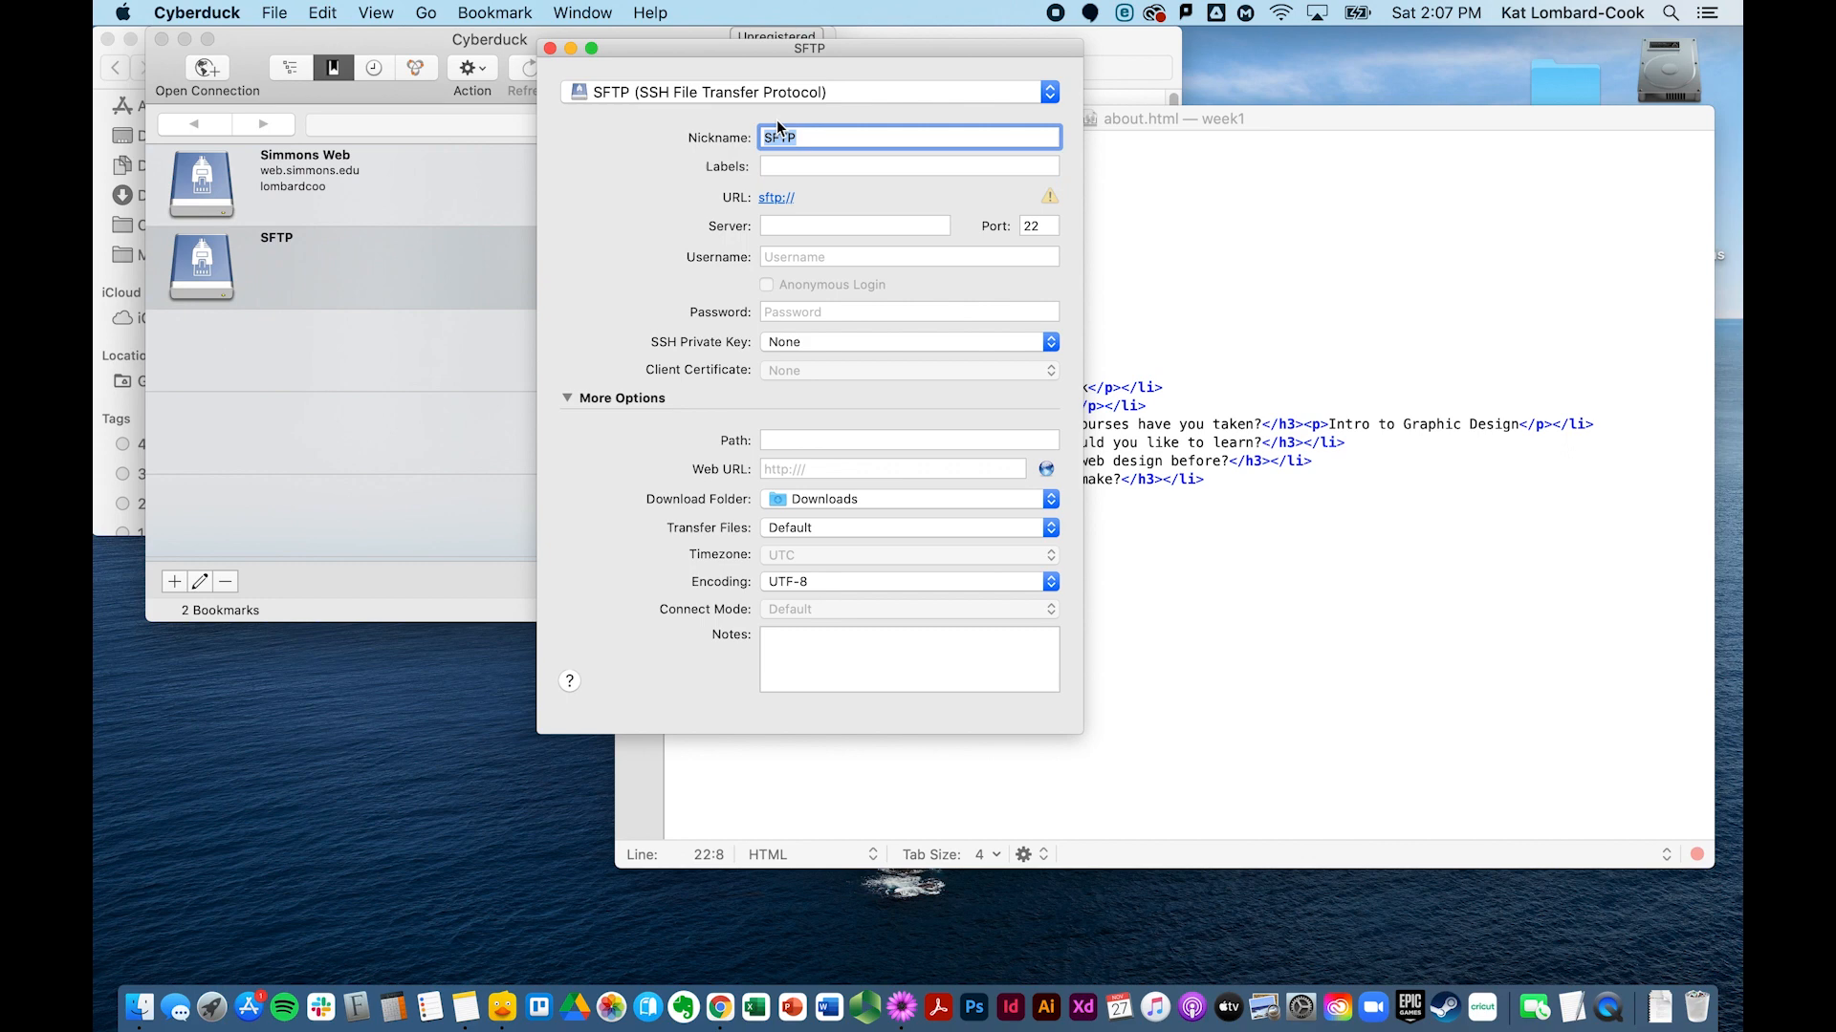
left_click(780, 226)
type("web")
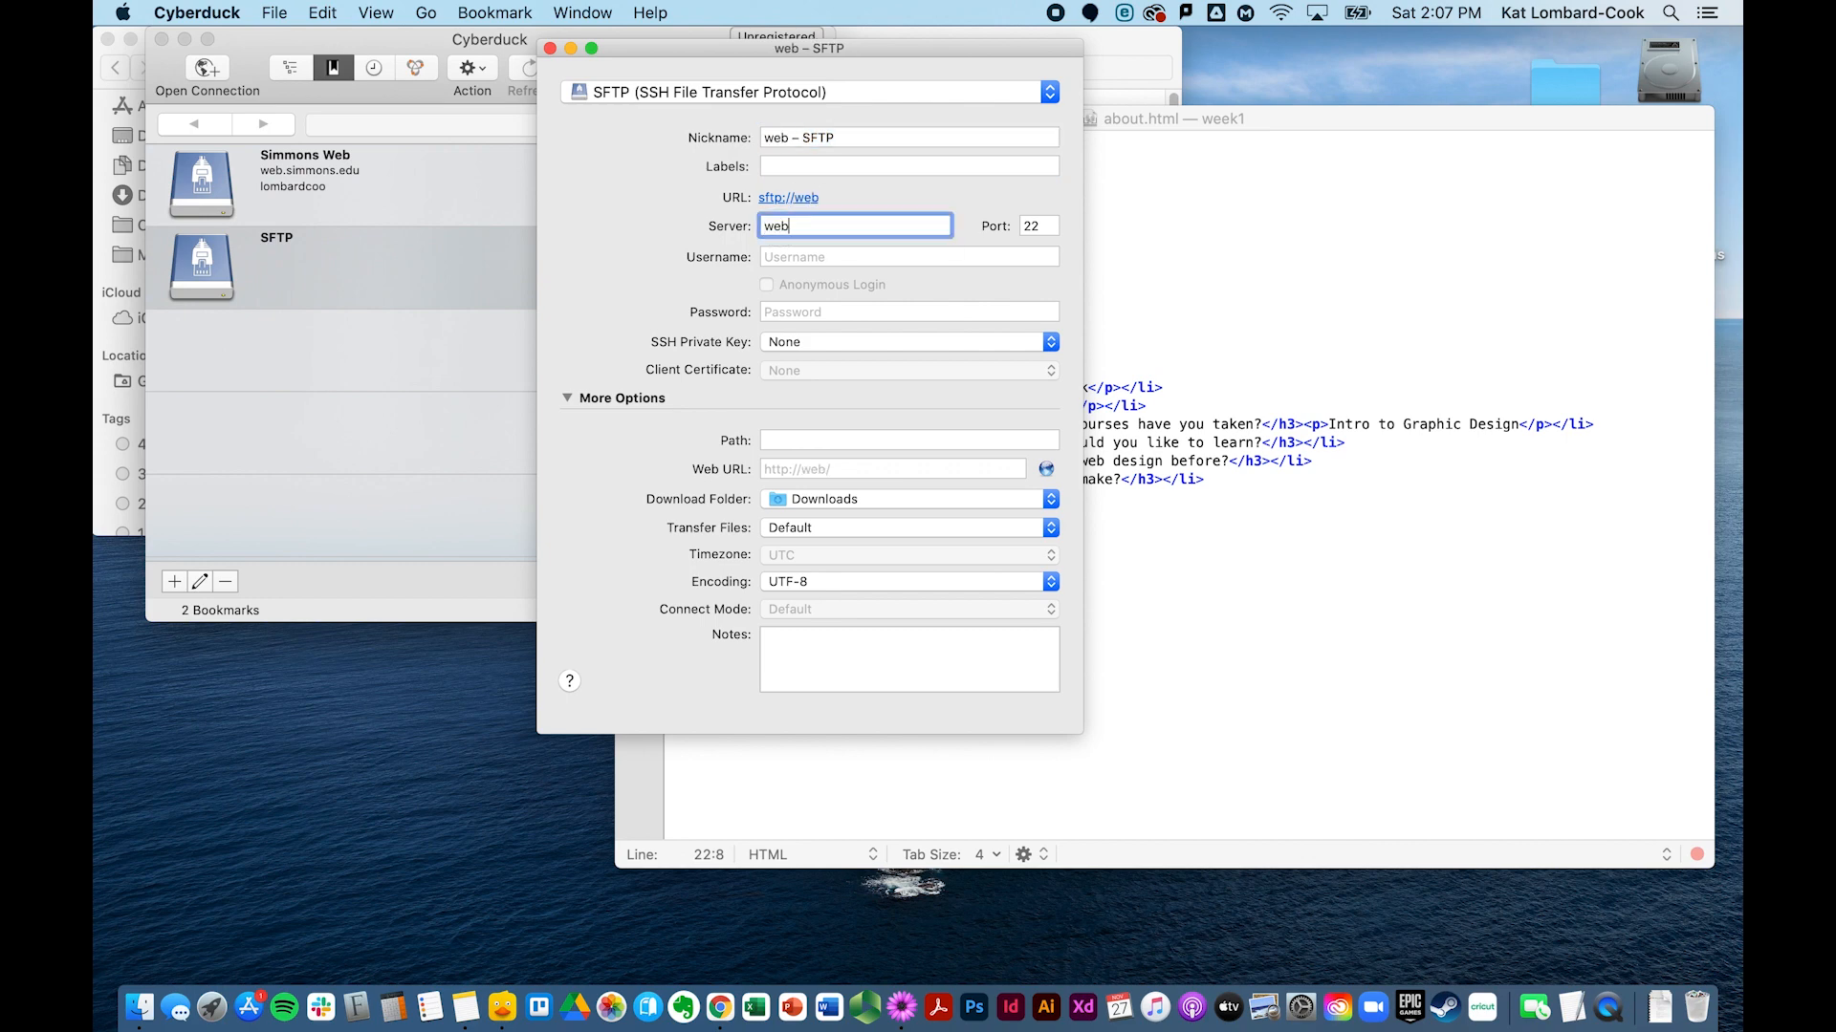
type(".simmons.edu")
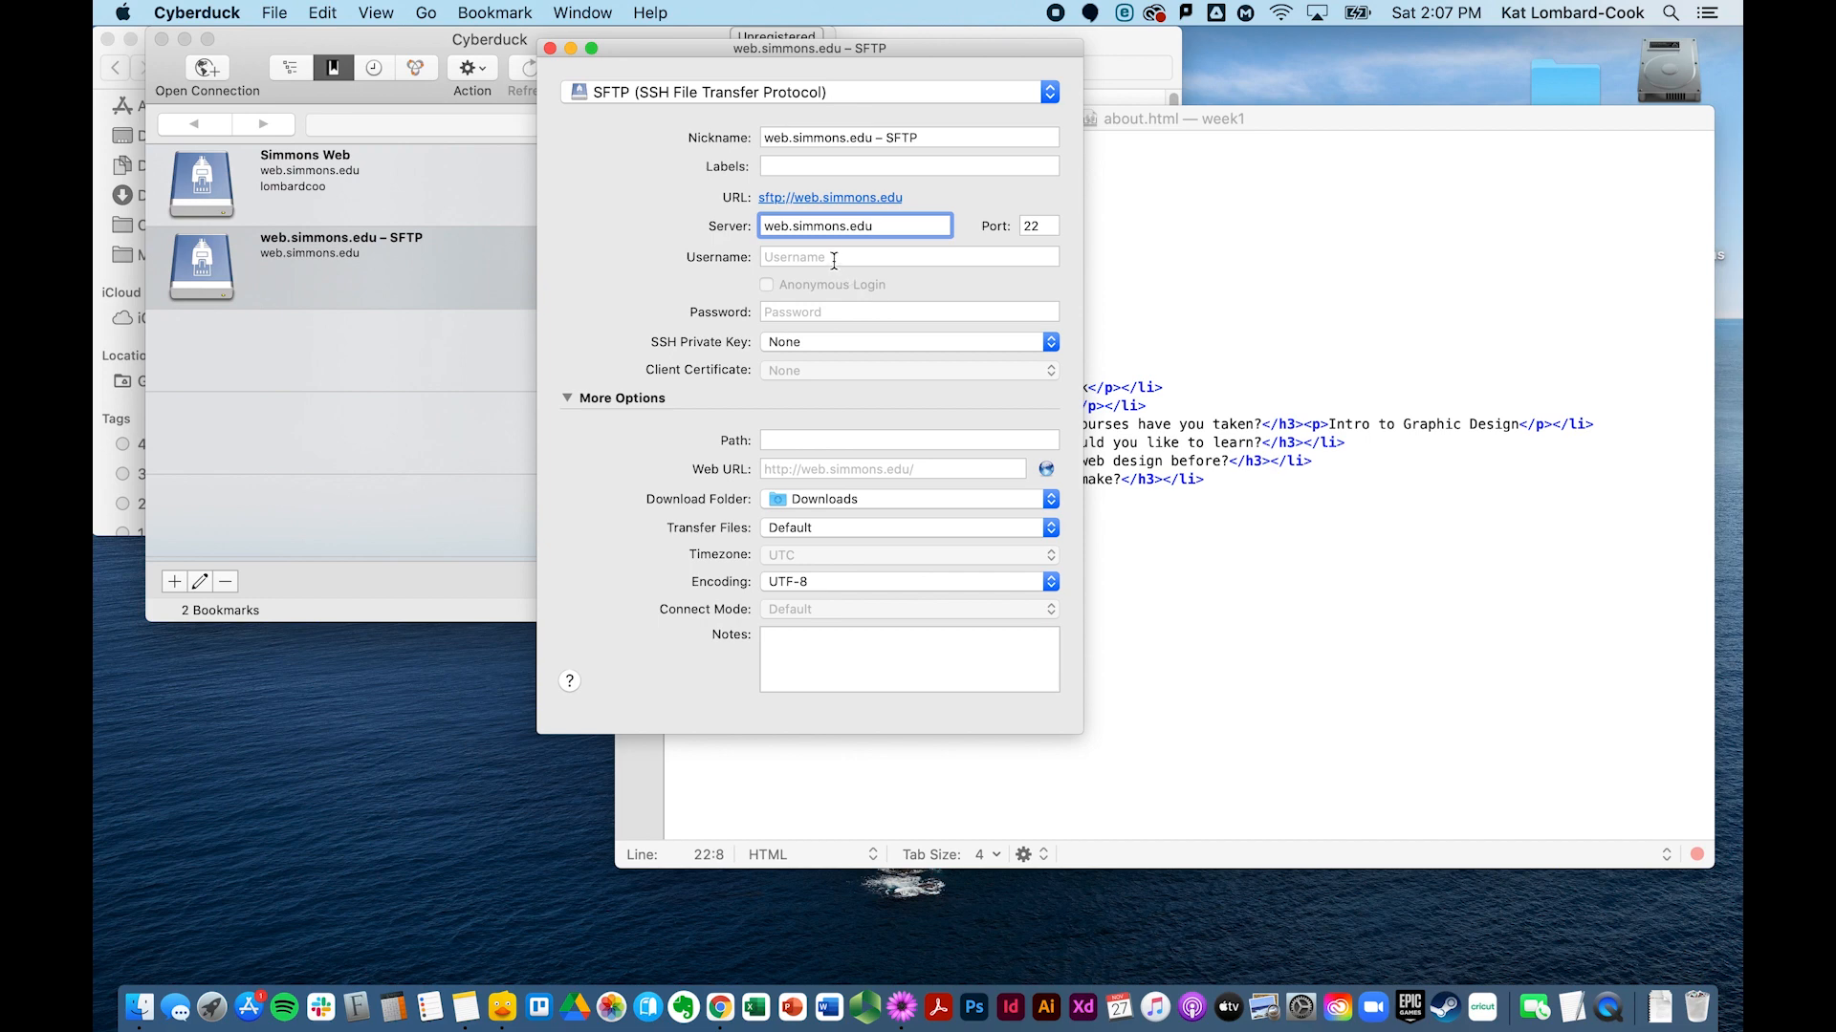
left_click(802, 314)
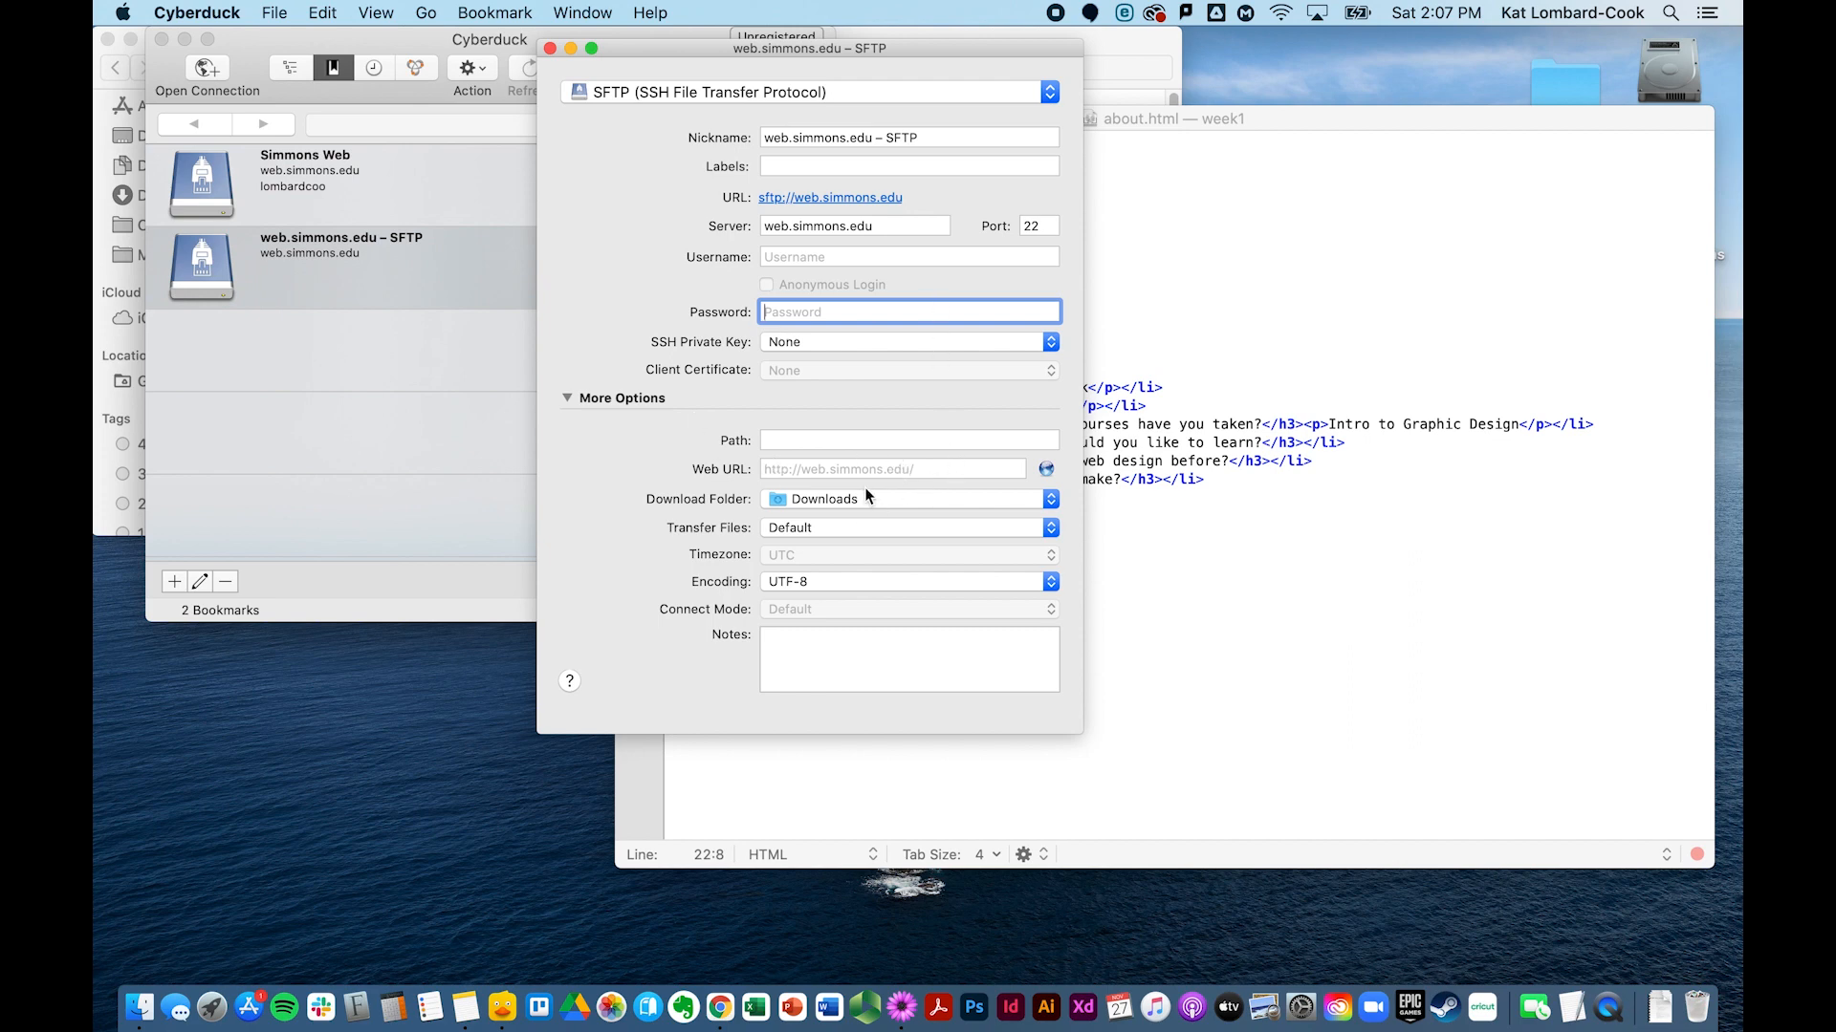
Step: Enter the account username and replace the bookmark nickname with 'Test'
left_click(829, 258)
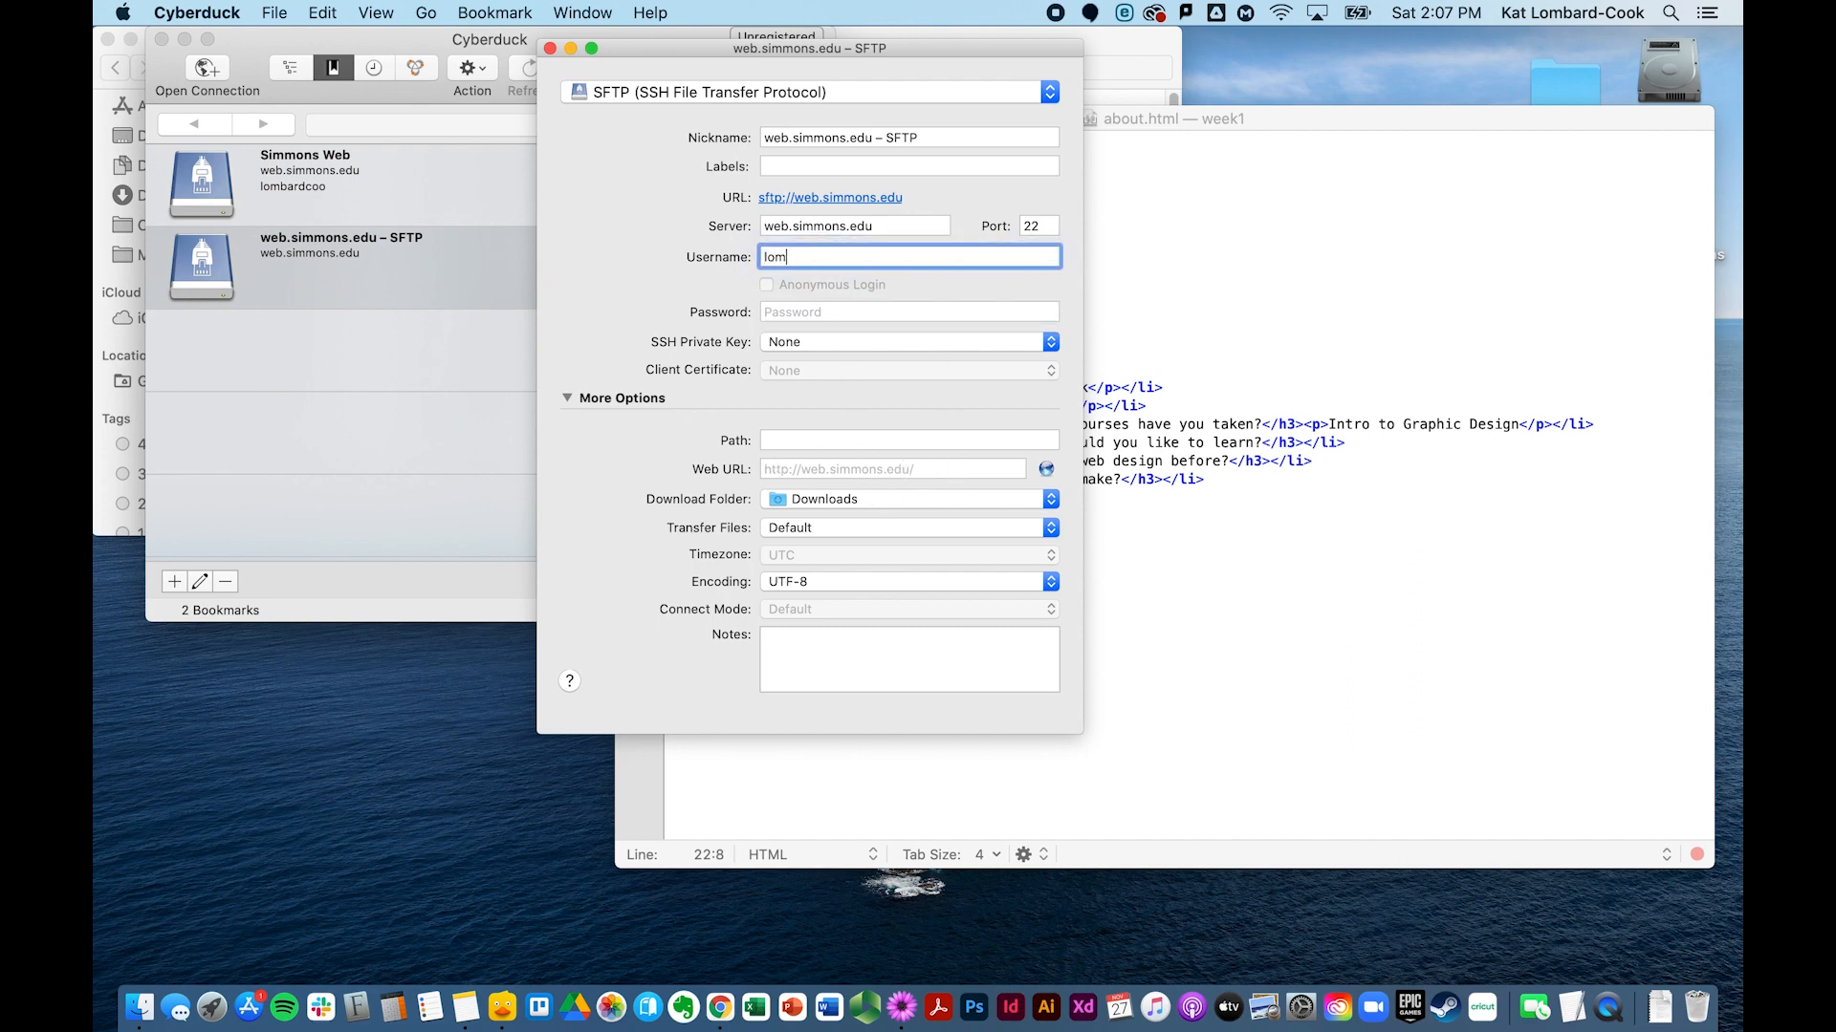
key("Tab")
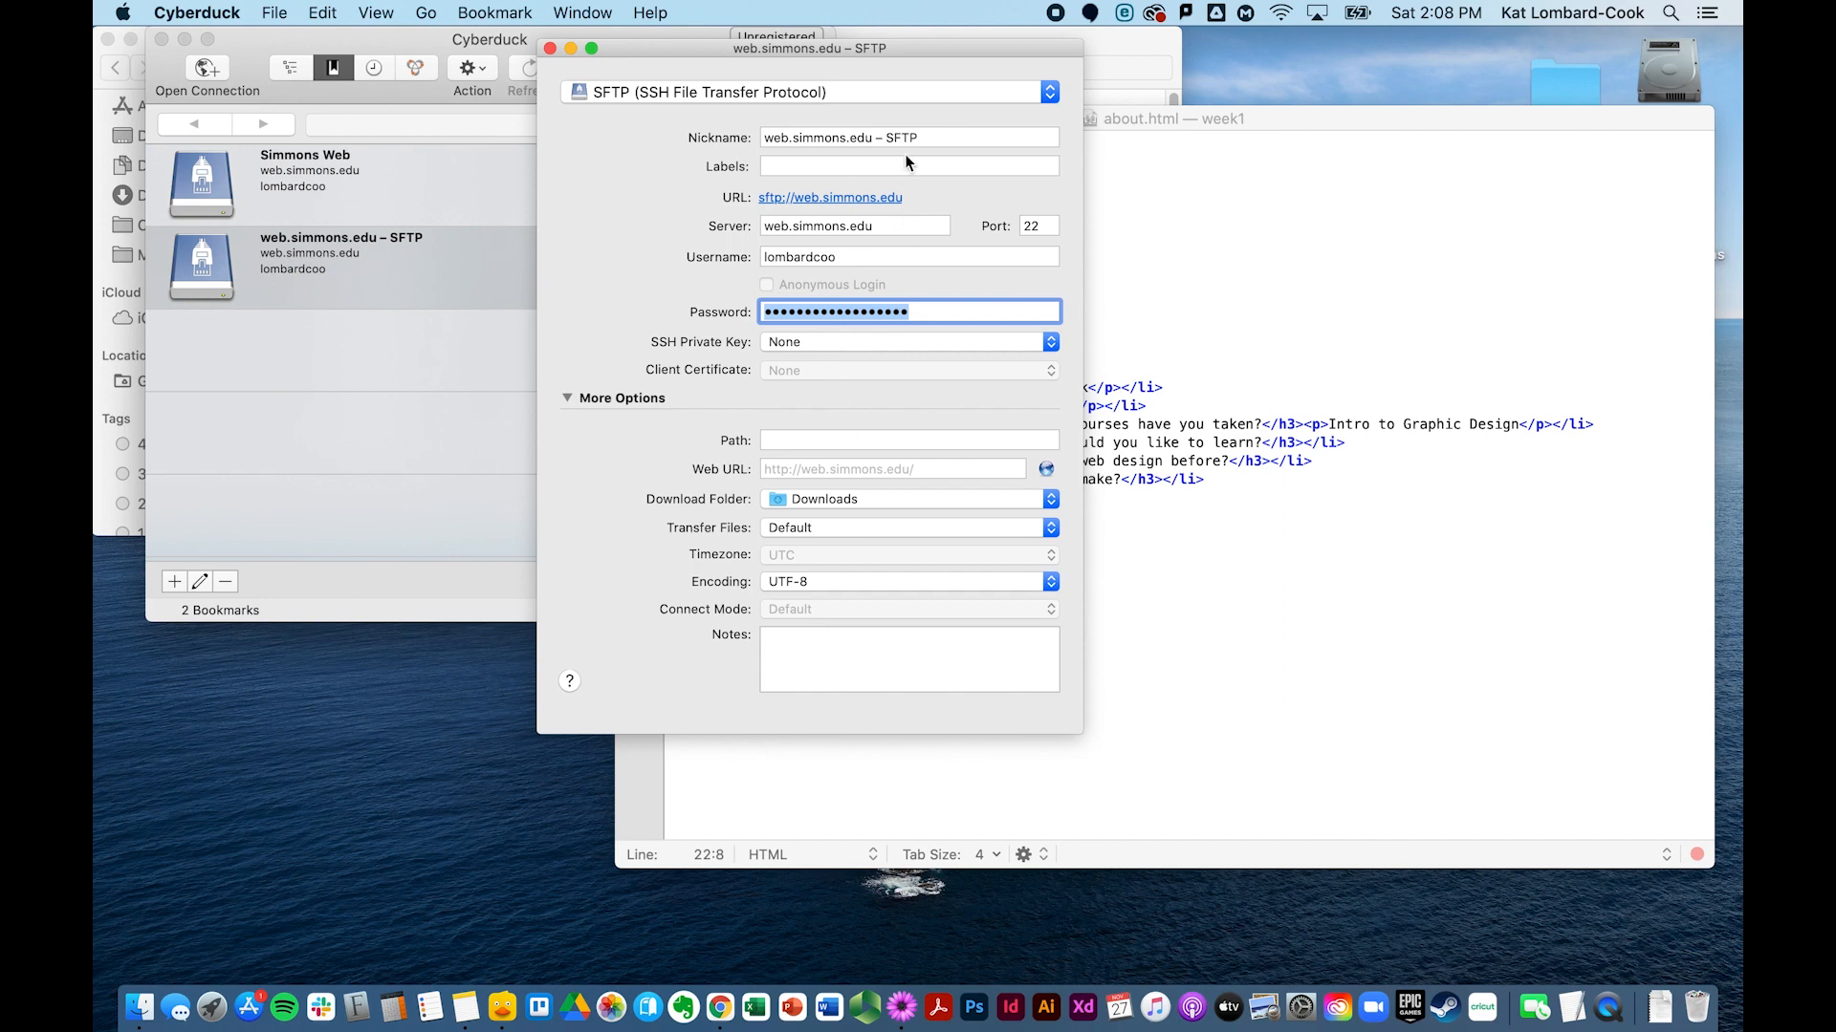
left_click_drag(922, 140, 706, 133)
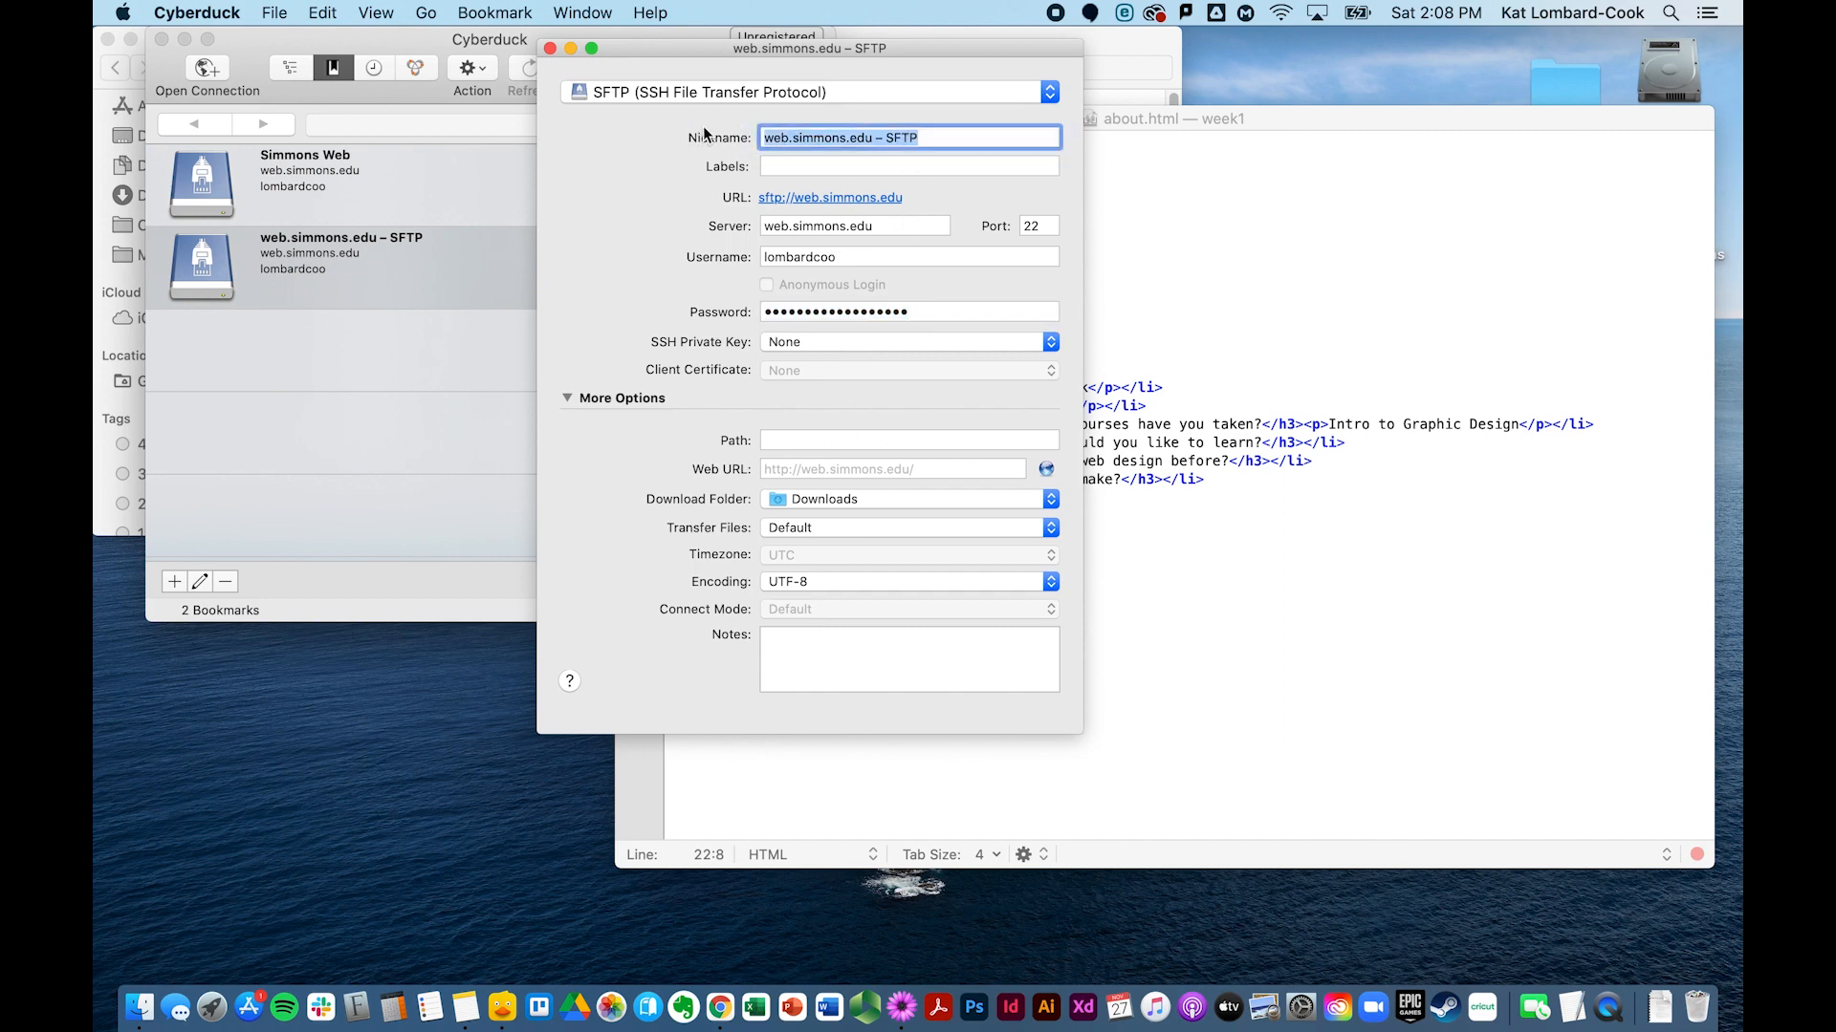
type("Test")
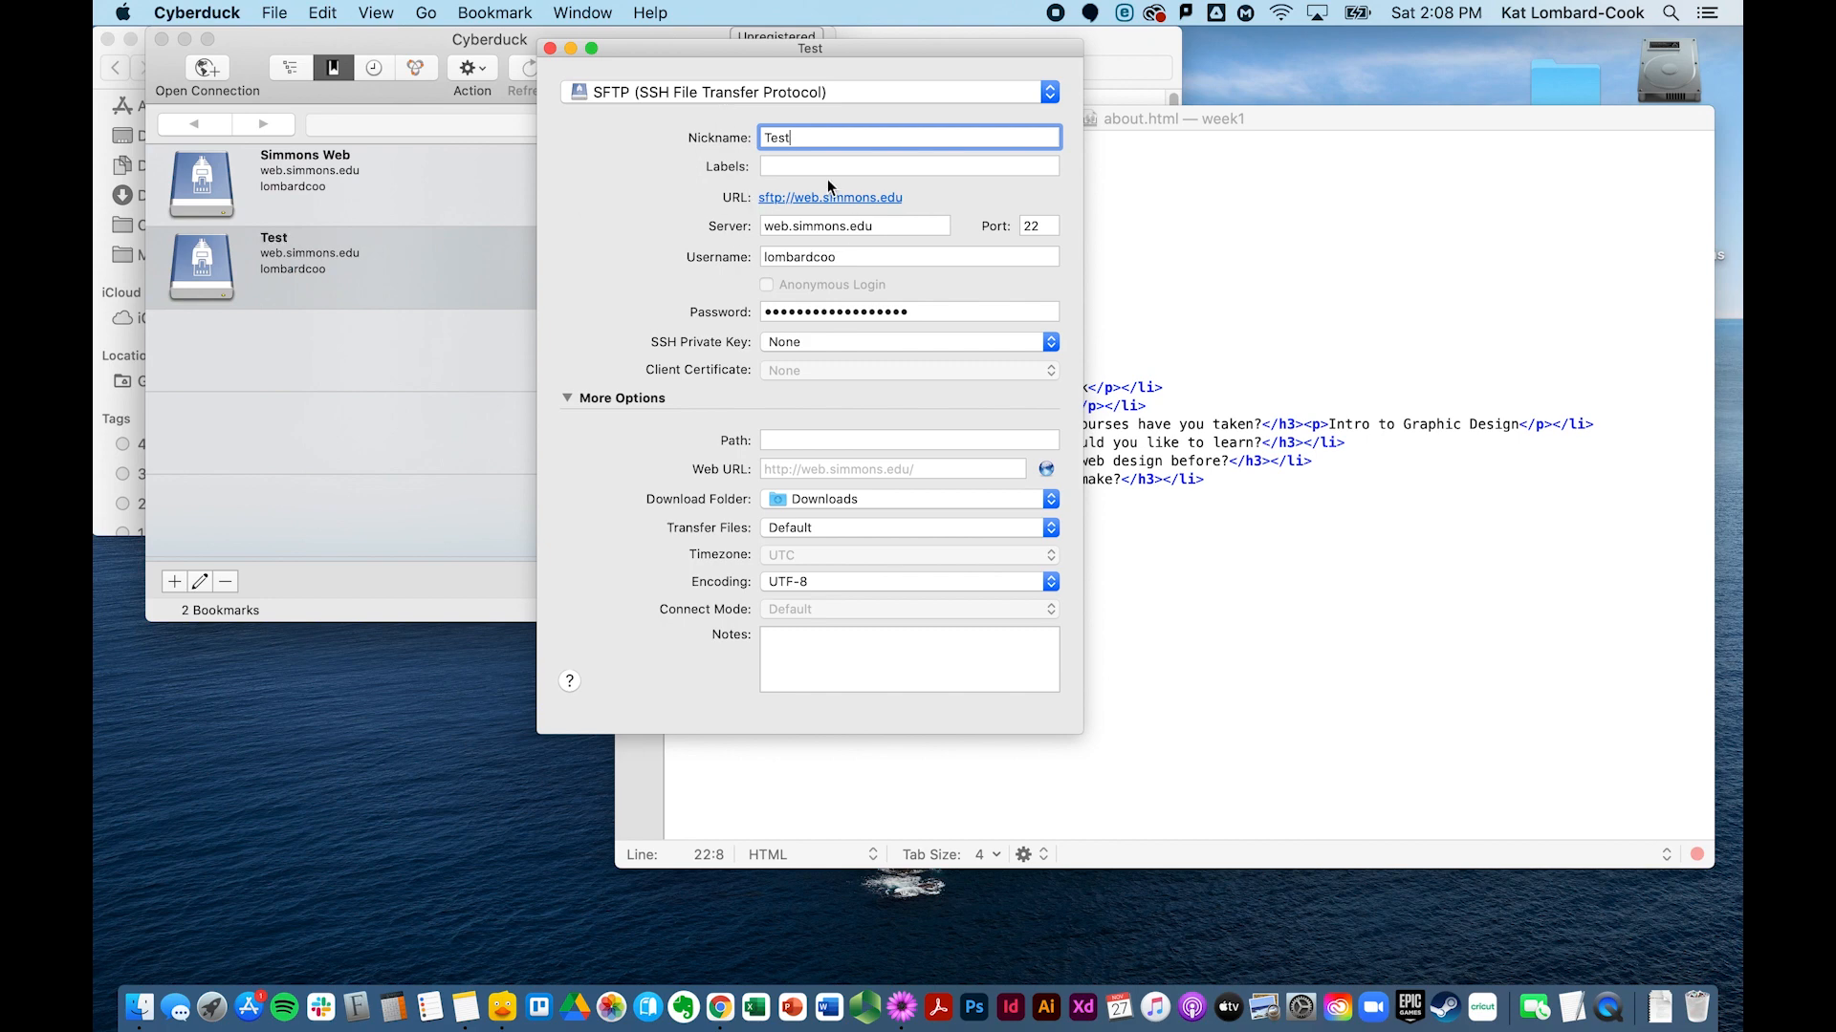
Step: Keep Downloads as the download folder and Default file transfer, then close the bookmark settings
left_click(845, 509)
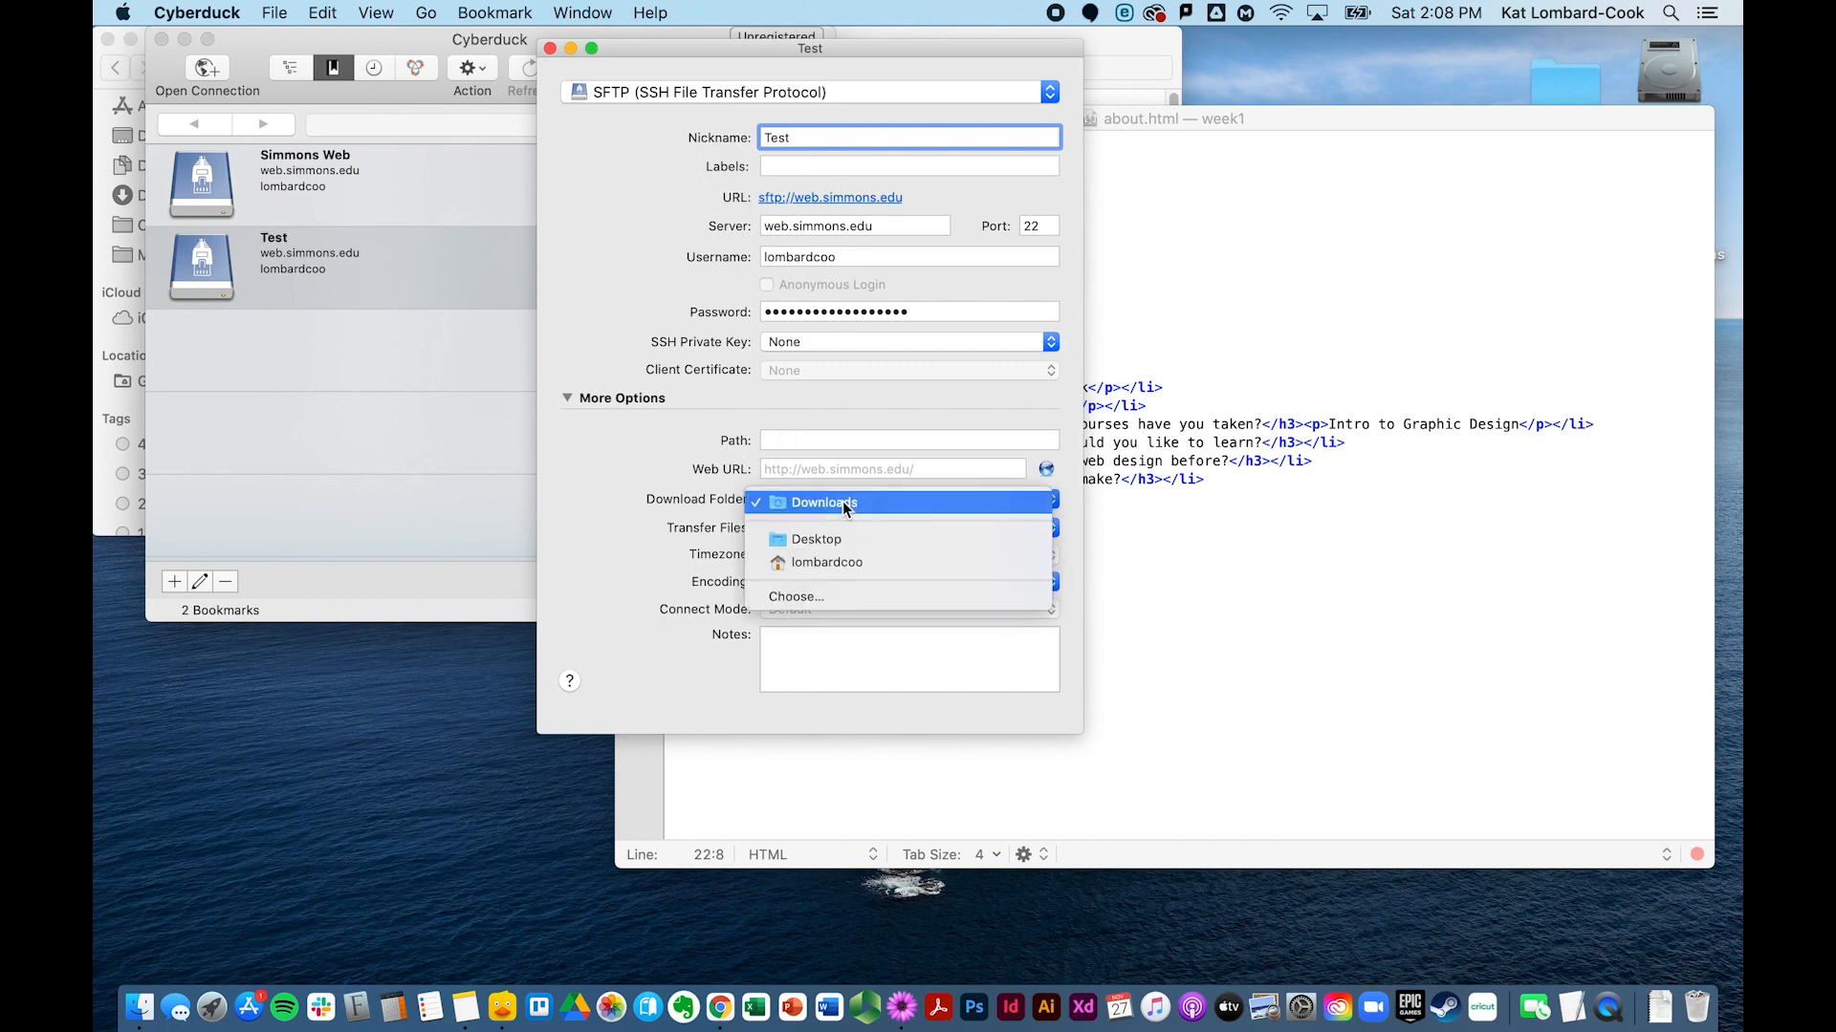
left_click(738, 484)
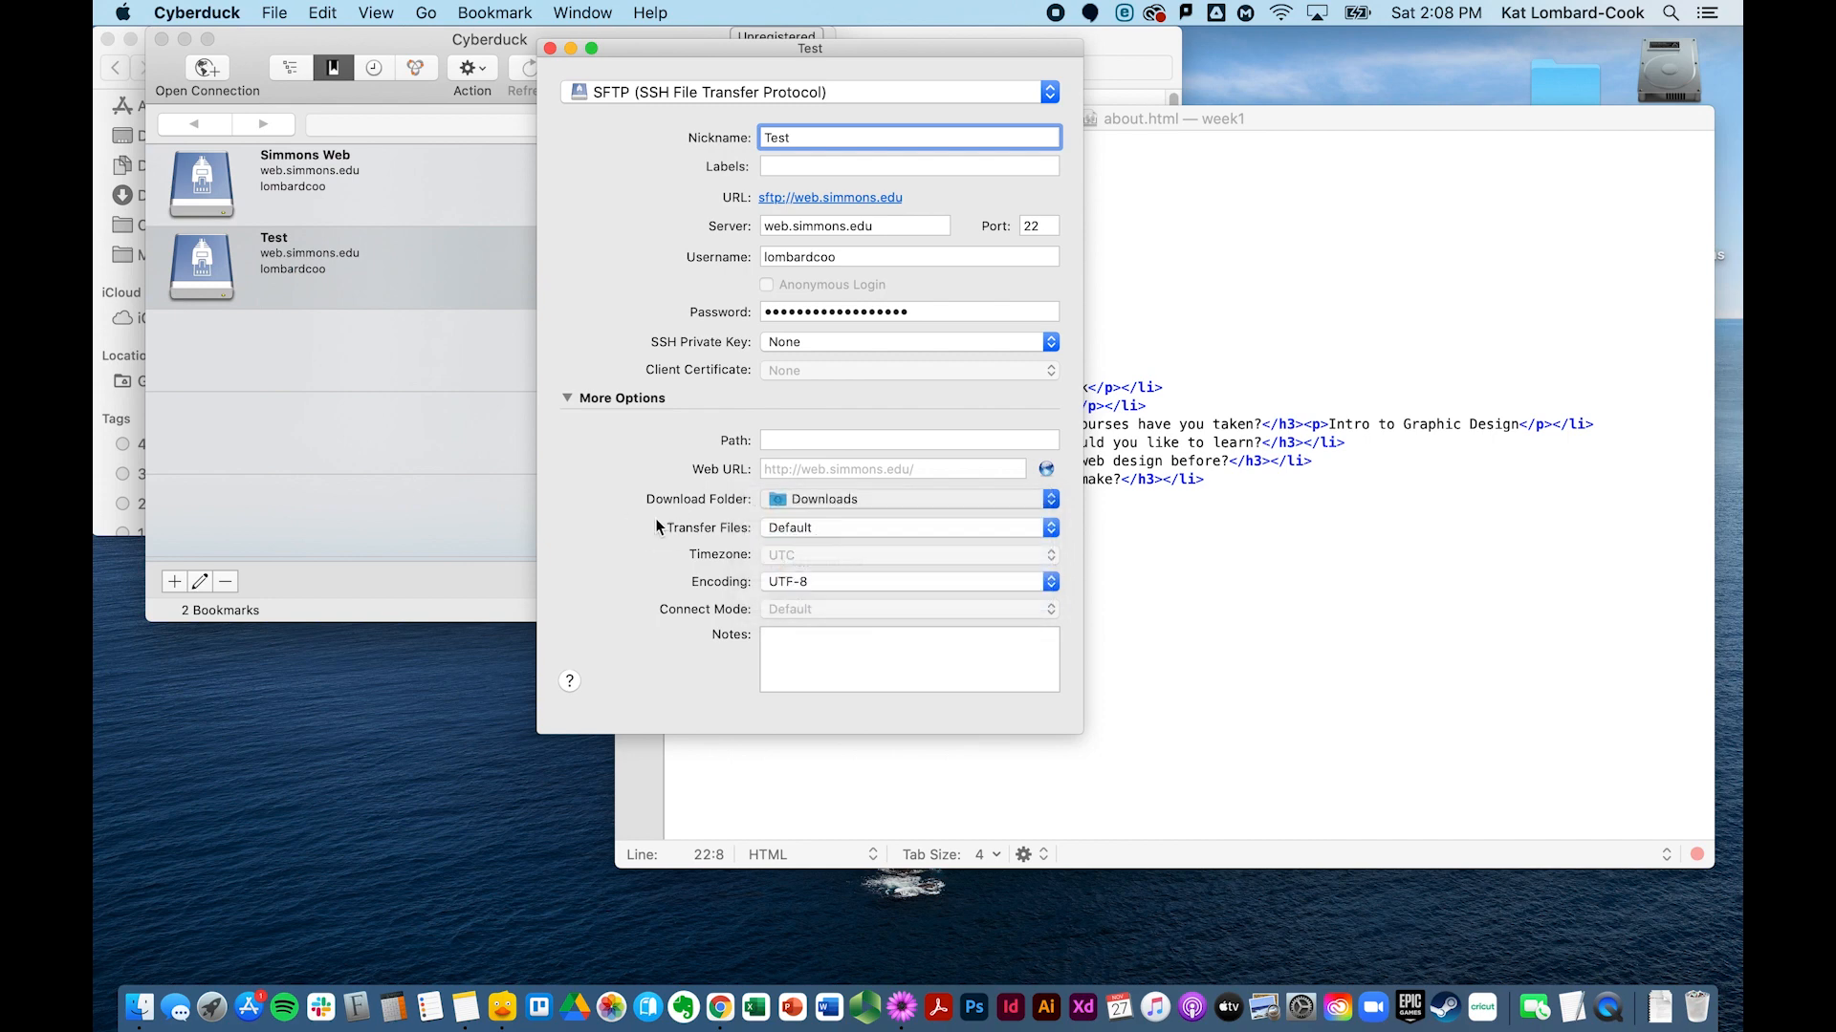
left_click(786, 529)
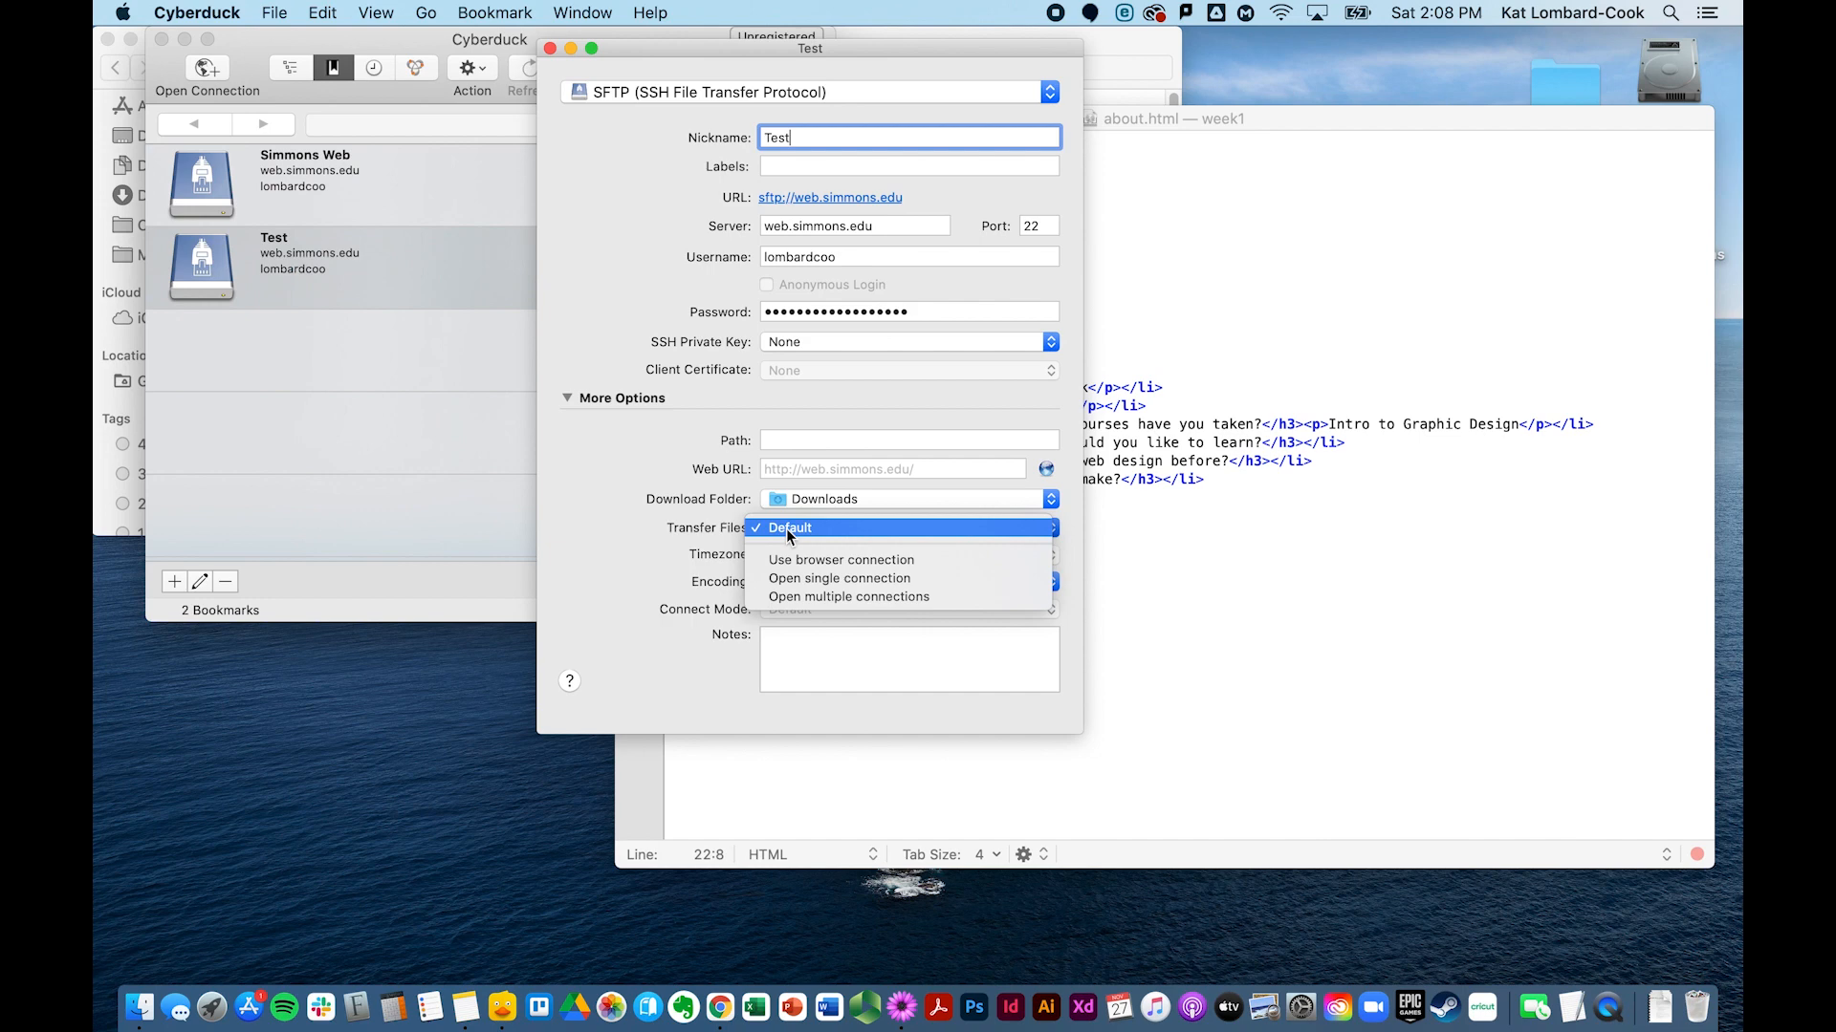
left_click(777, 525)
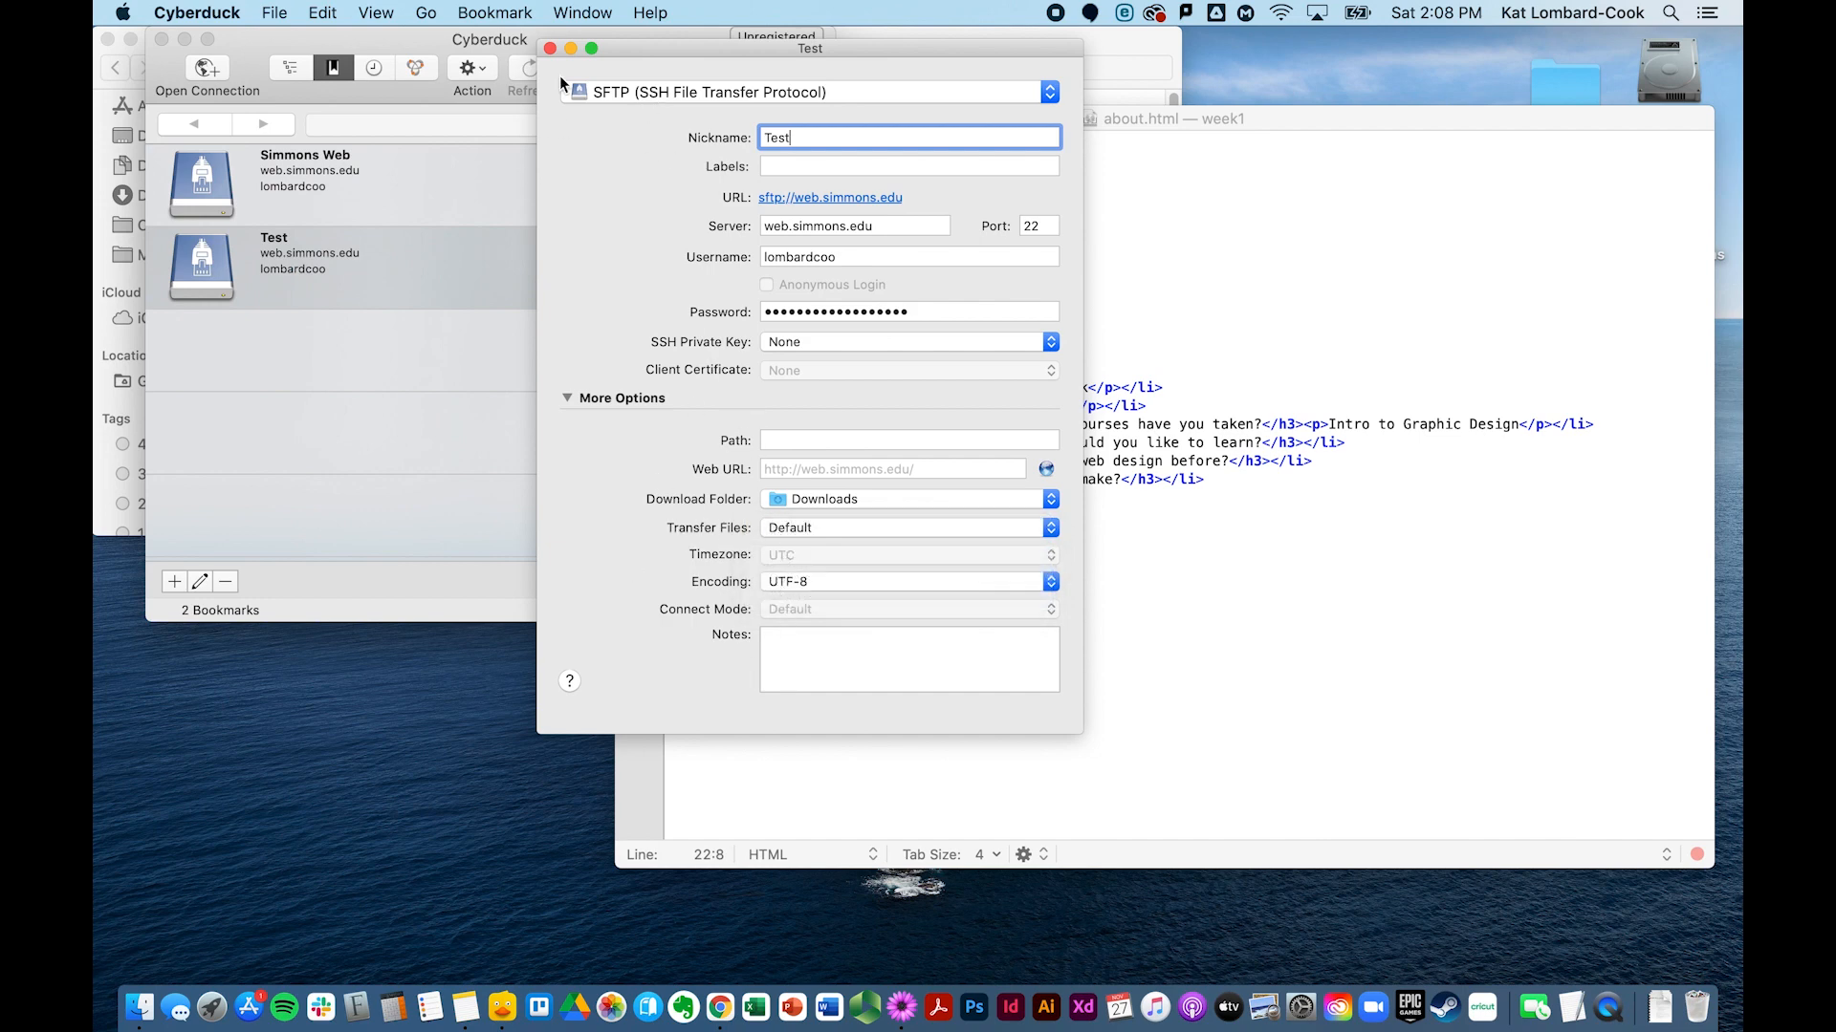
left_click(549, 49)
Step: Connect via the Test bookmark and browse into public_html, then into comm244
double_click(355, 280)
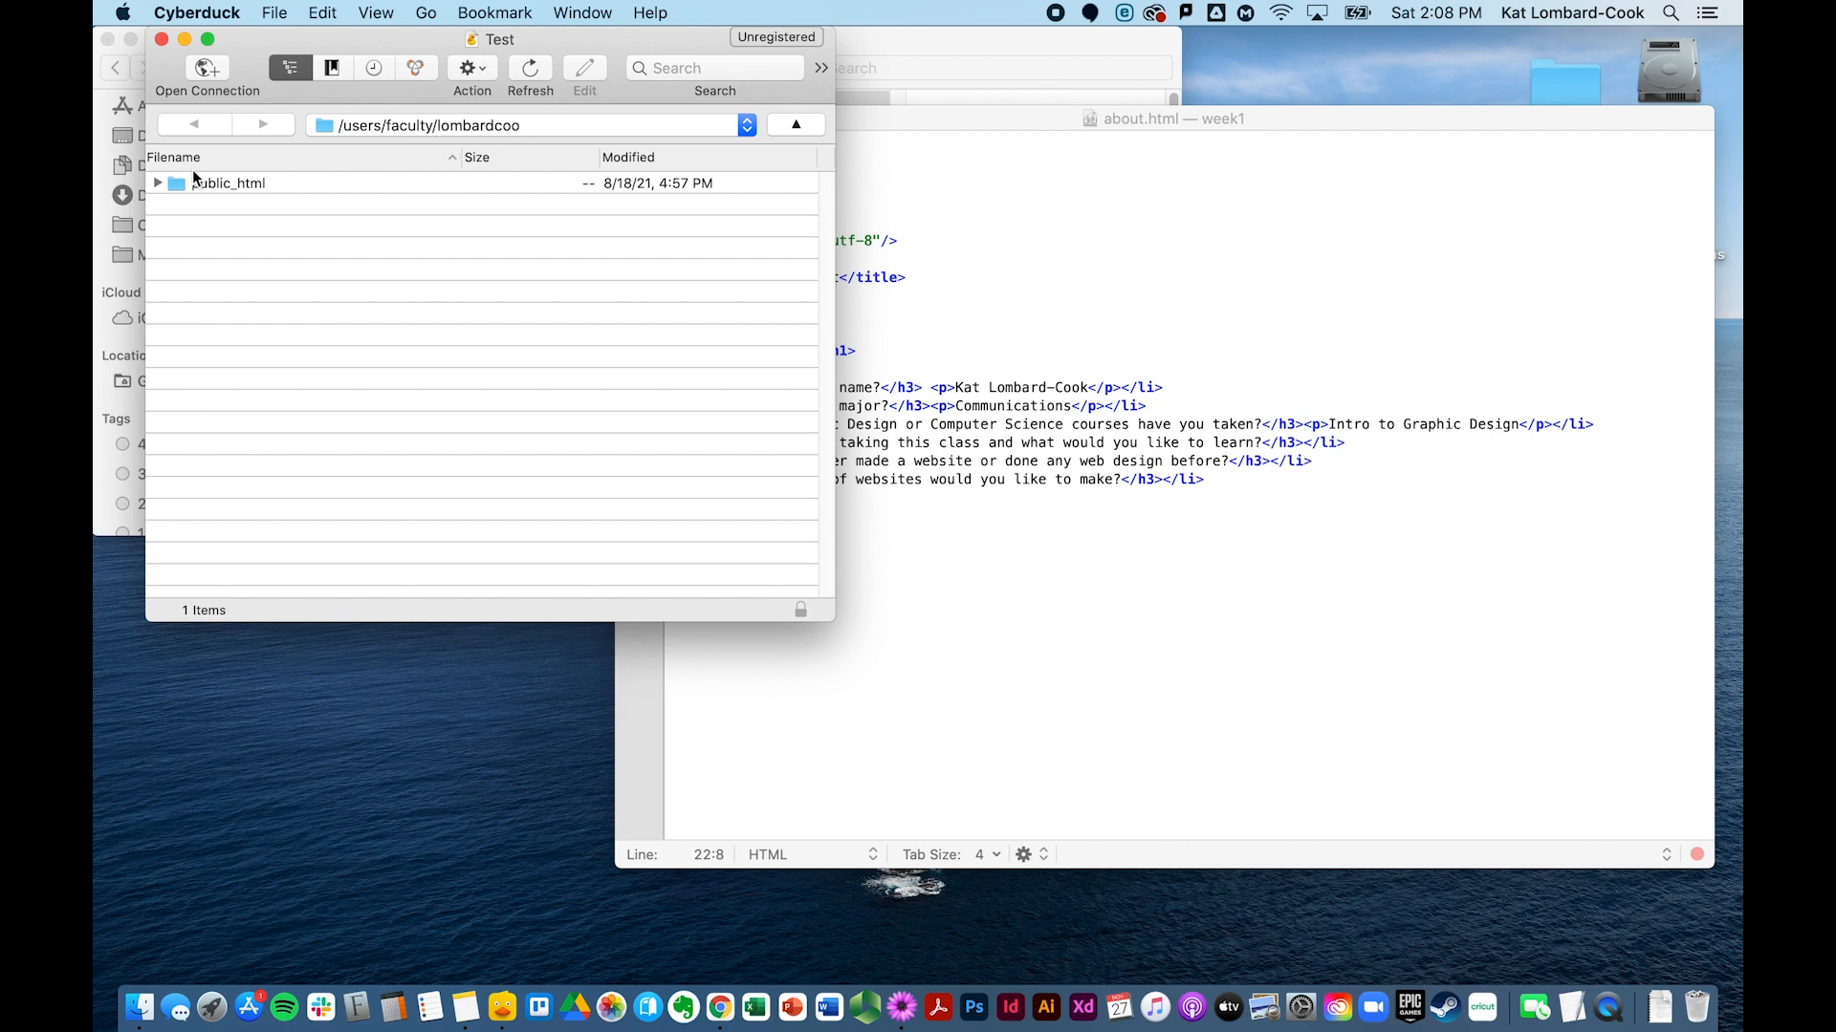
left_click(156, 184)
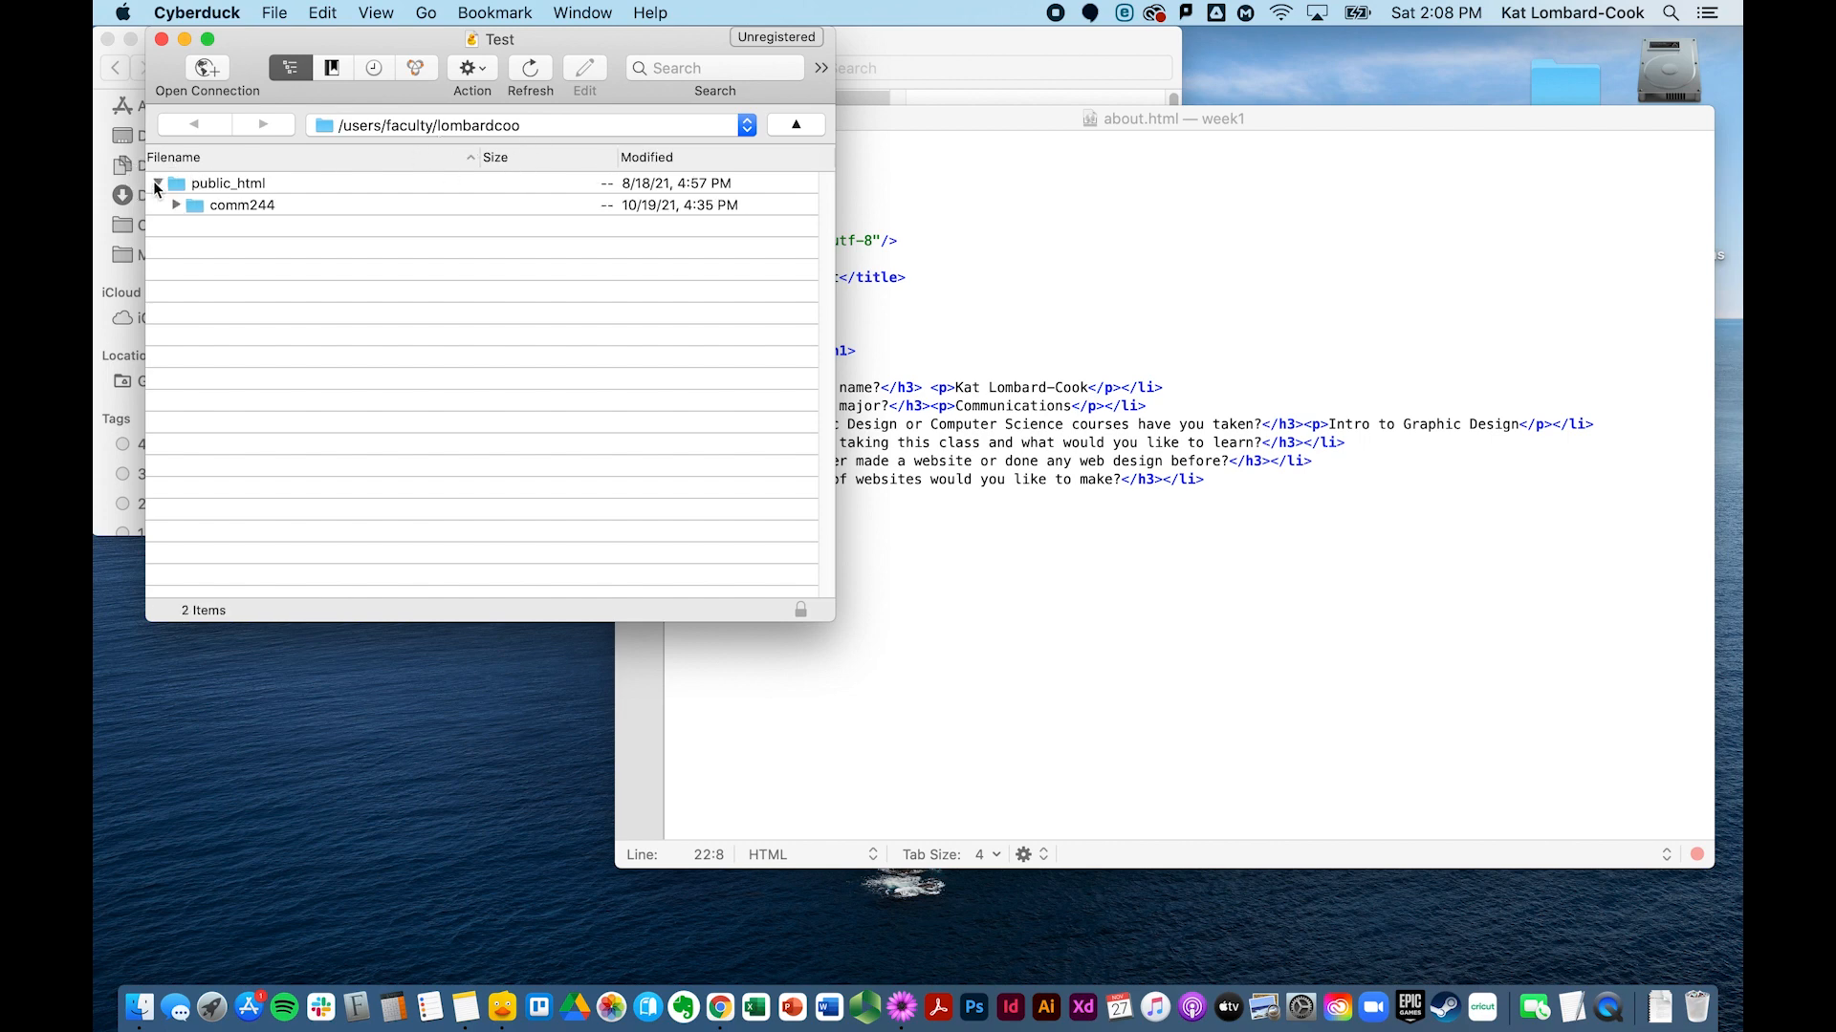
left_click(156, 182)
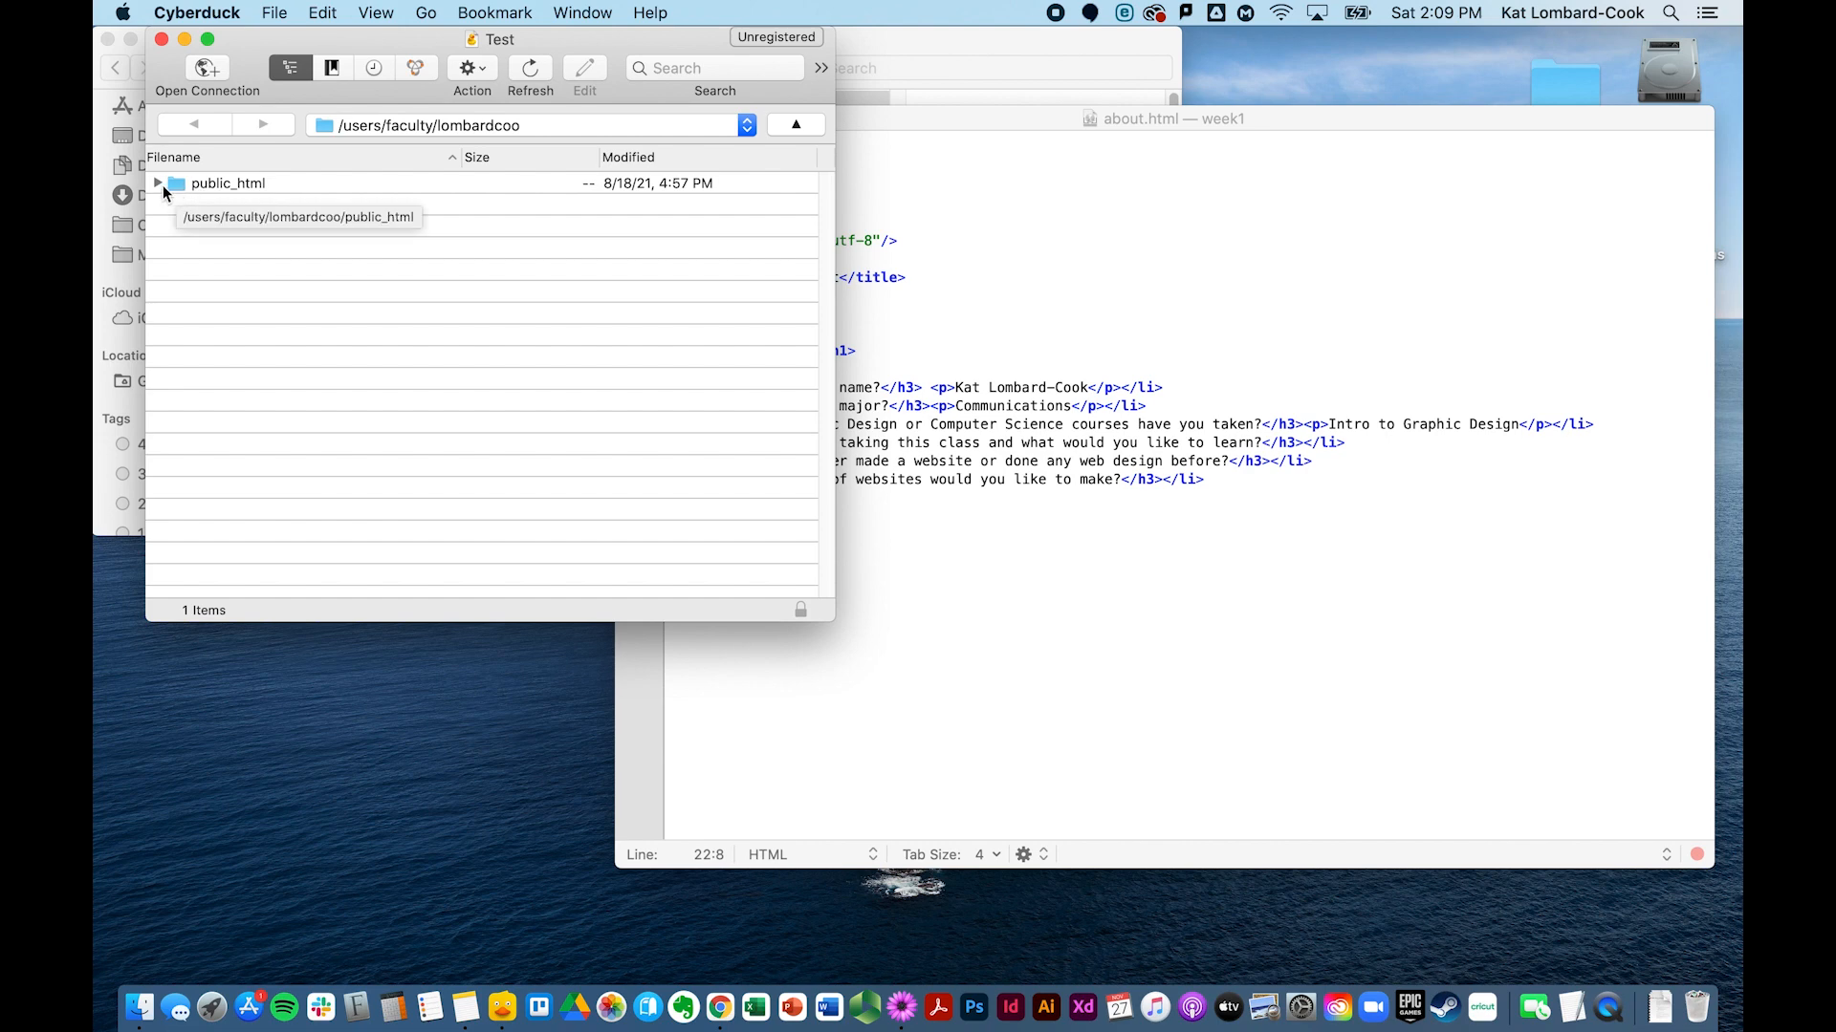
double_click(250, 185)
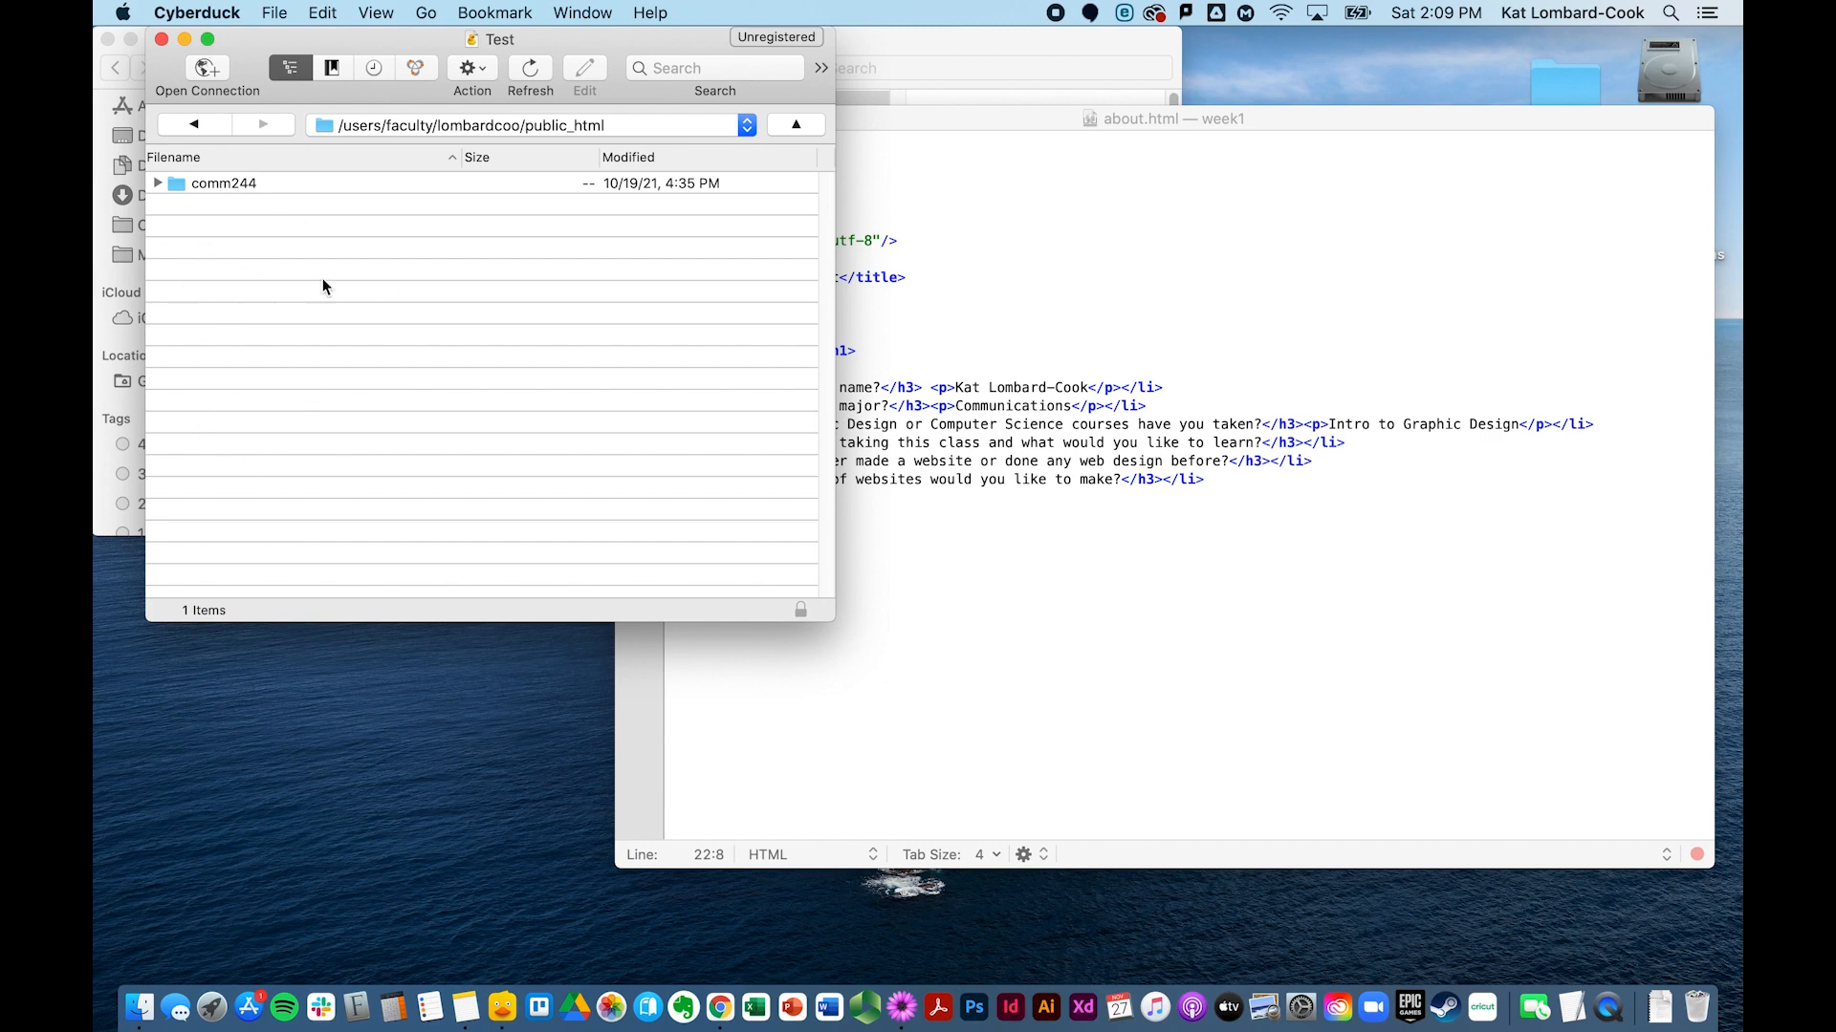
left_click_drag(411, 48, 366, 392)
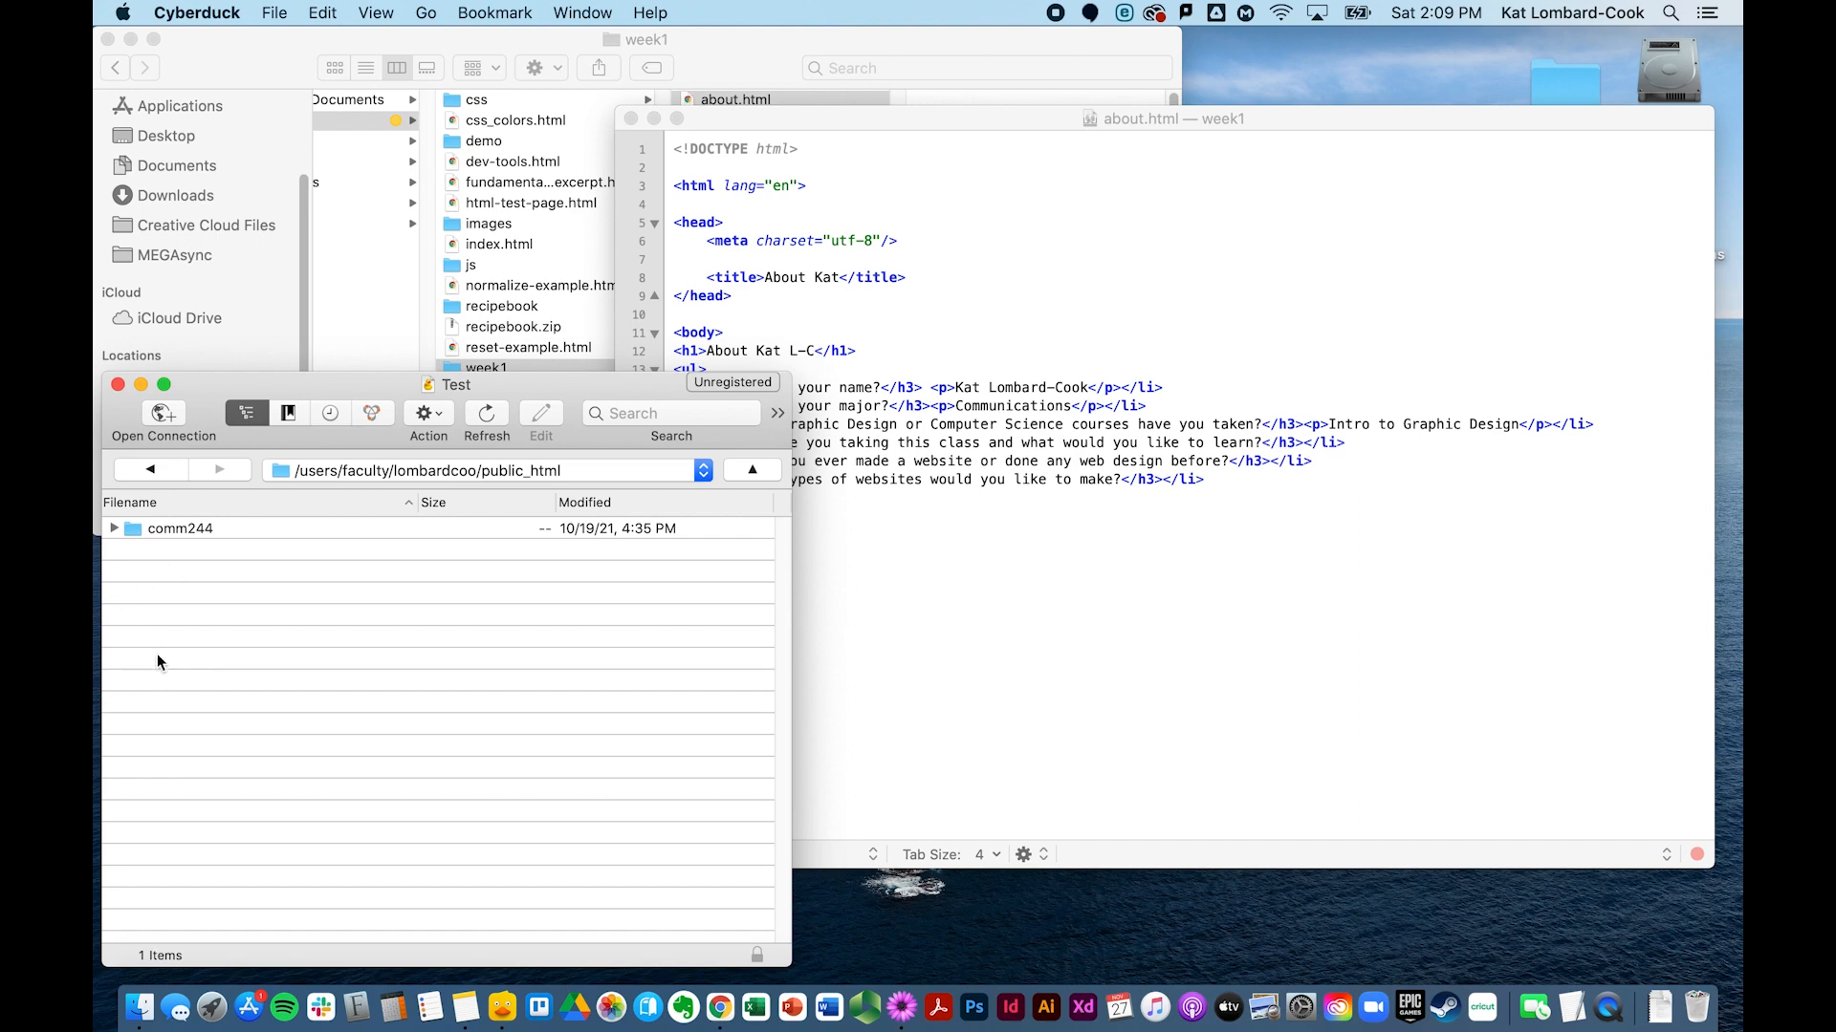
double_click(194, 534)
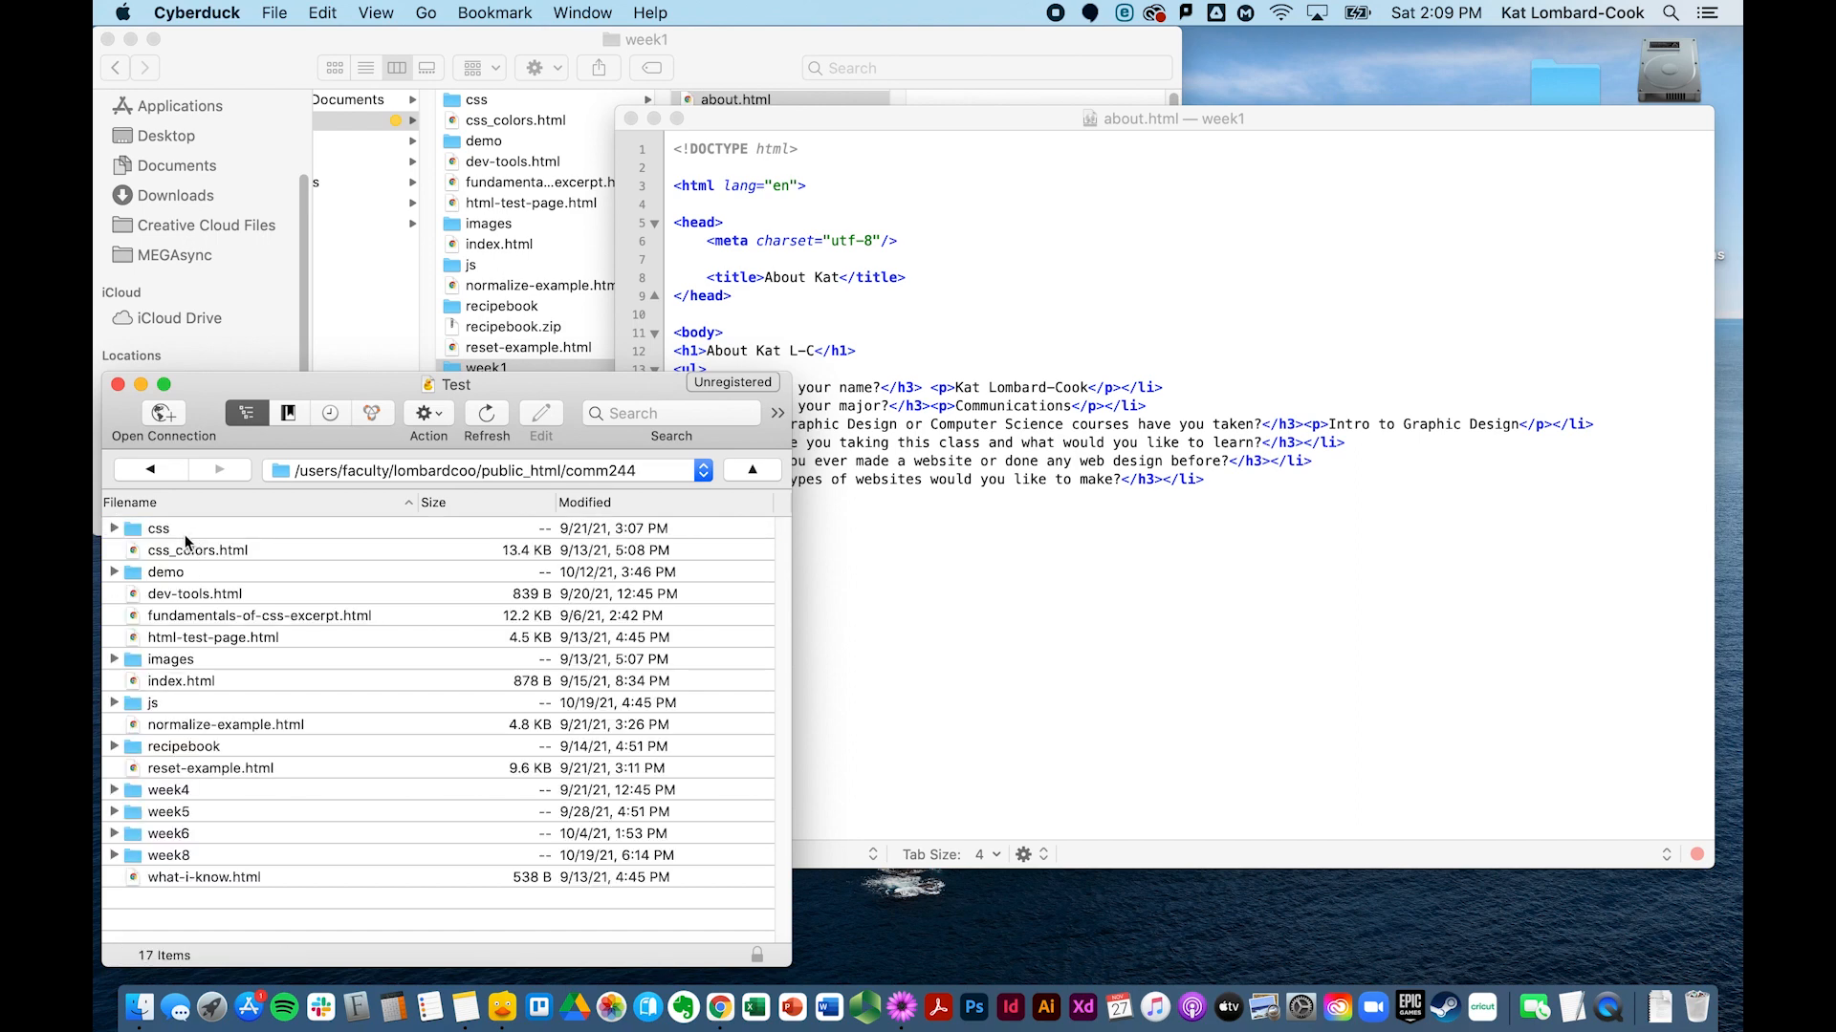
left_click(148, 469)
left_click(148, 470)
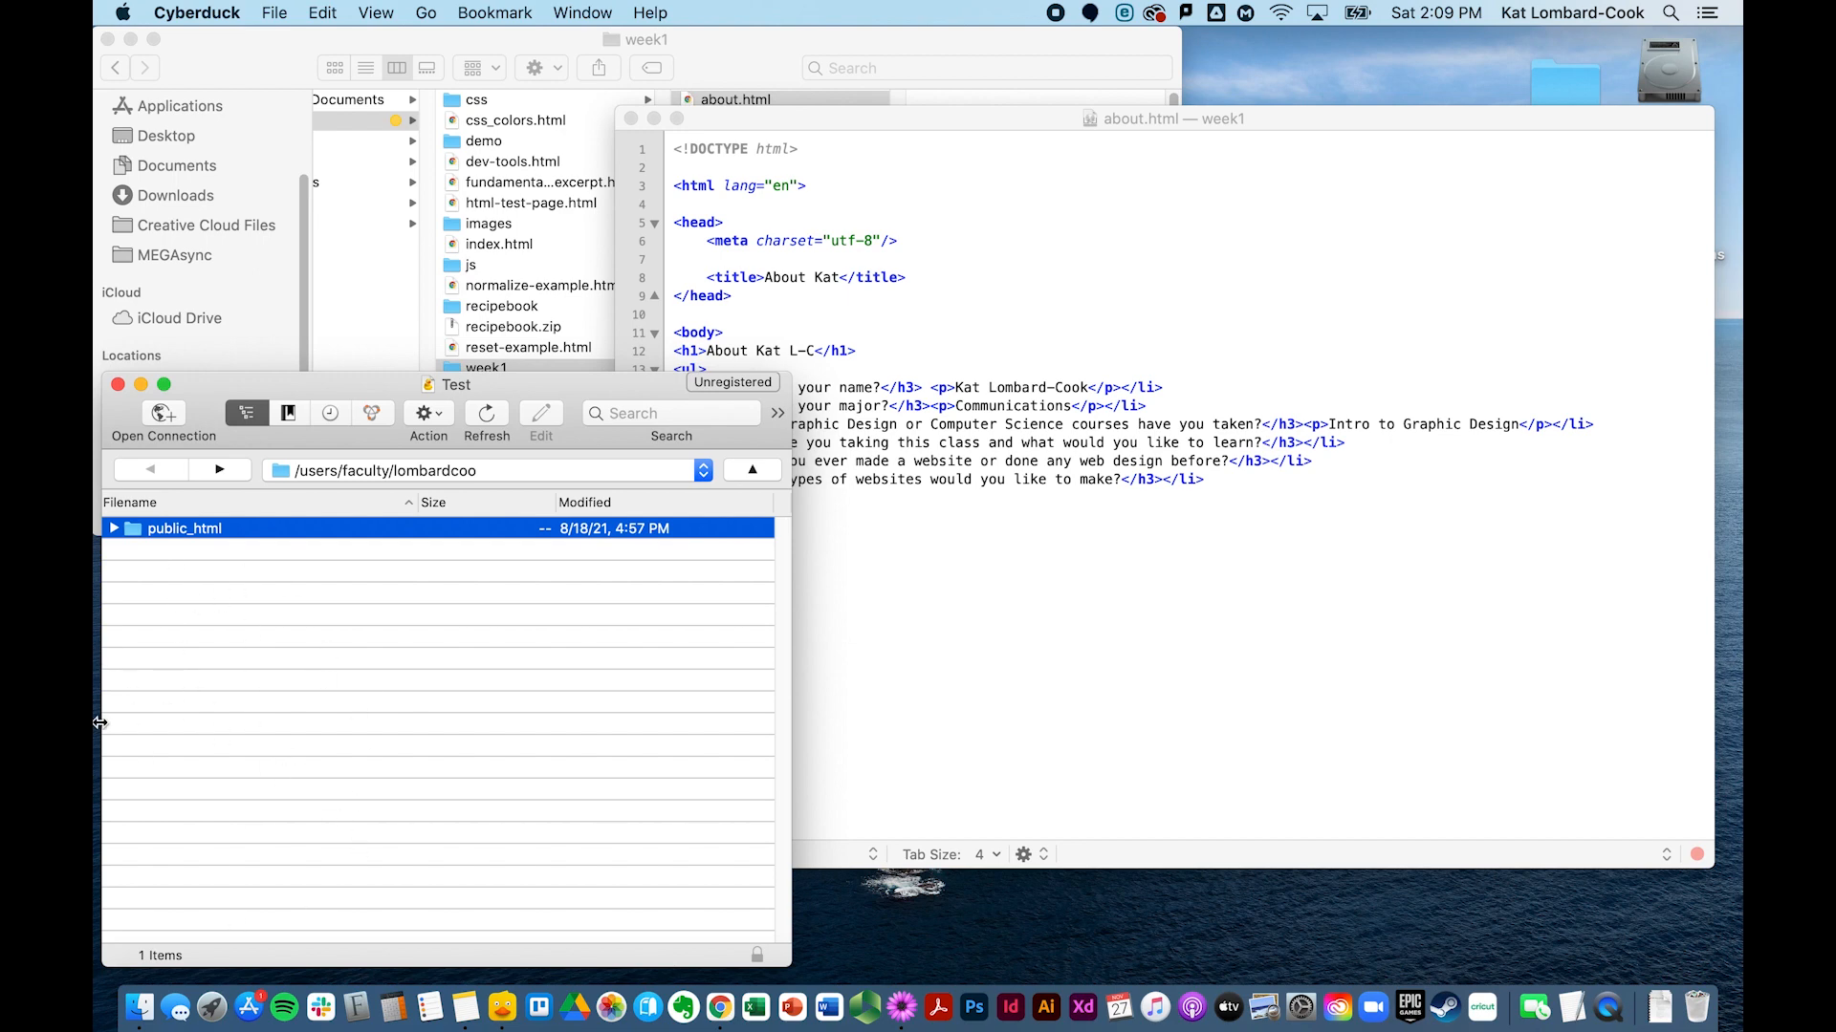
double_click(130, 530)
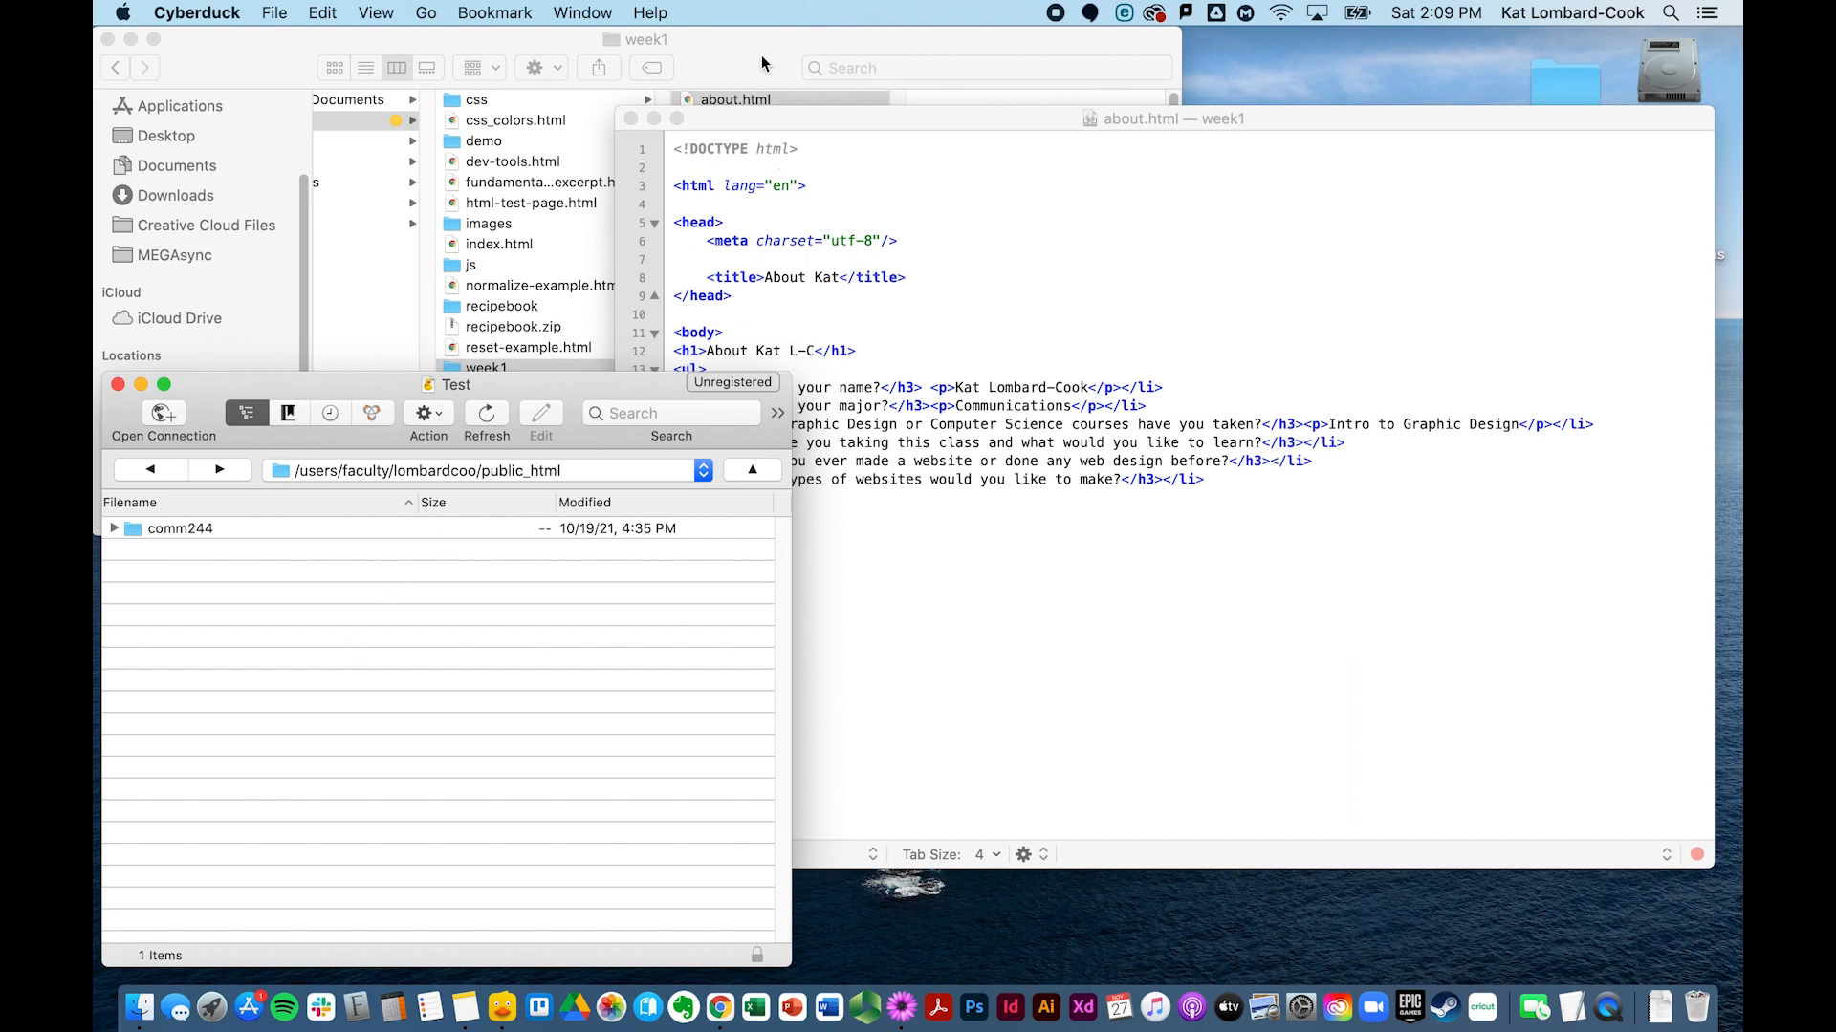
double_click(180, 531)
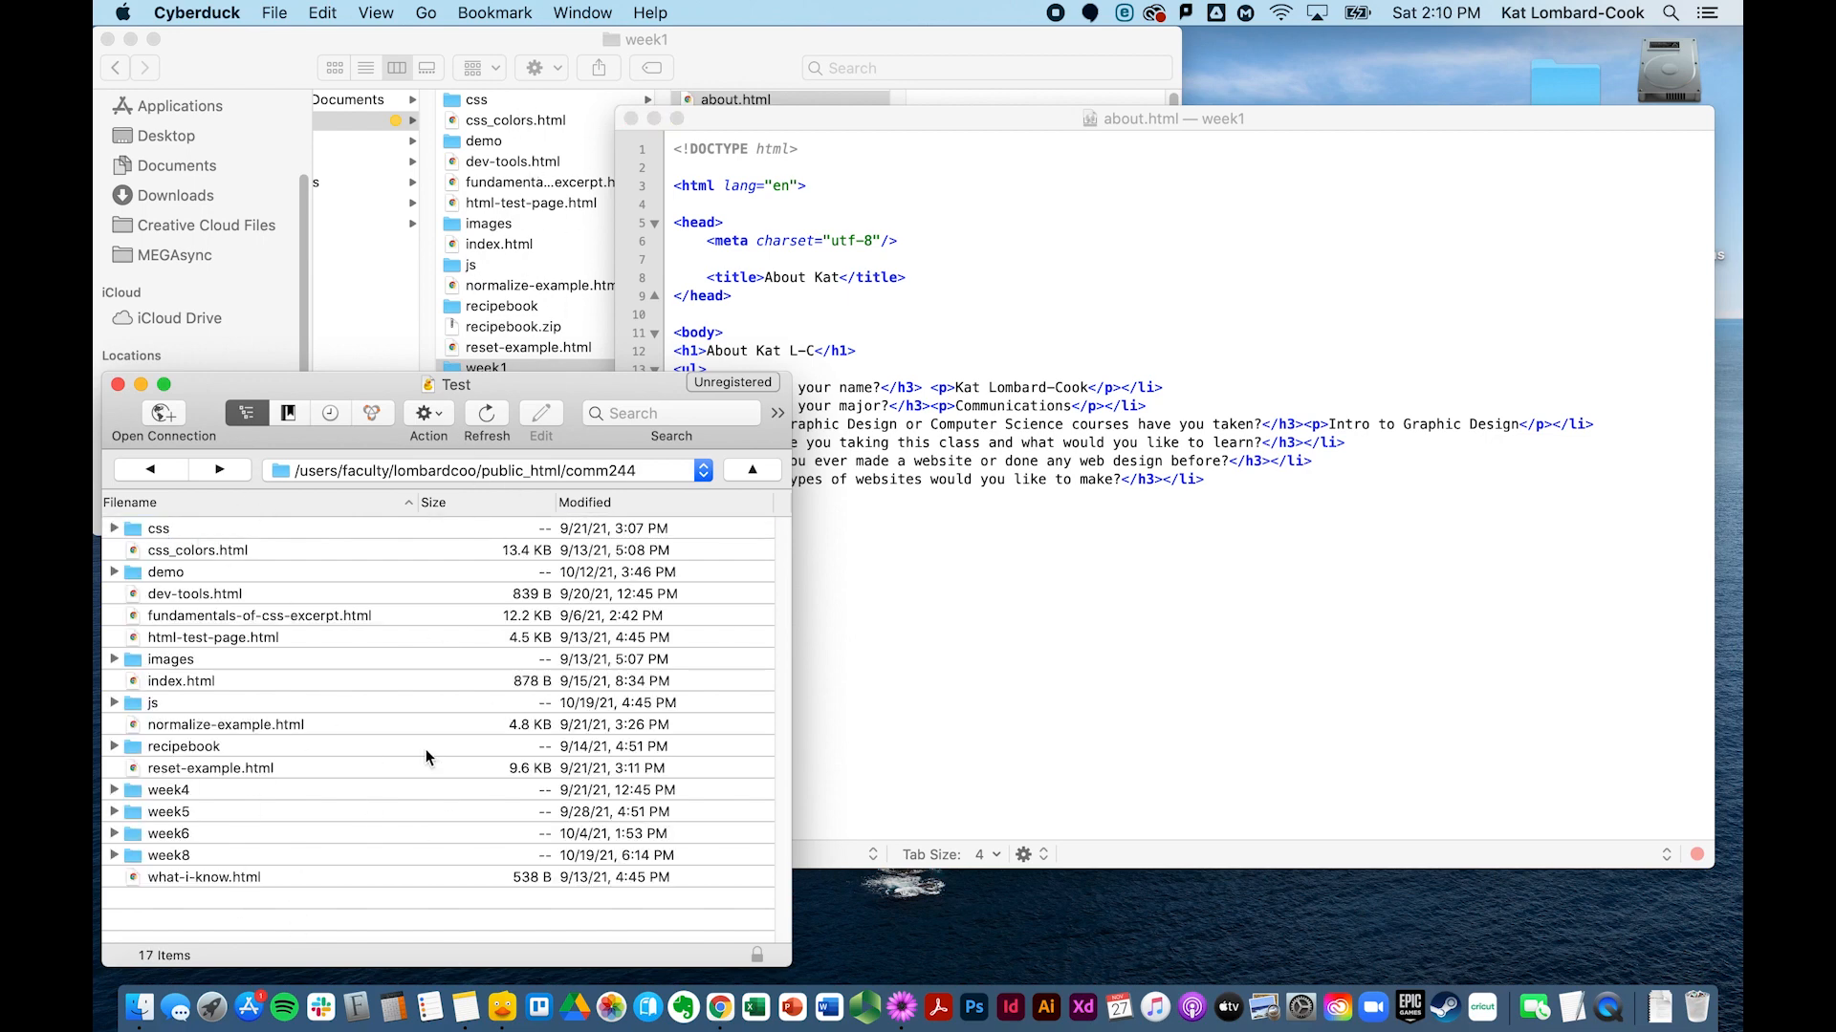
Step: Close the about.html editor and arrange Finder's week1 window beside the Cyberduck comm244 listing
left_click(727, 132)
left_click(630, 118)
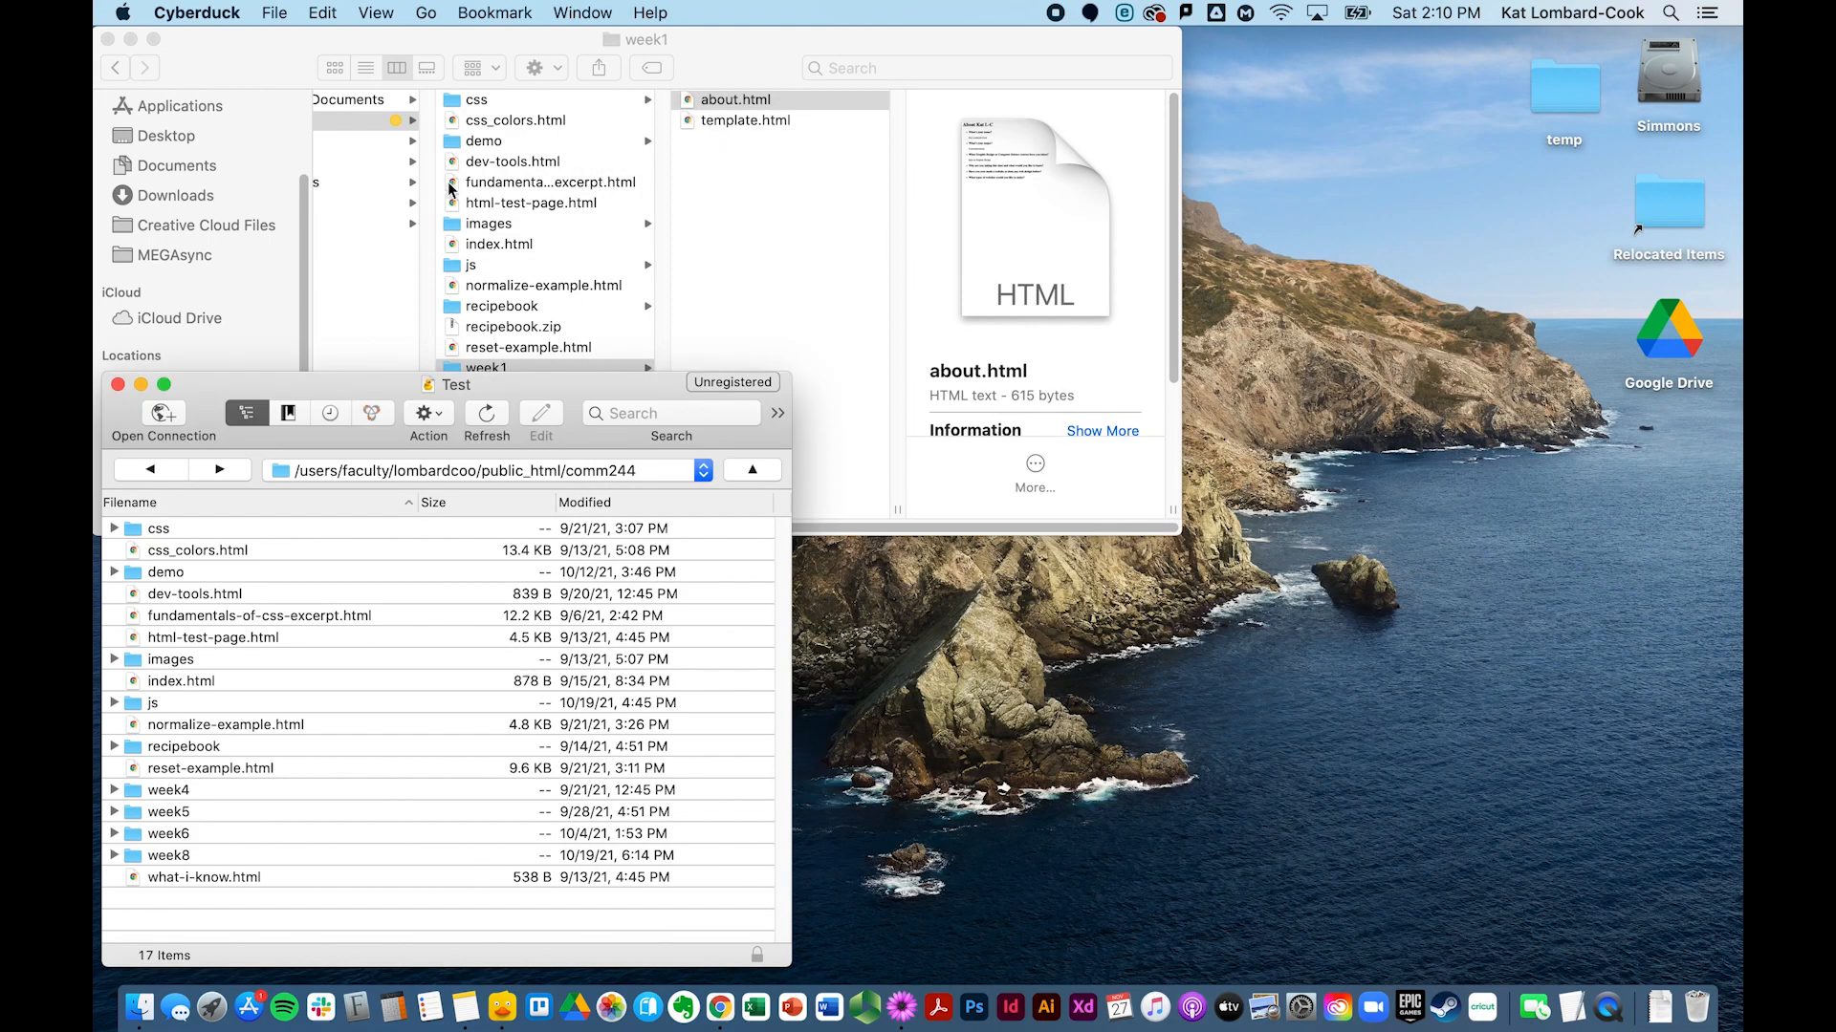
left_click_drag(711, 46, 1249, 46)
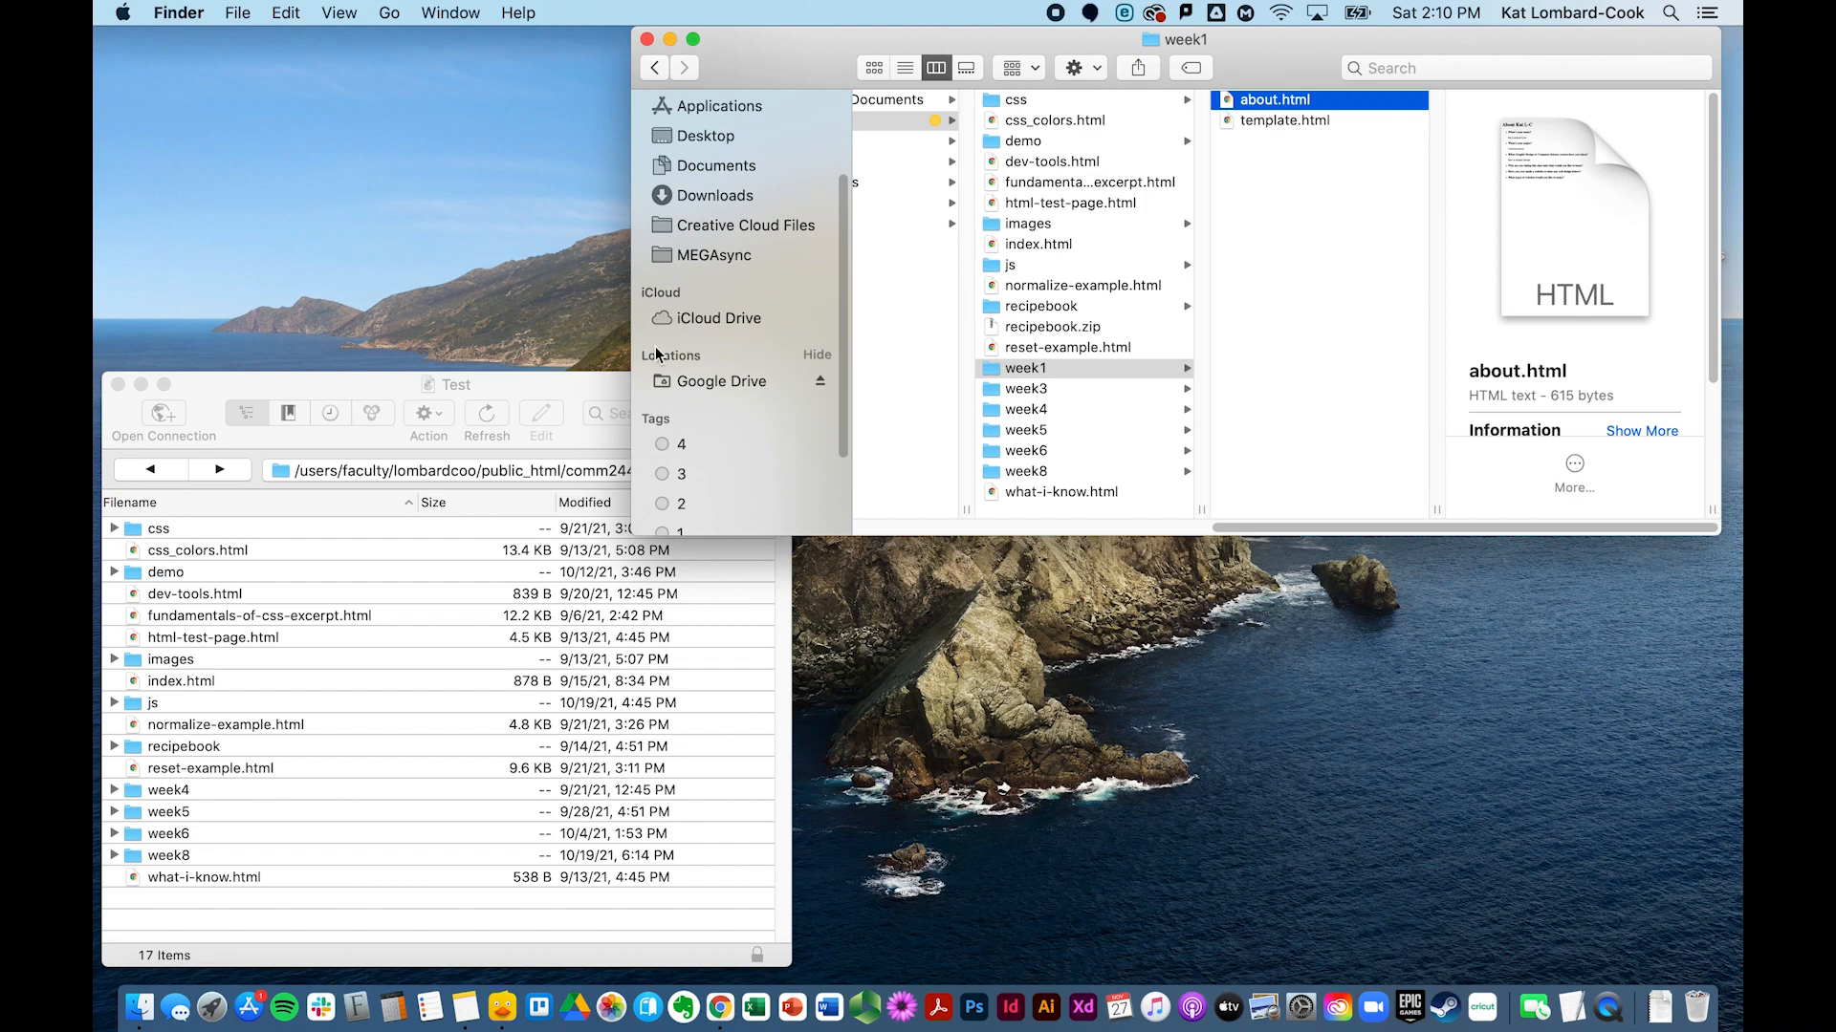
left_click(536, 377)
left_click_drag(536, 377, 698, 31)
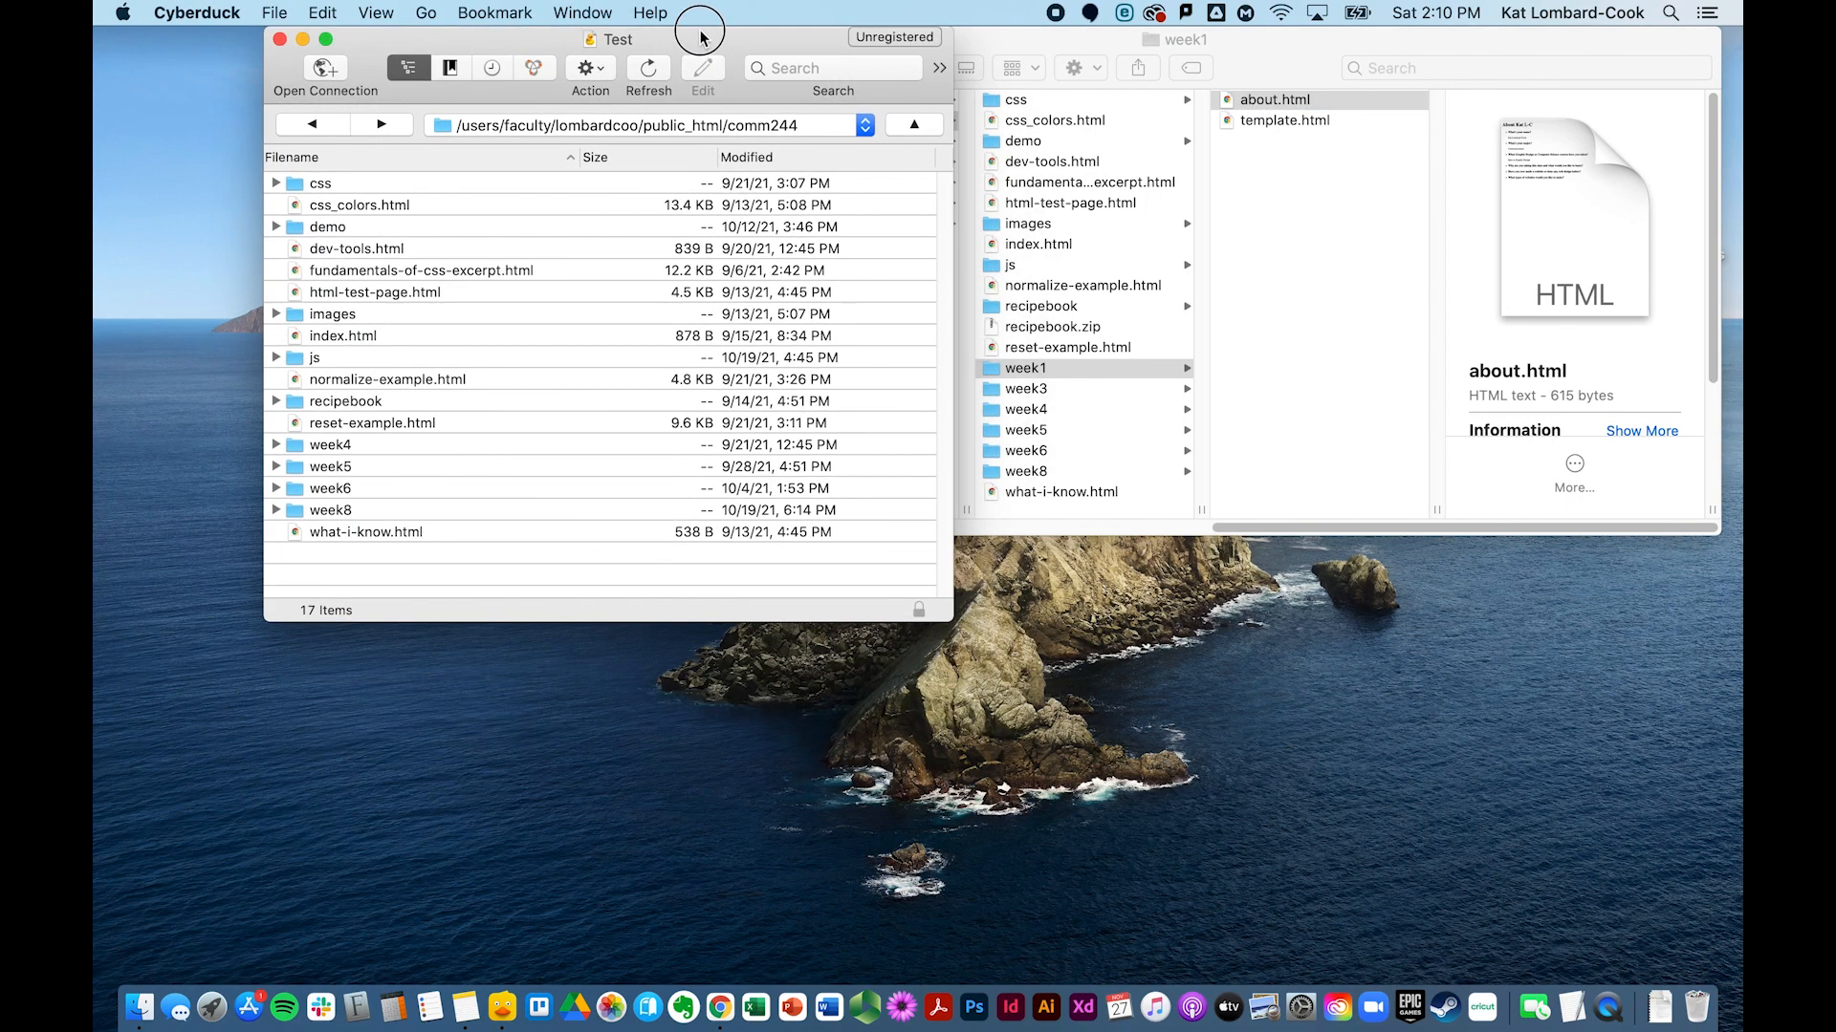
left_click_drag(991, 41, 988, 113)
left_click(773, 43)
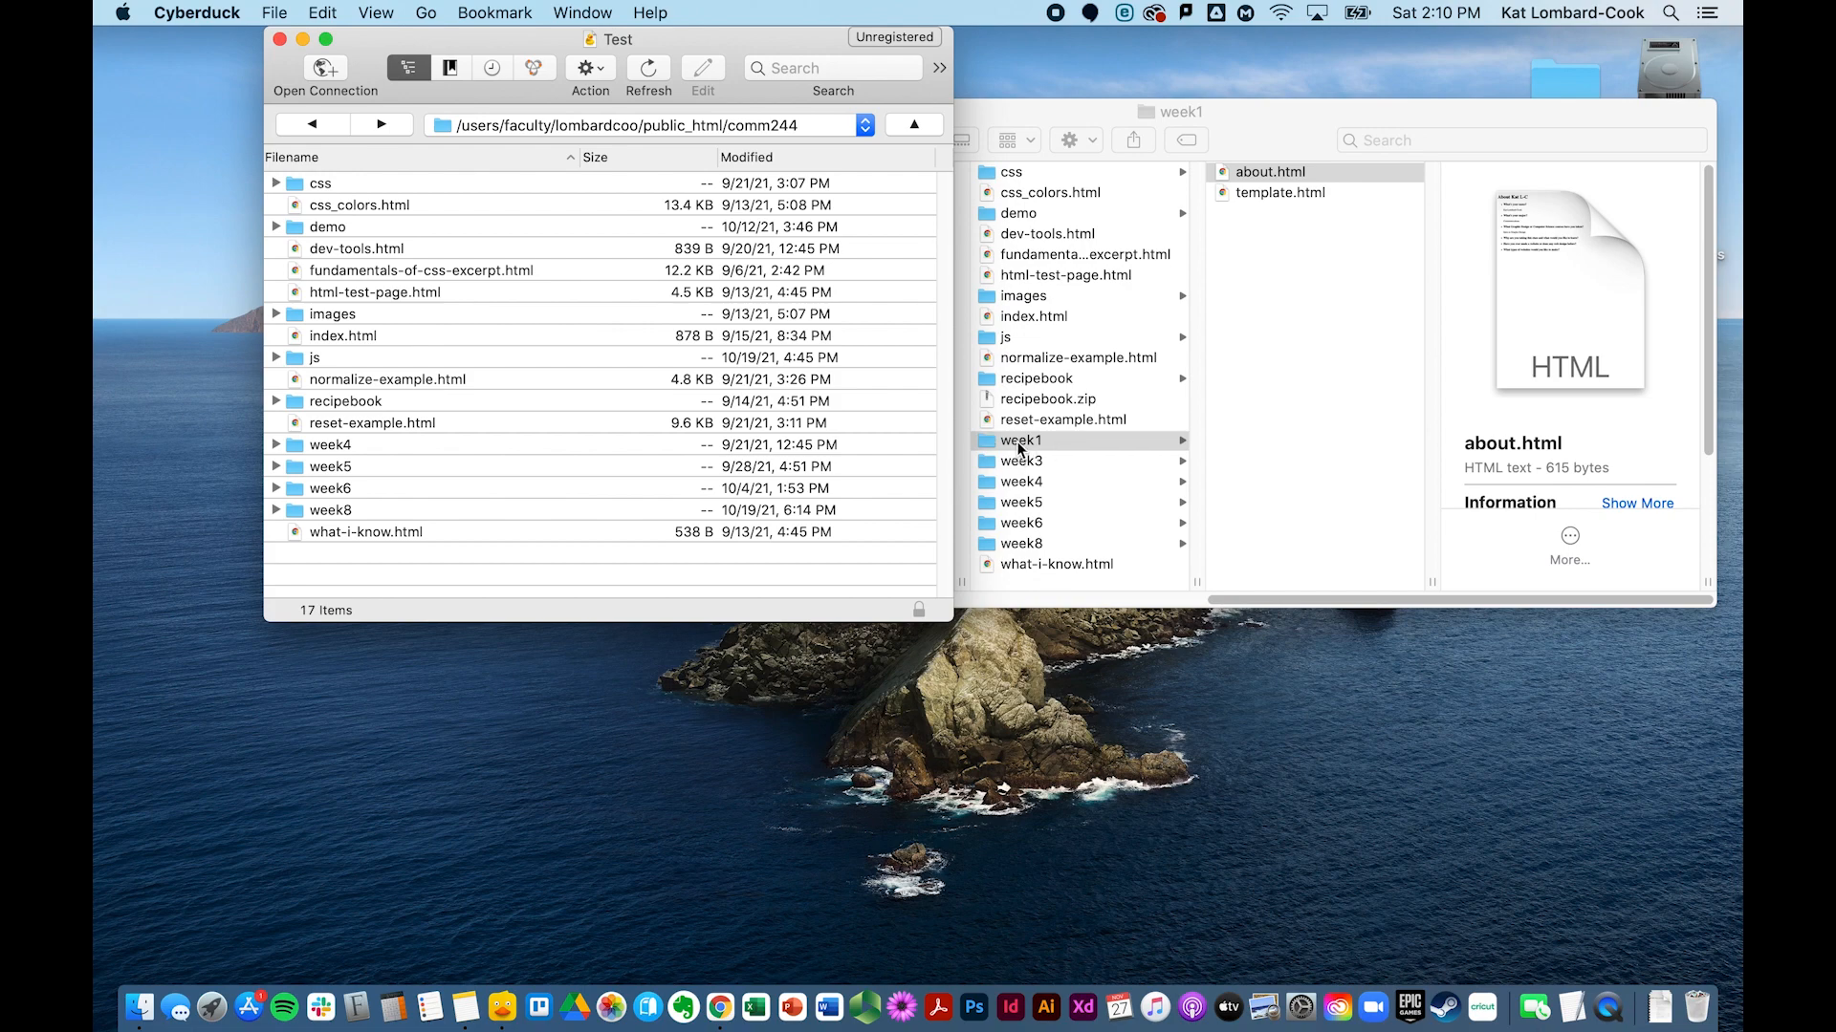
Step: Drag week1 into comm244 and verify it holds about.html and template.html before returning
left_click_drag(1019, 447, 708, 578)
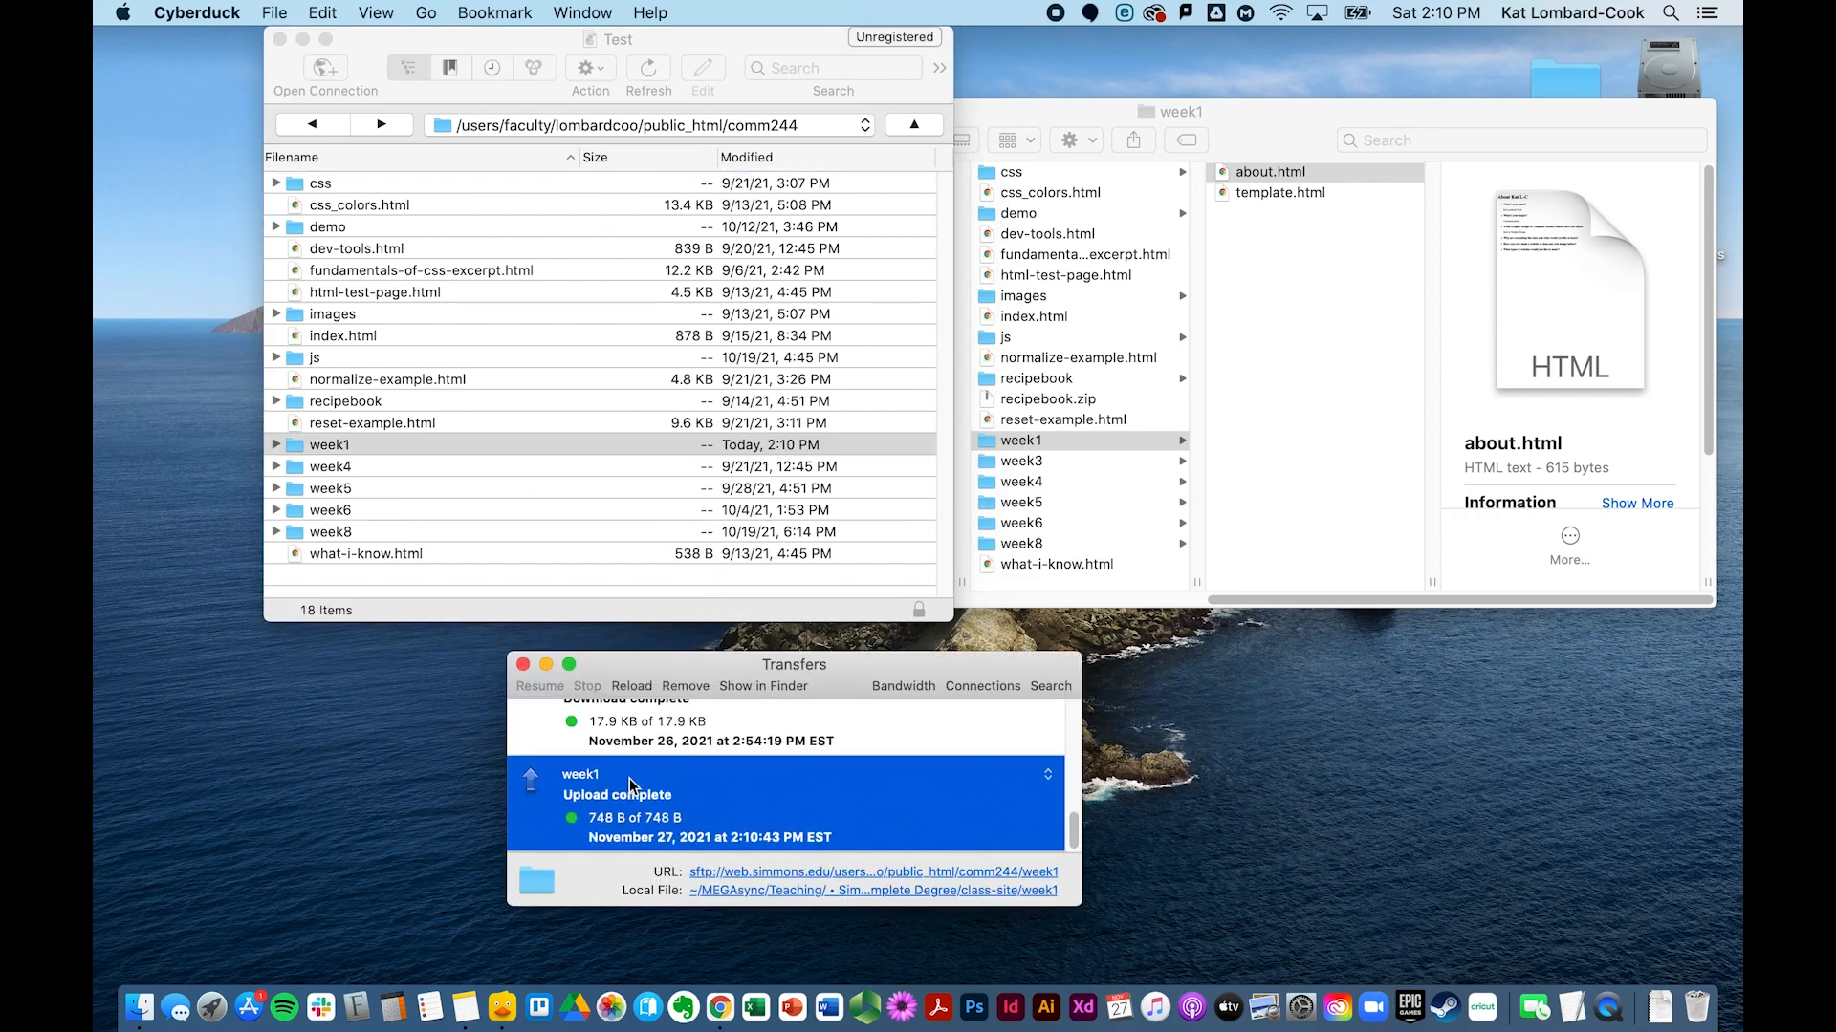
double_click(290, 443)
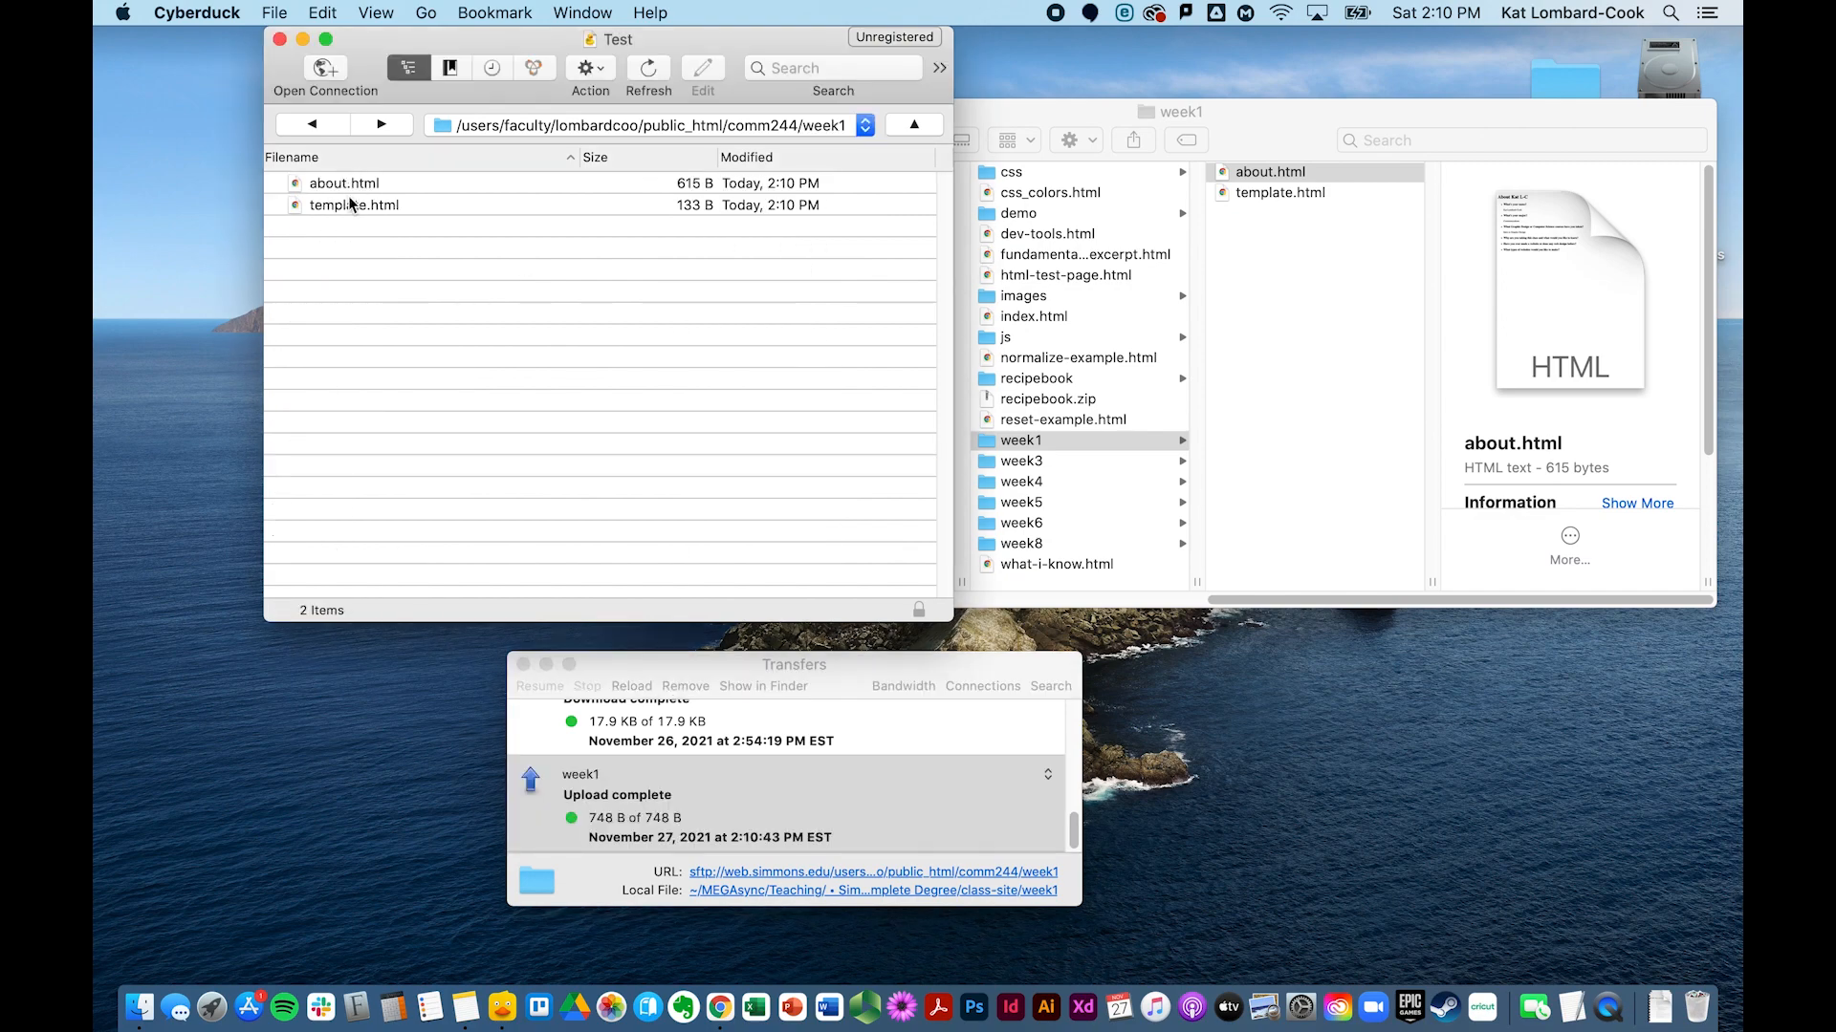
left_click(319, 125)
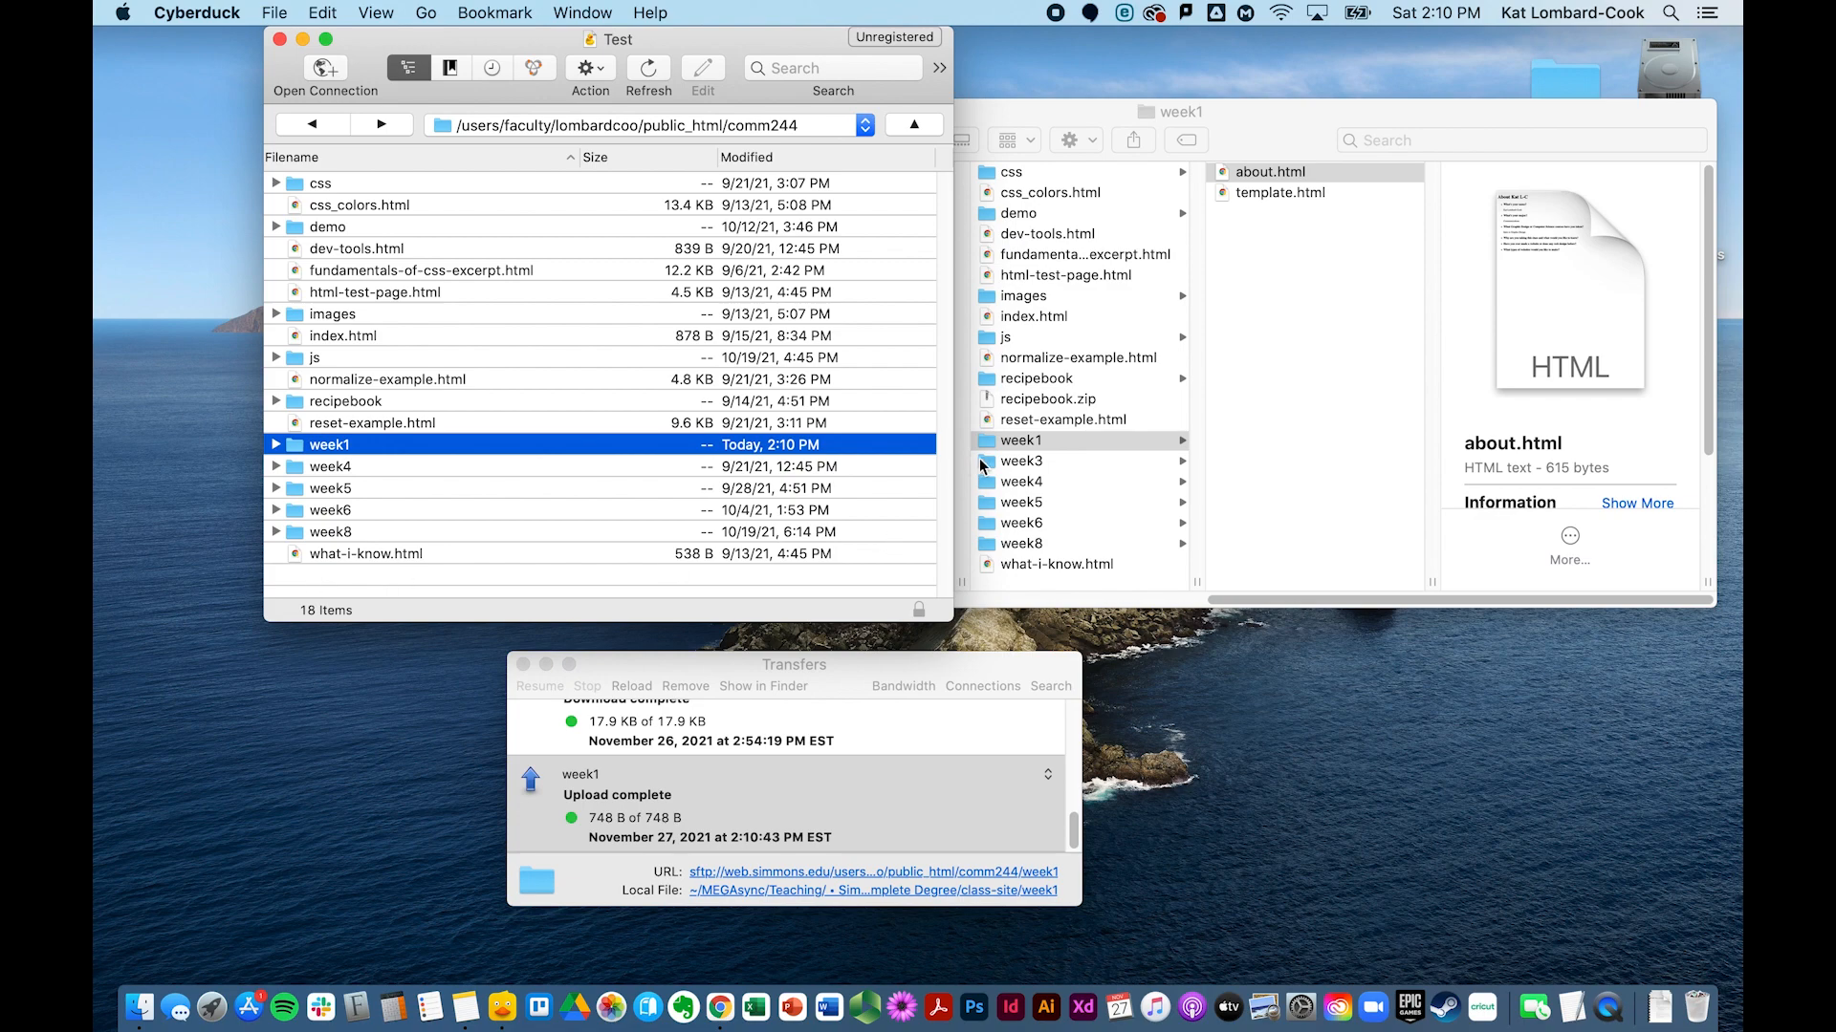
left_click(389, 566)
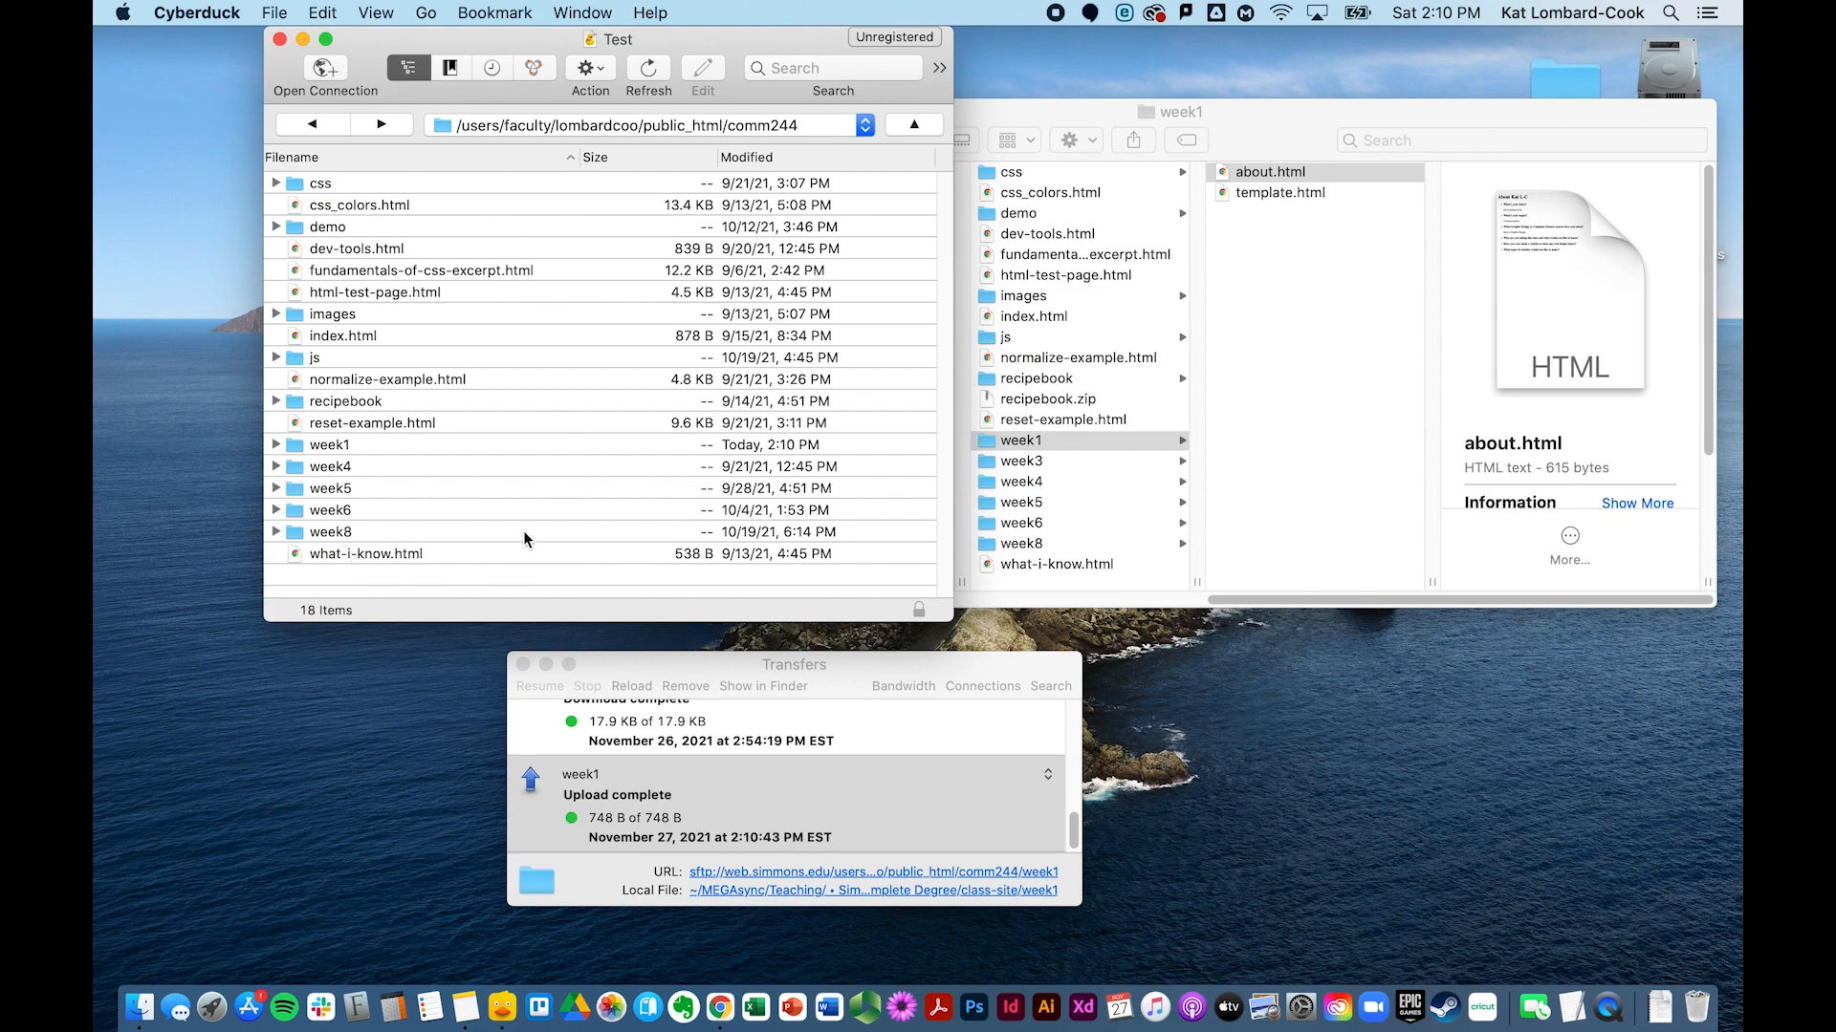
Step: Create a folder named week3 in comm244 via File > New Folder and open it
left_click(277, 12)
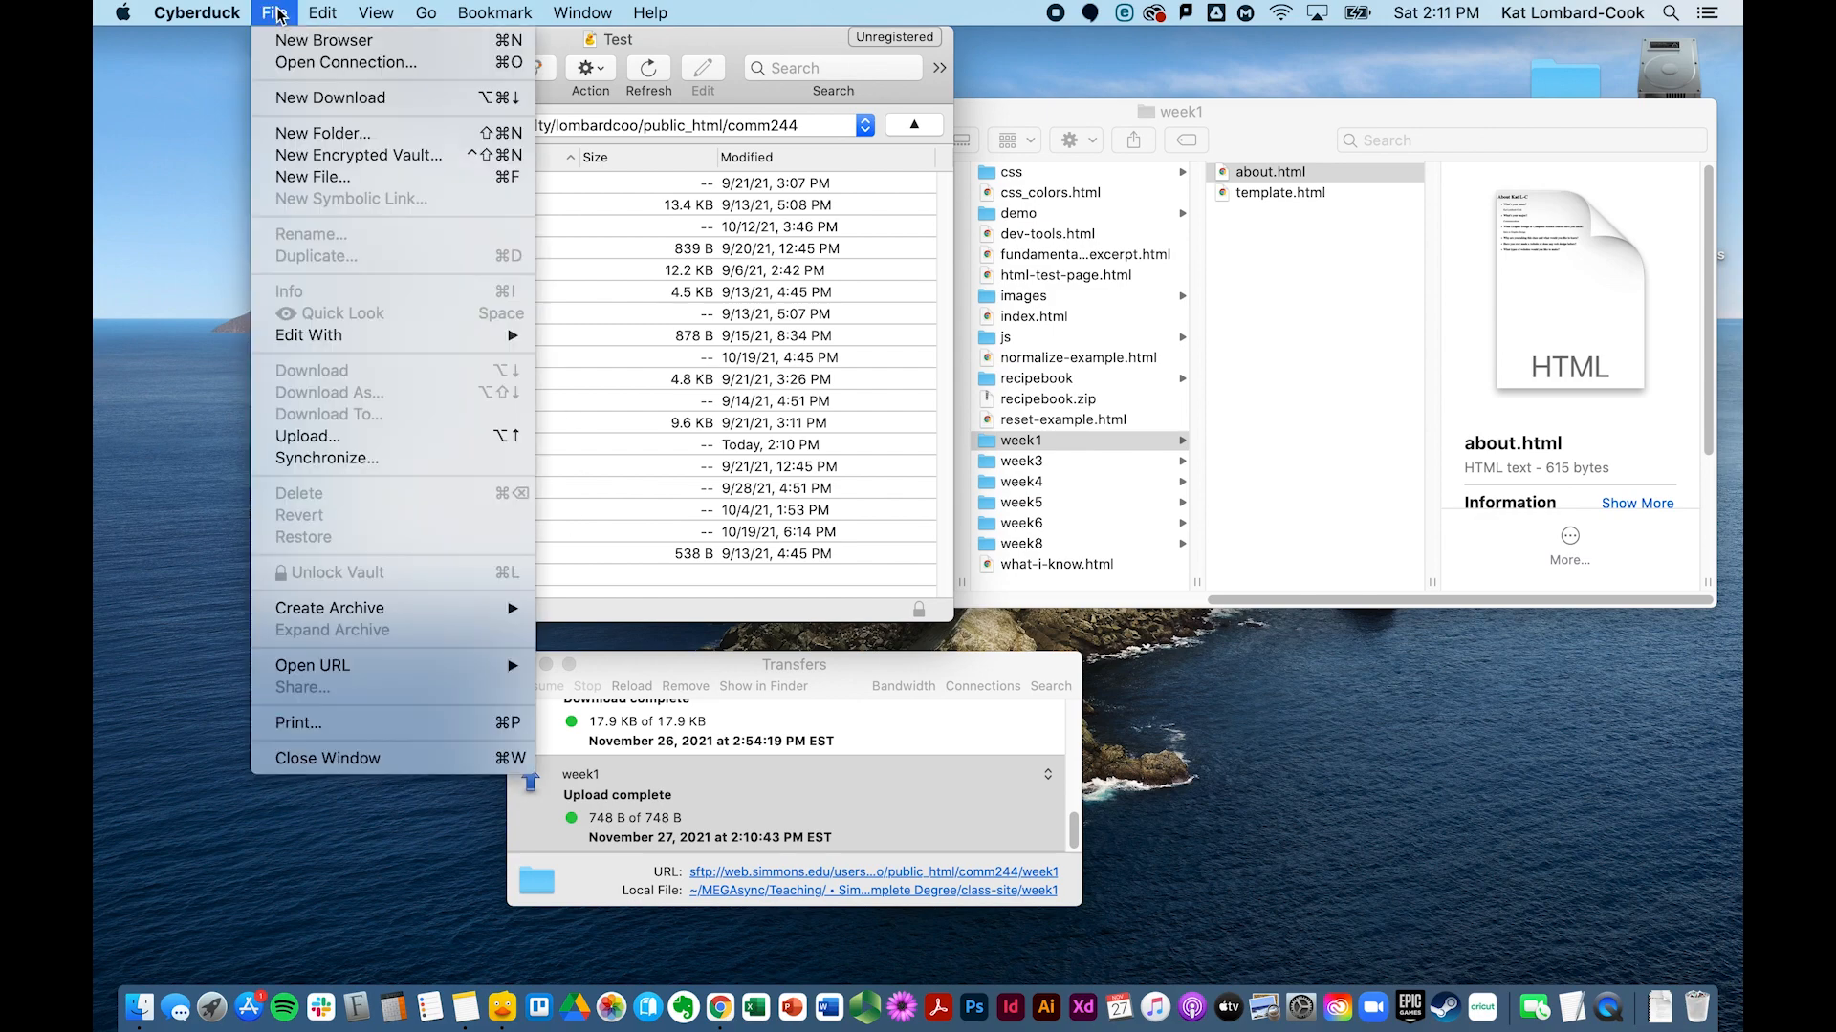
left_click(342, 15)
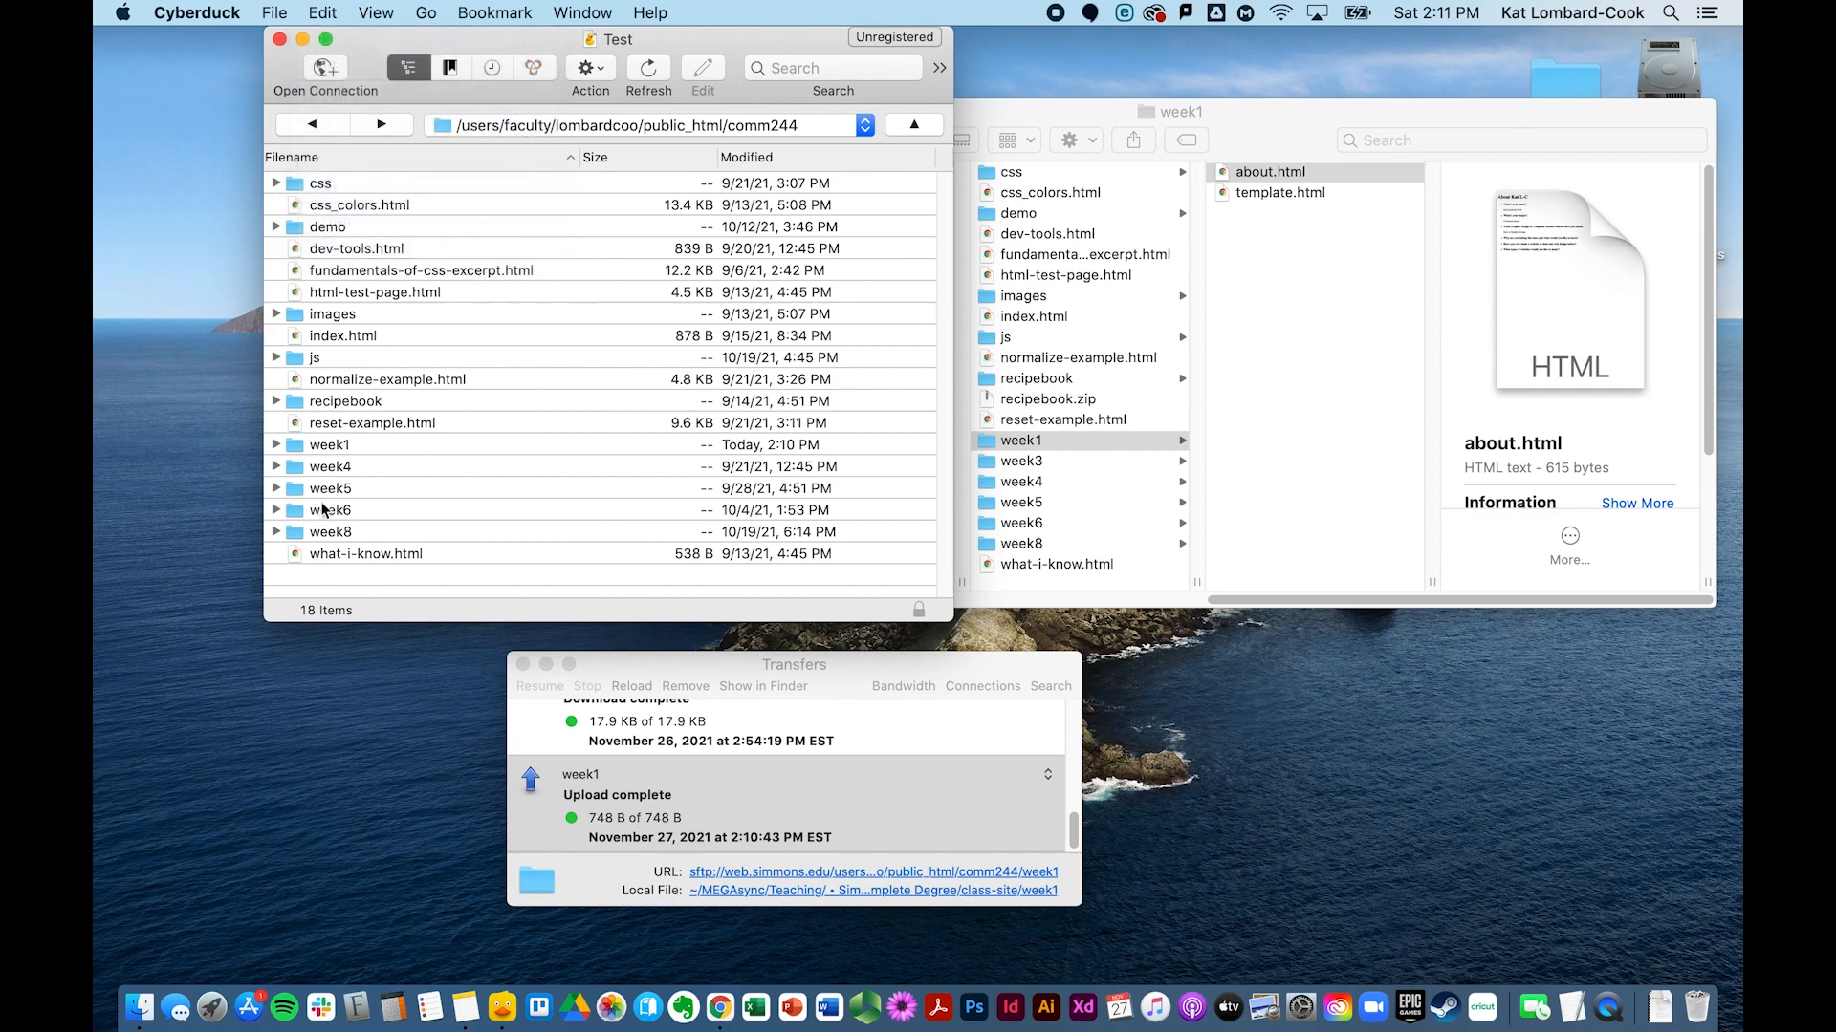
right_click(342, 585)
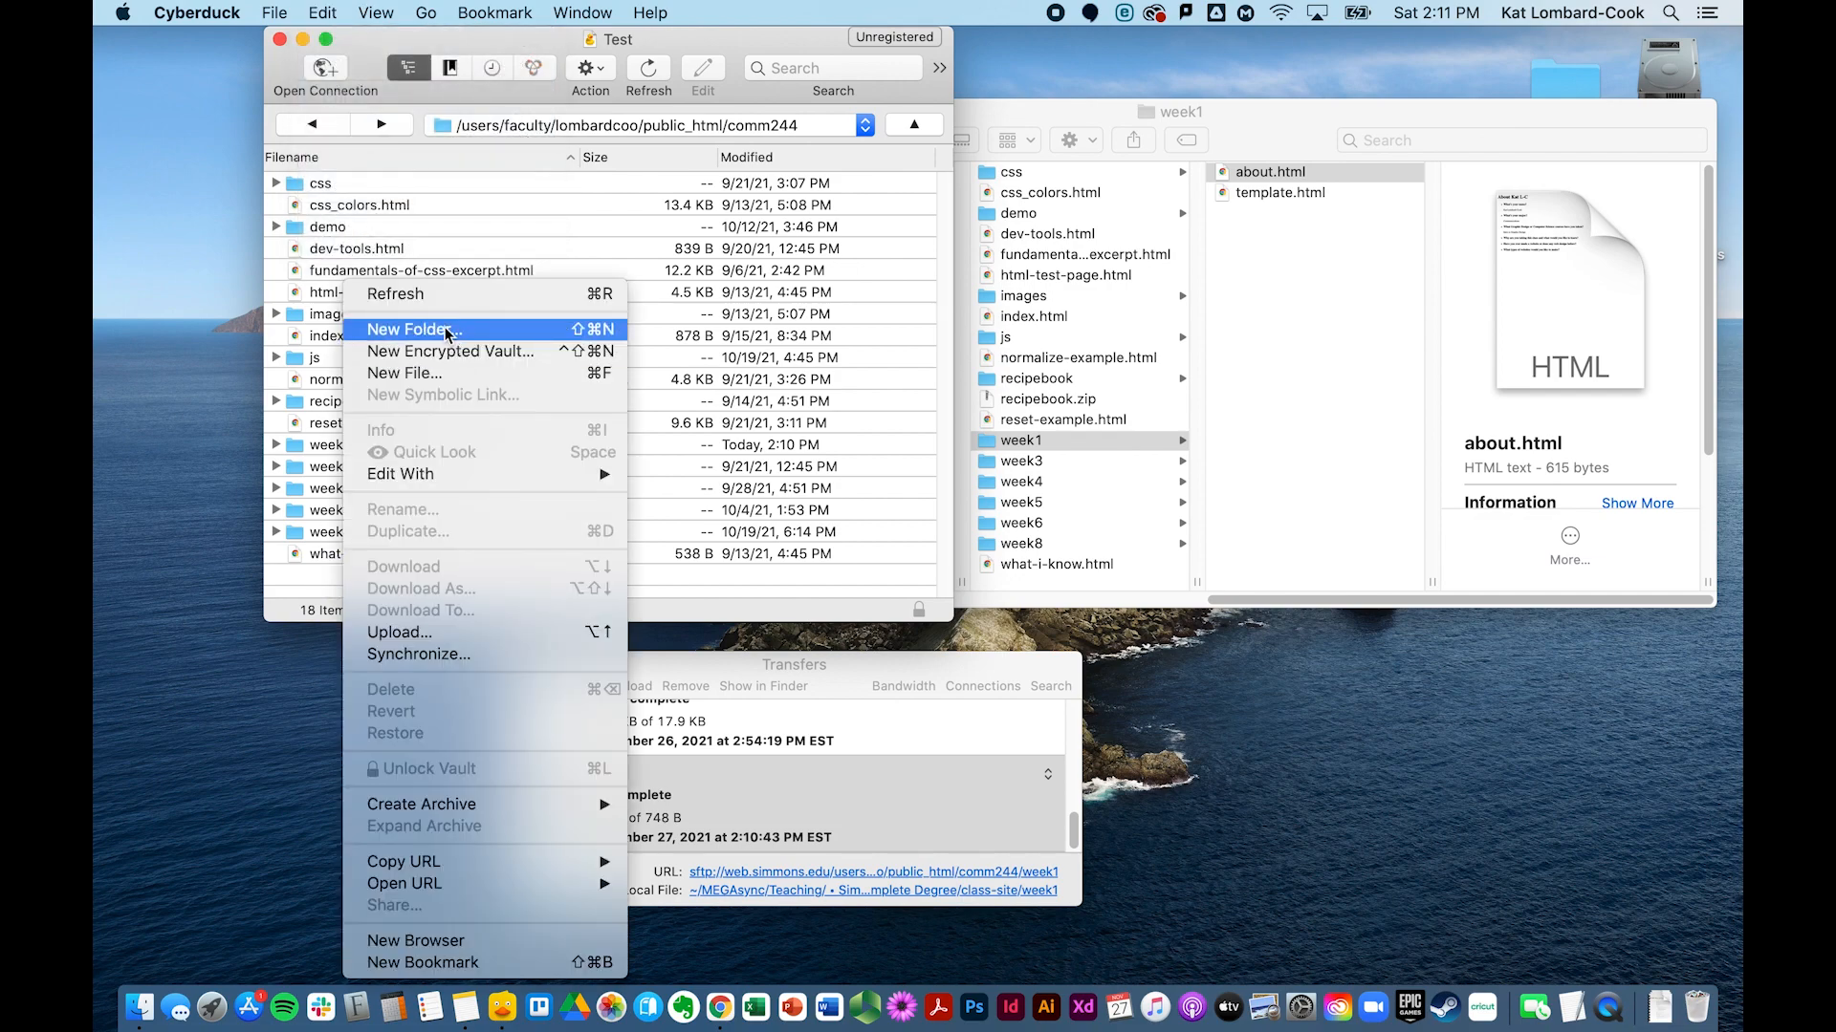
left_click(287, 12)
left_click(280, 13)
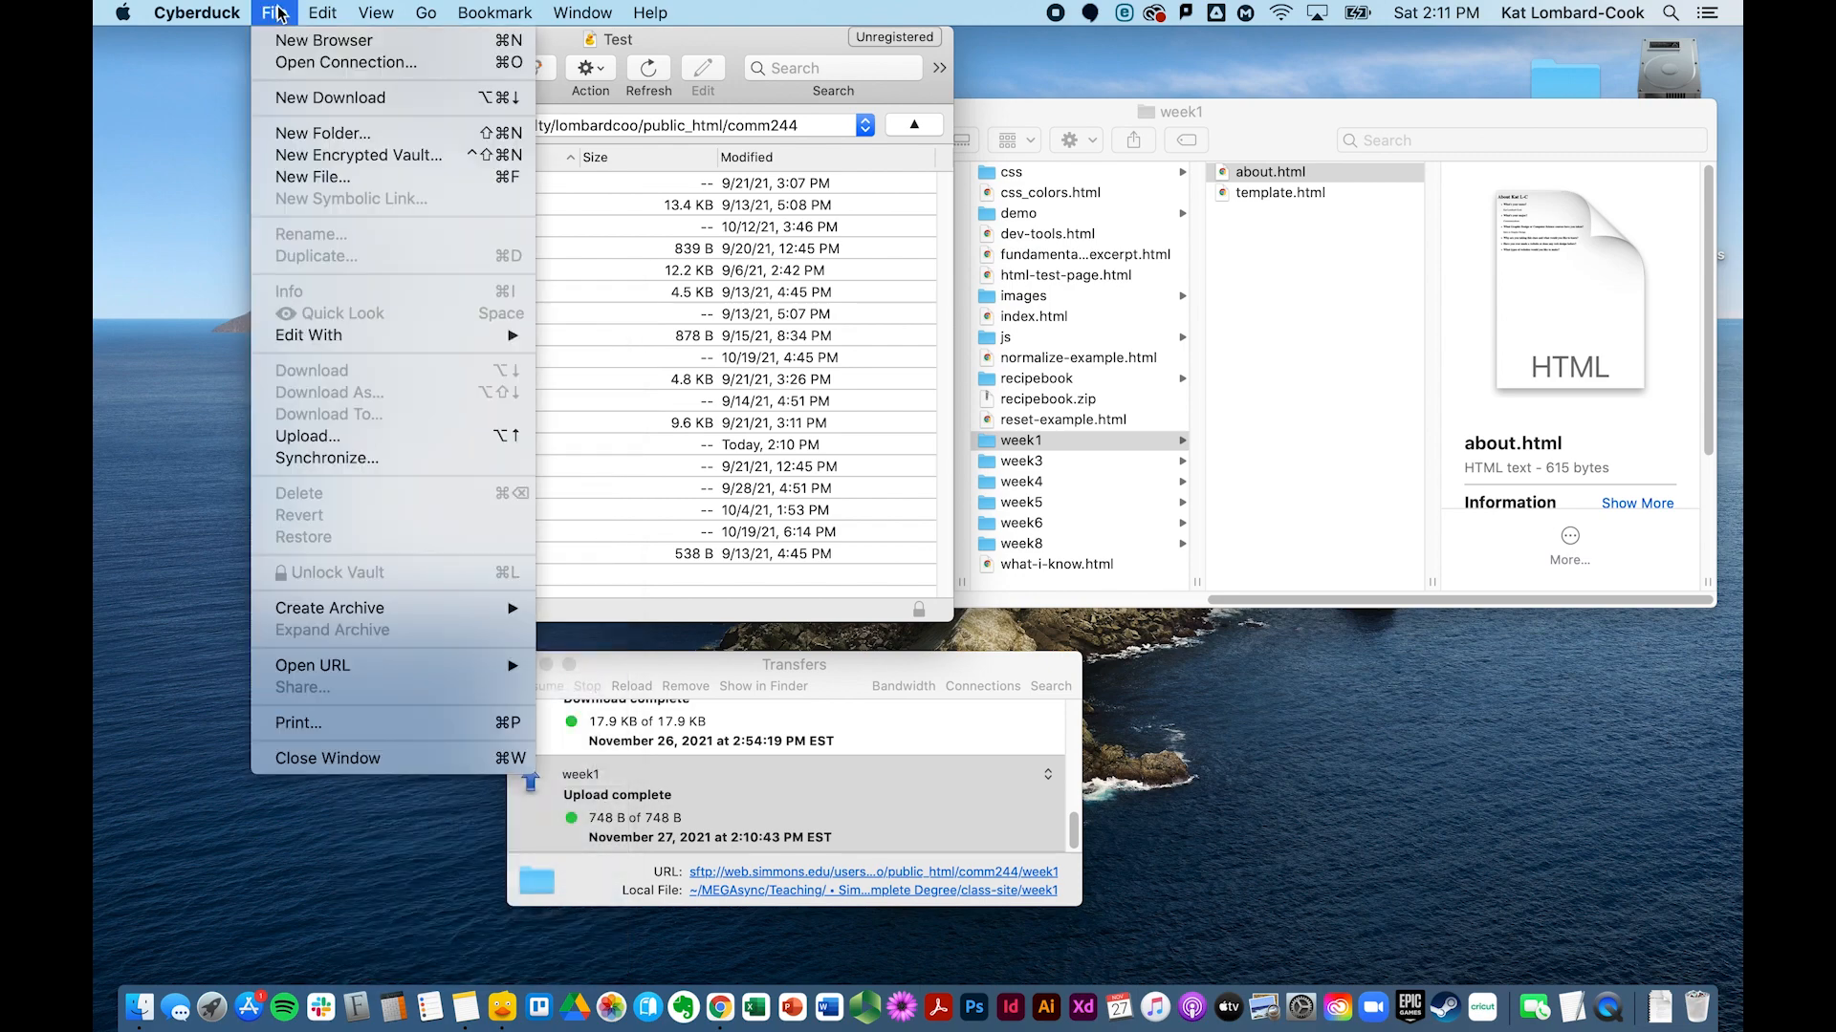
left_click(329, 136)
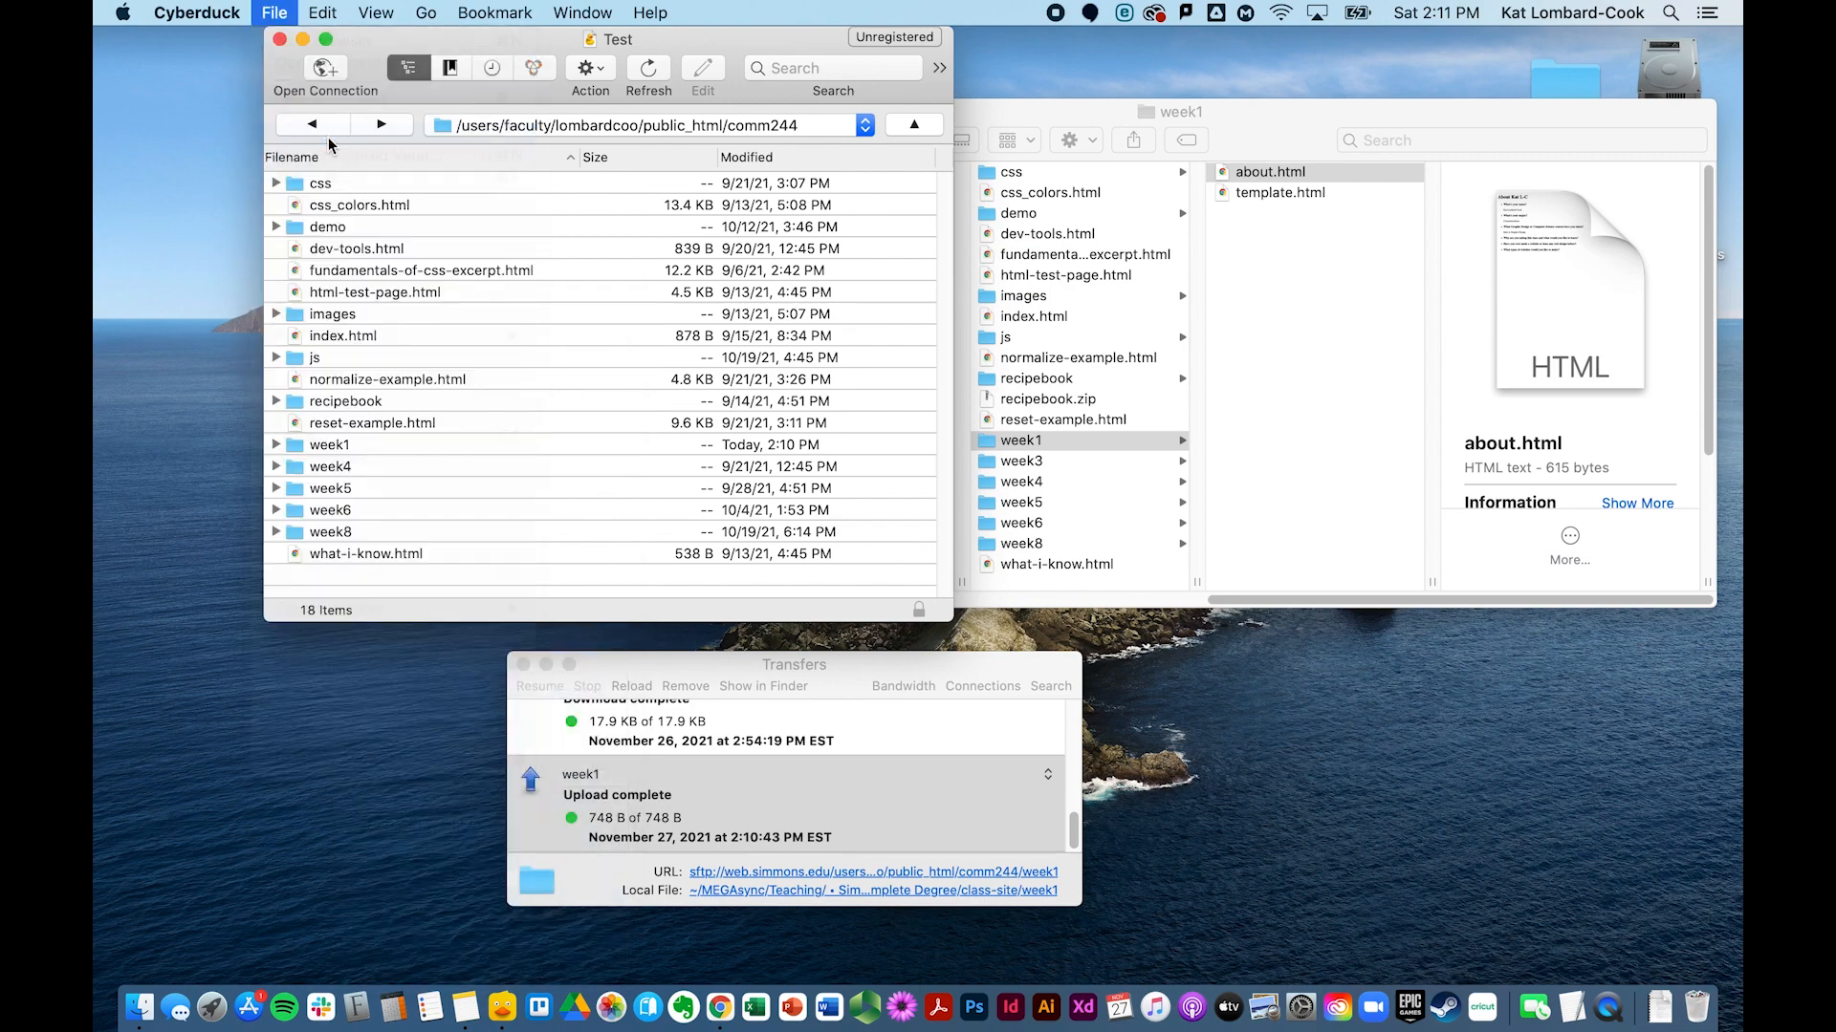
type("week3")
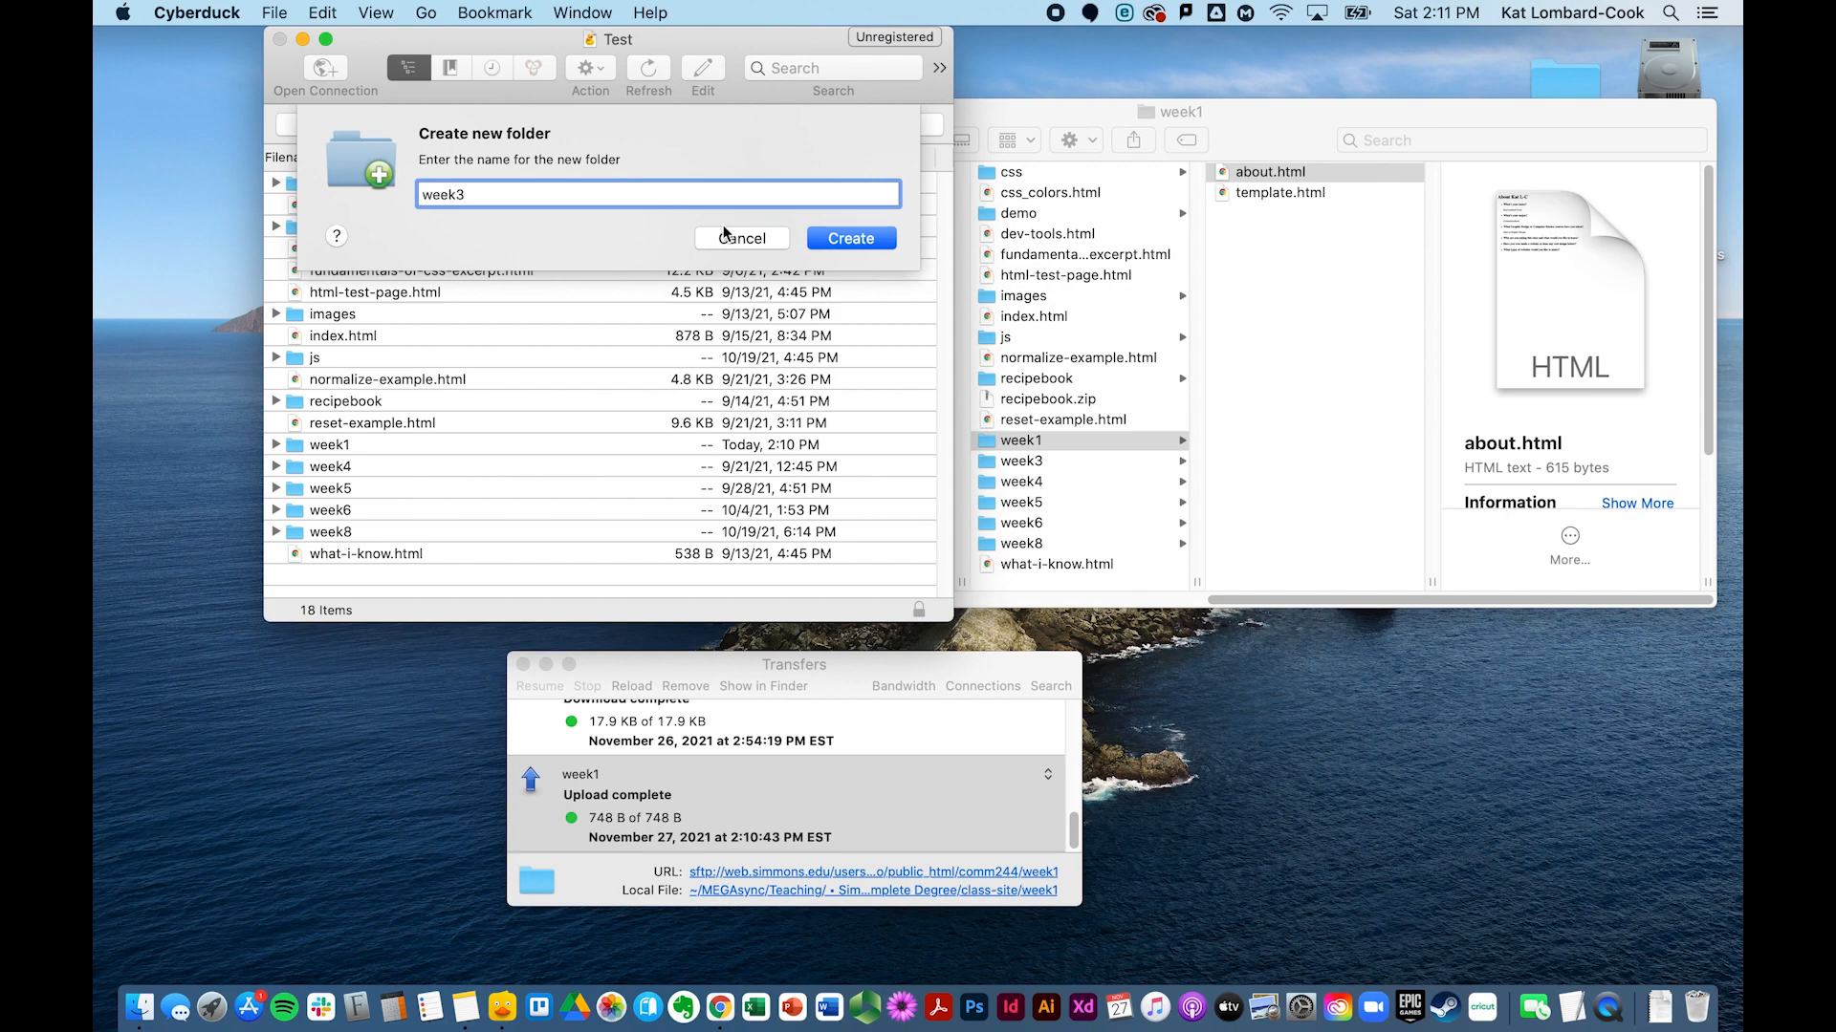
left_click(829, 241)
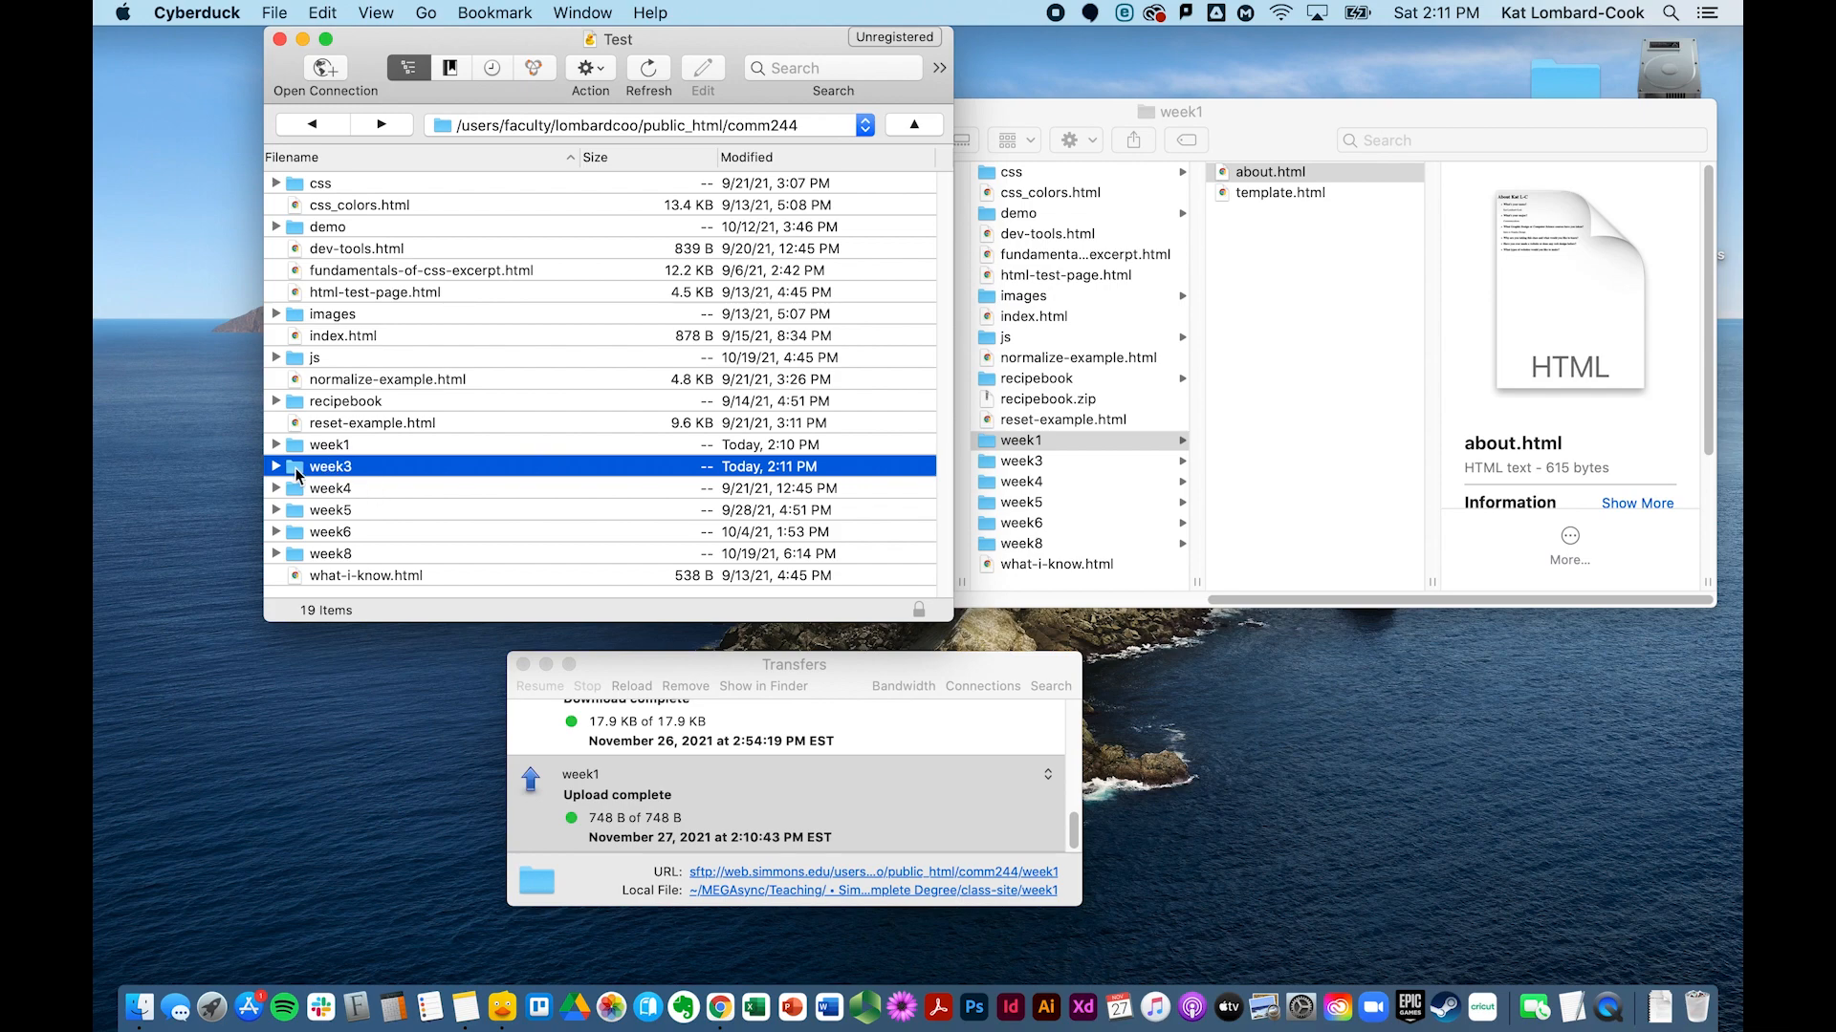
double_click(300, 468)
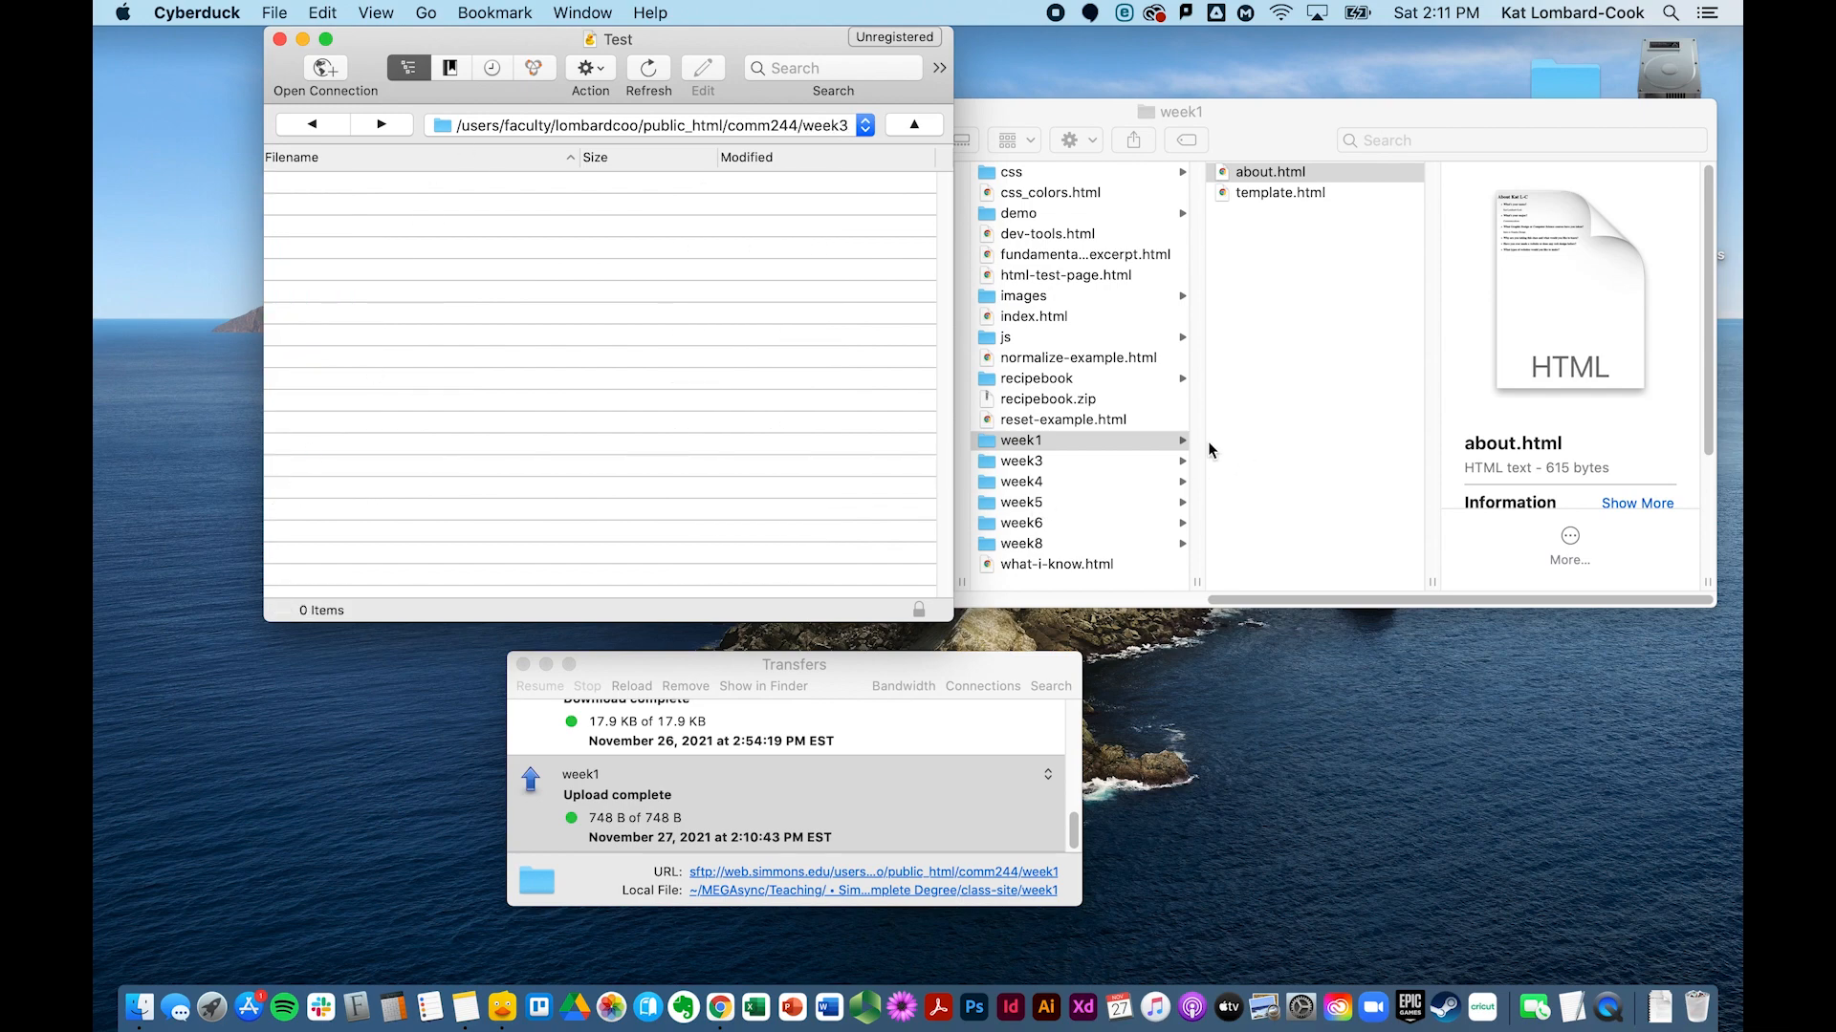
Step: Drag img_selector.gif from the local week3 folder into the server's week3 folder
left_click(1105, 447)
left_click(1071, 463)
left_click_drag(1279, 180, 444, 398)
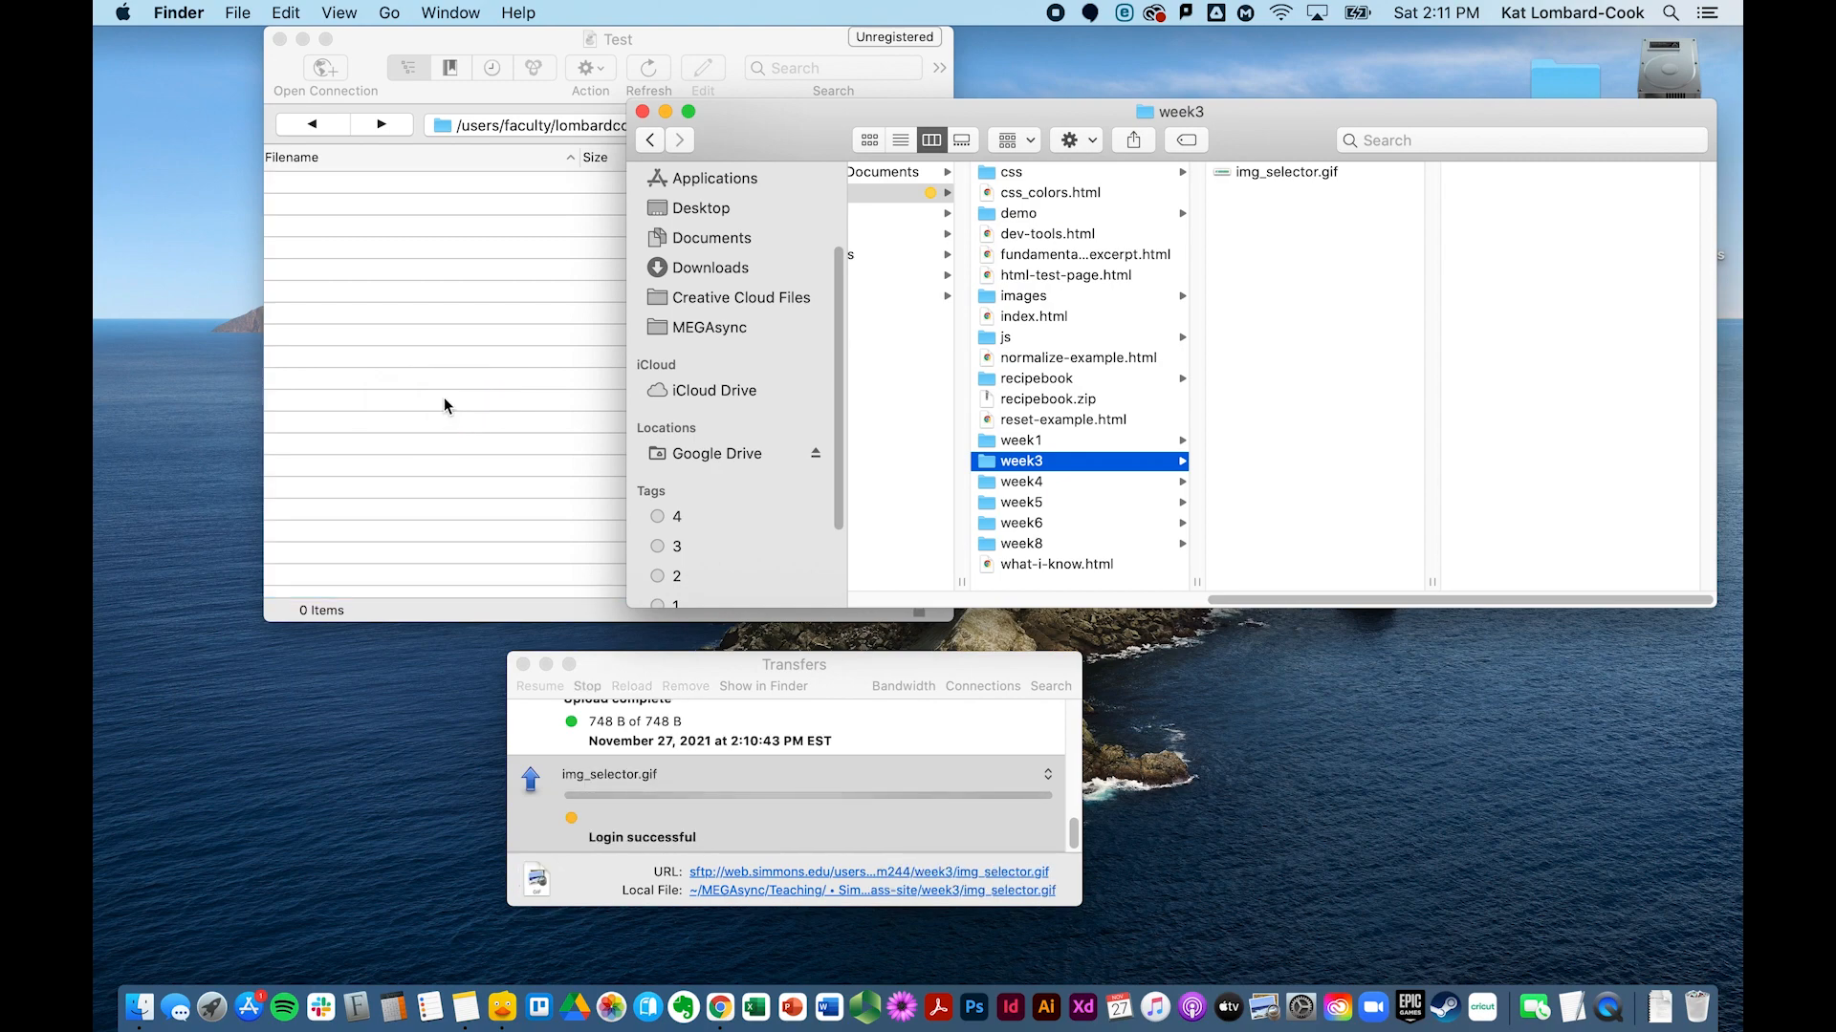
left_click(515, 405)
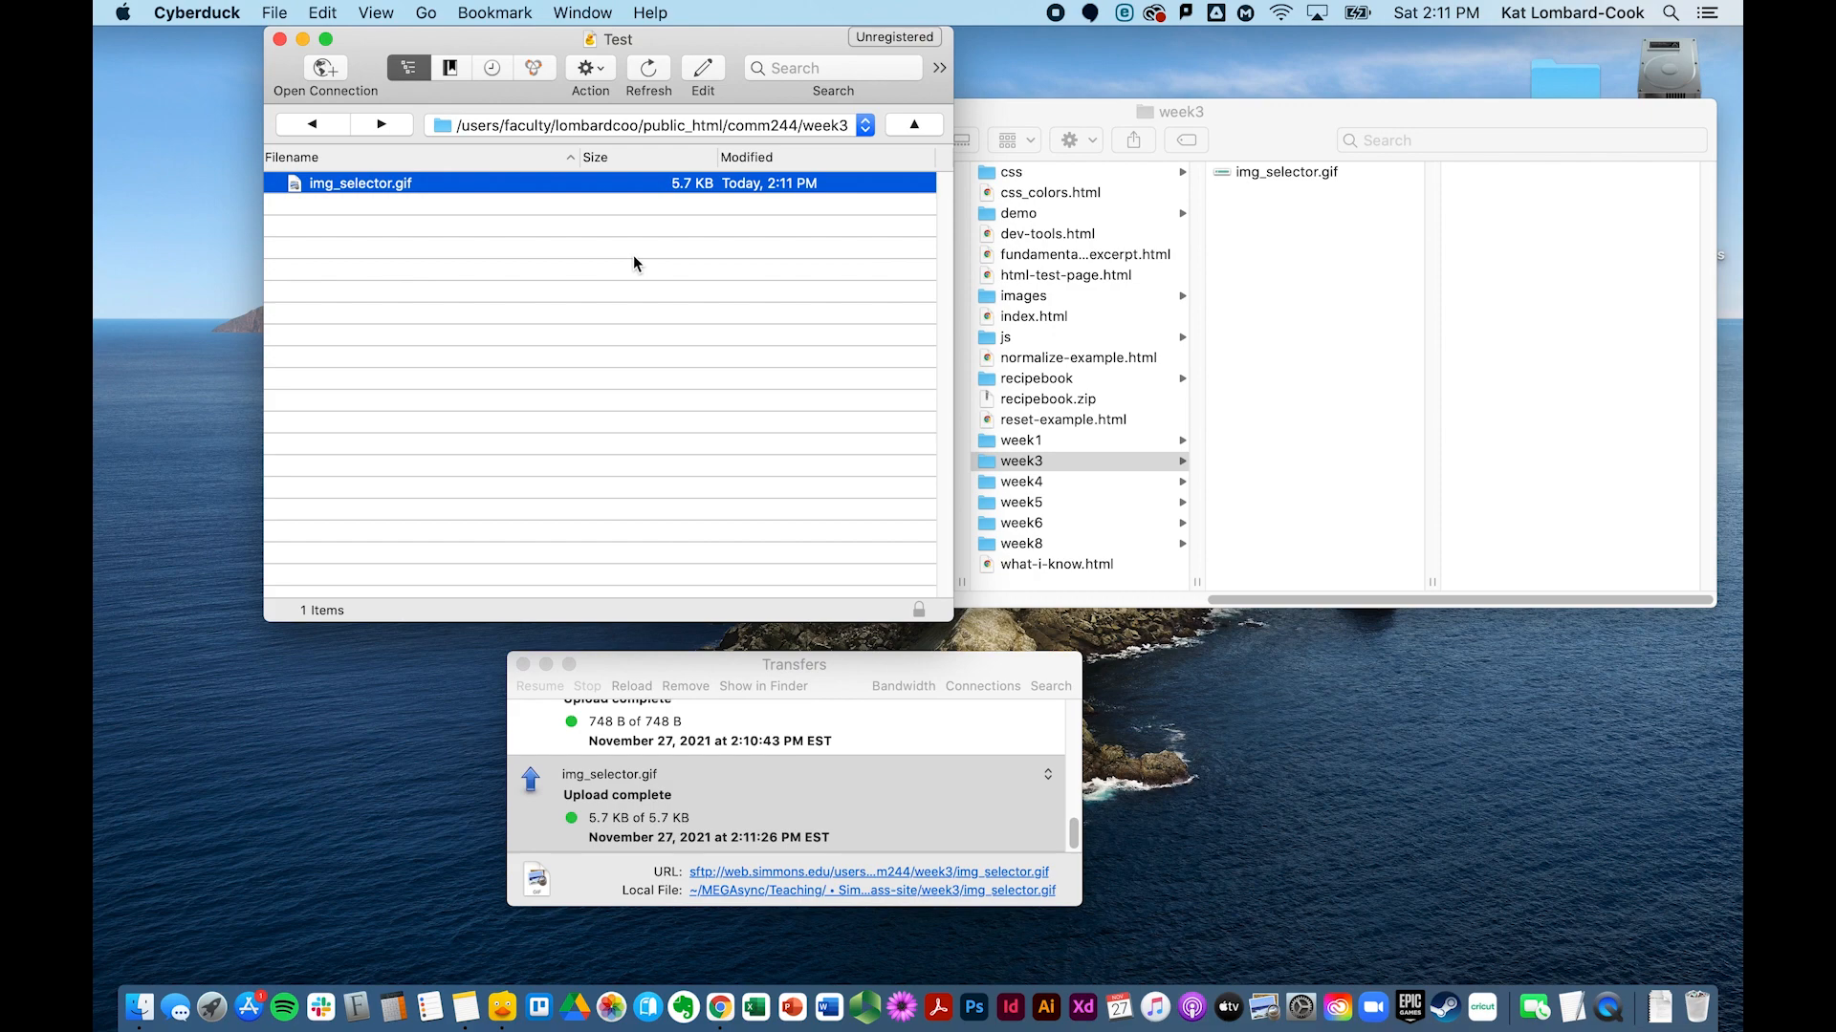
Step: Navigate up to the home folder, then forward through history back to the comm244 listing
left_click(915, 127)
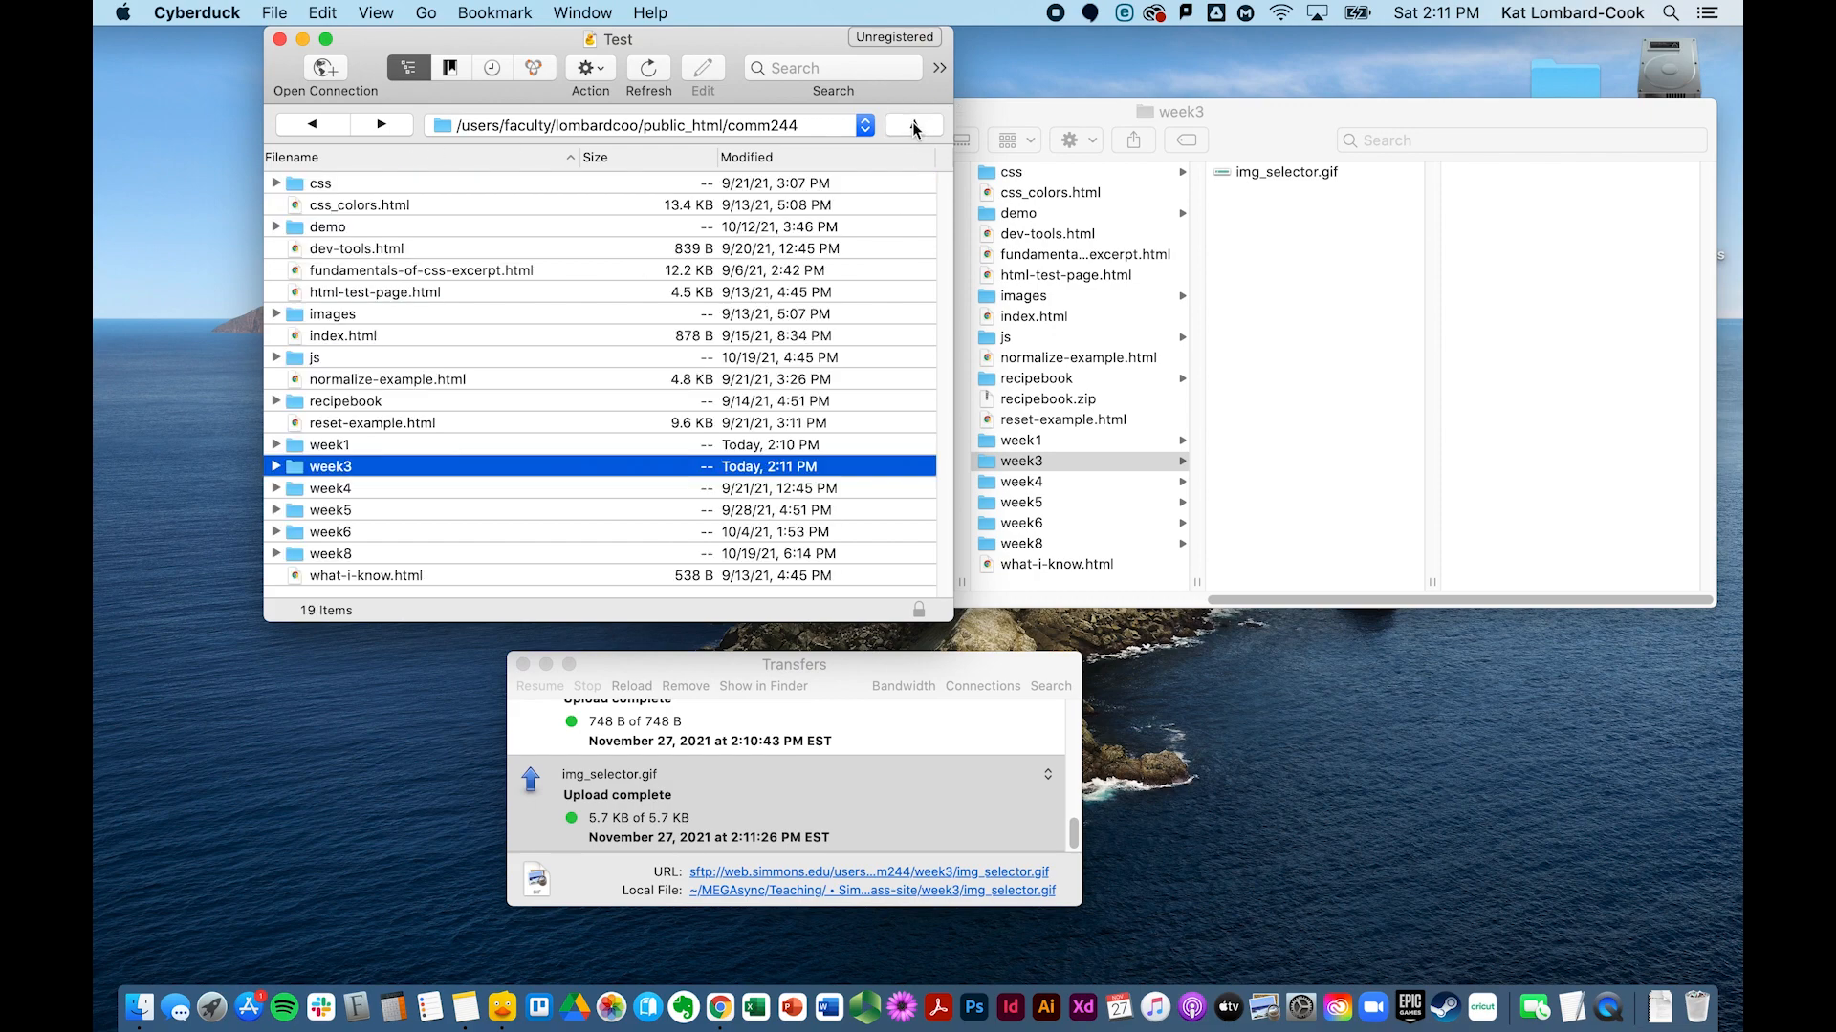
left_click(912, 128)
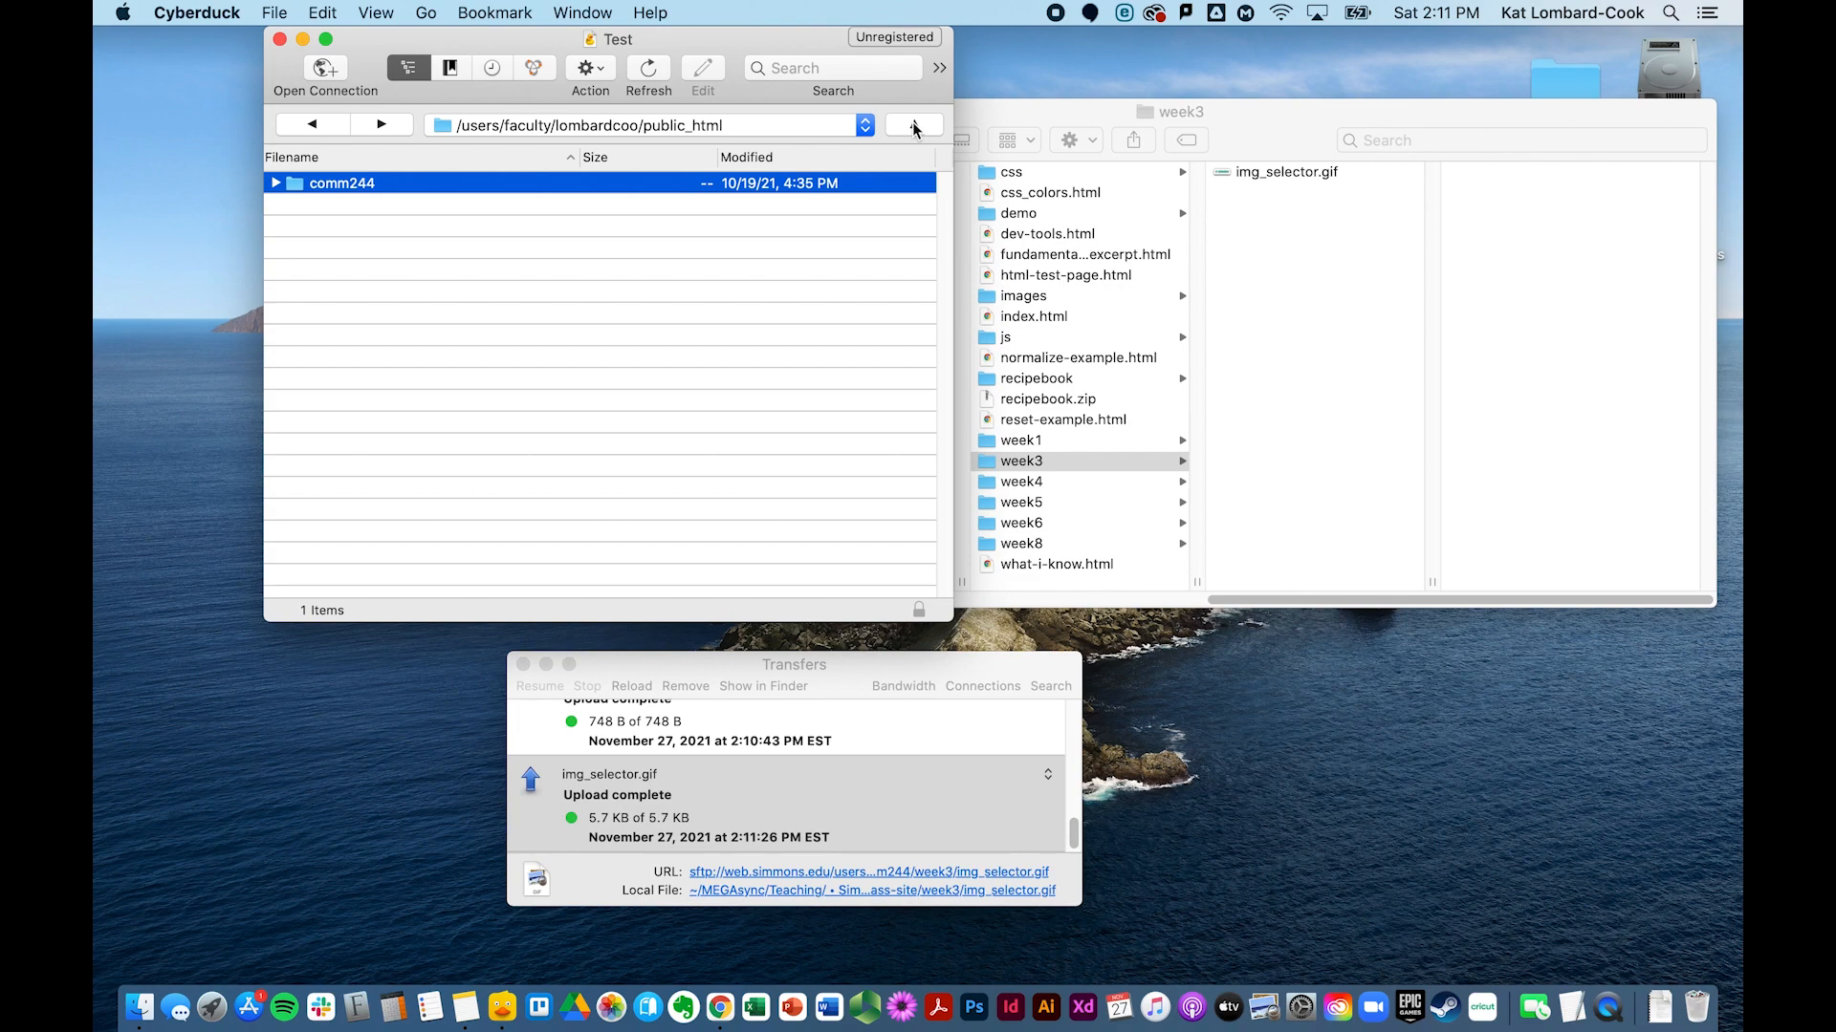
left_click(912, 124)
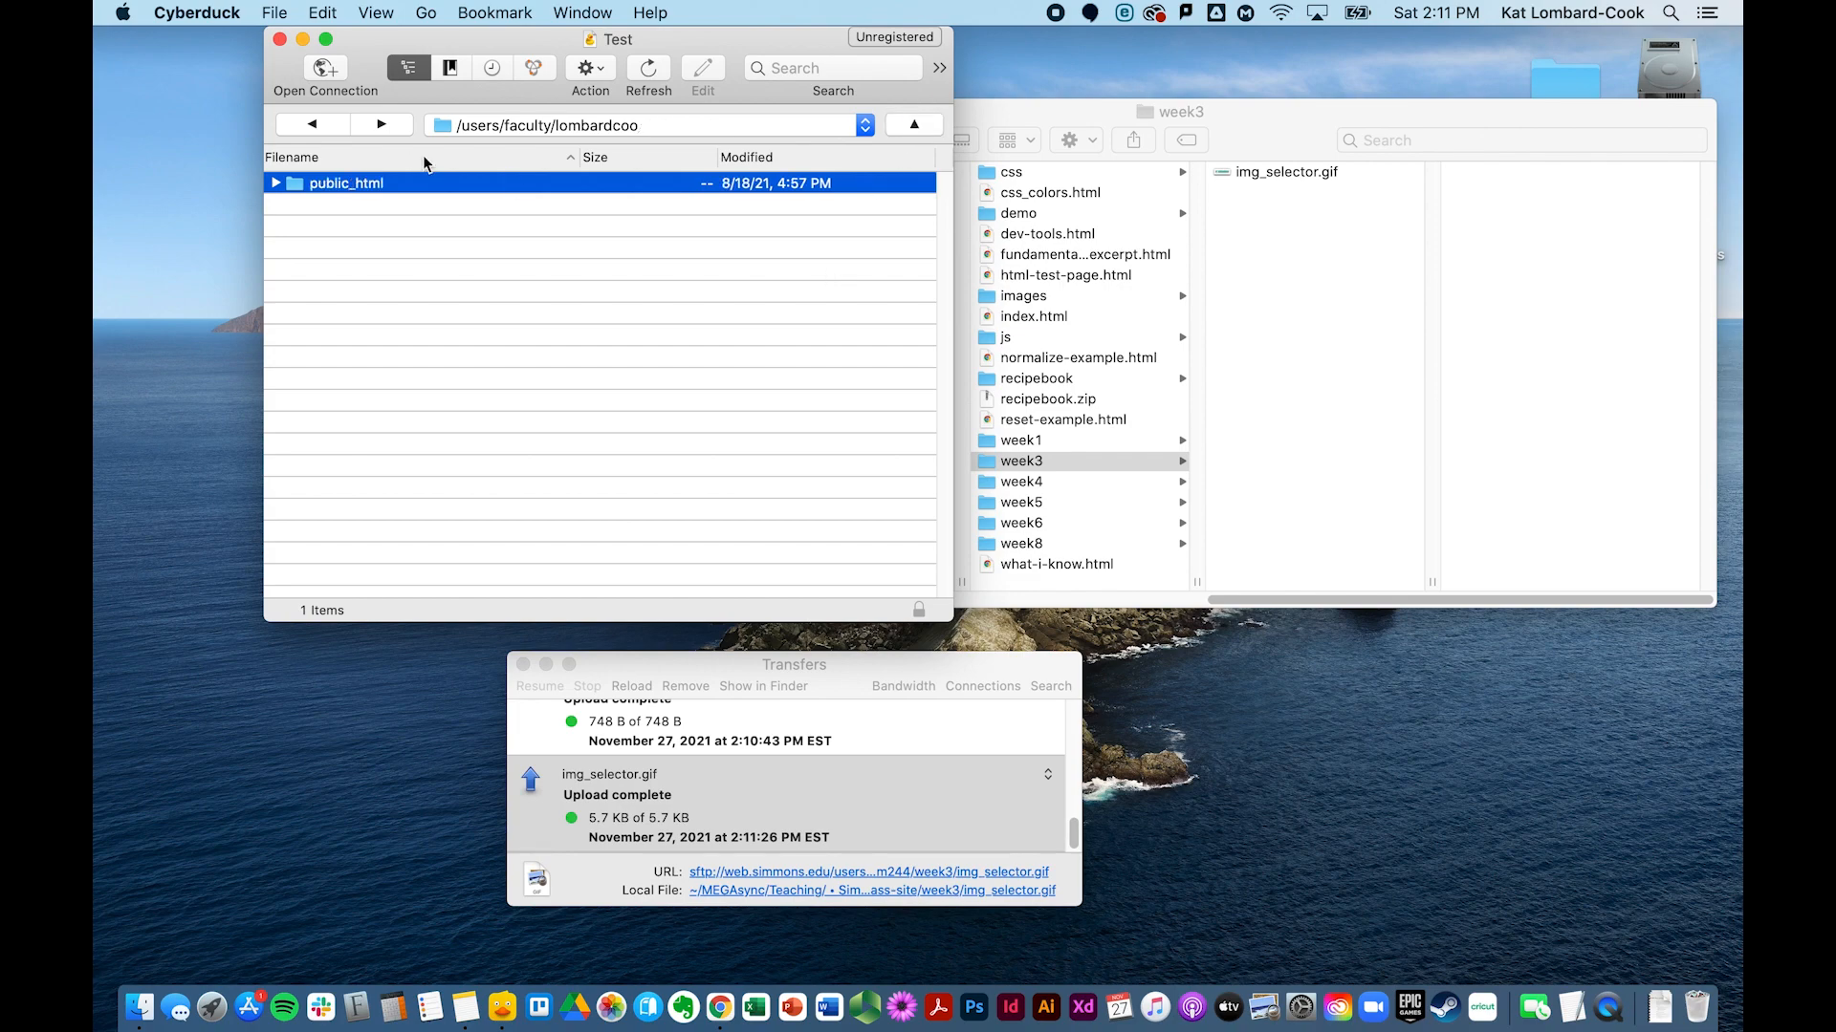
left_click(390, 130)
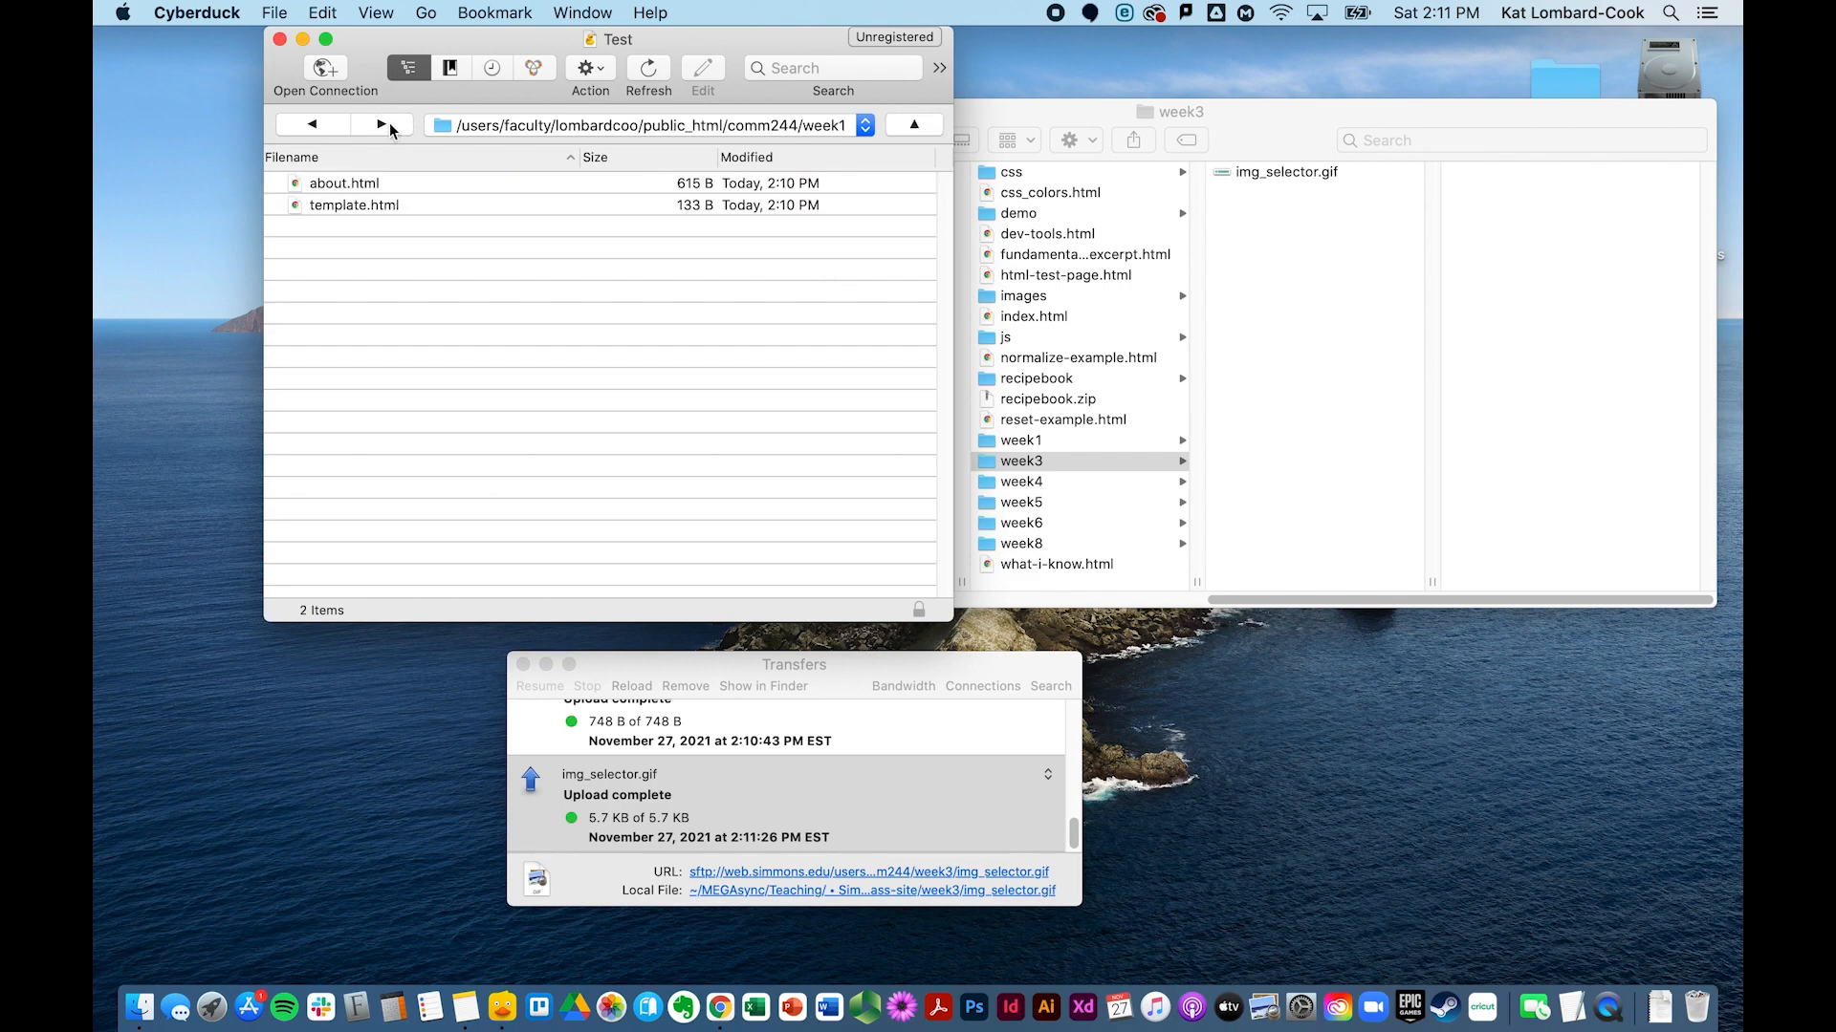
left_click(388, 125)
left_click(388, 124)
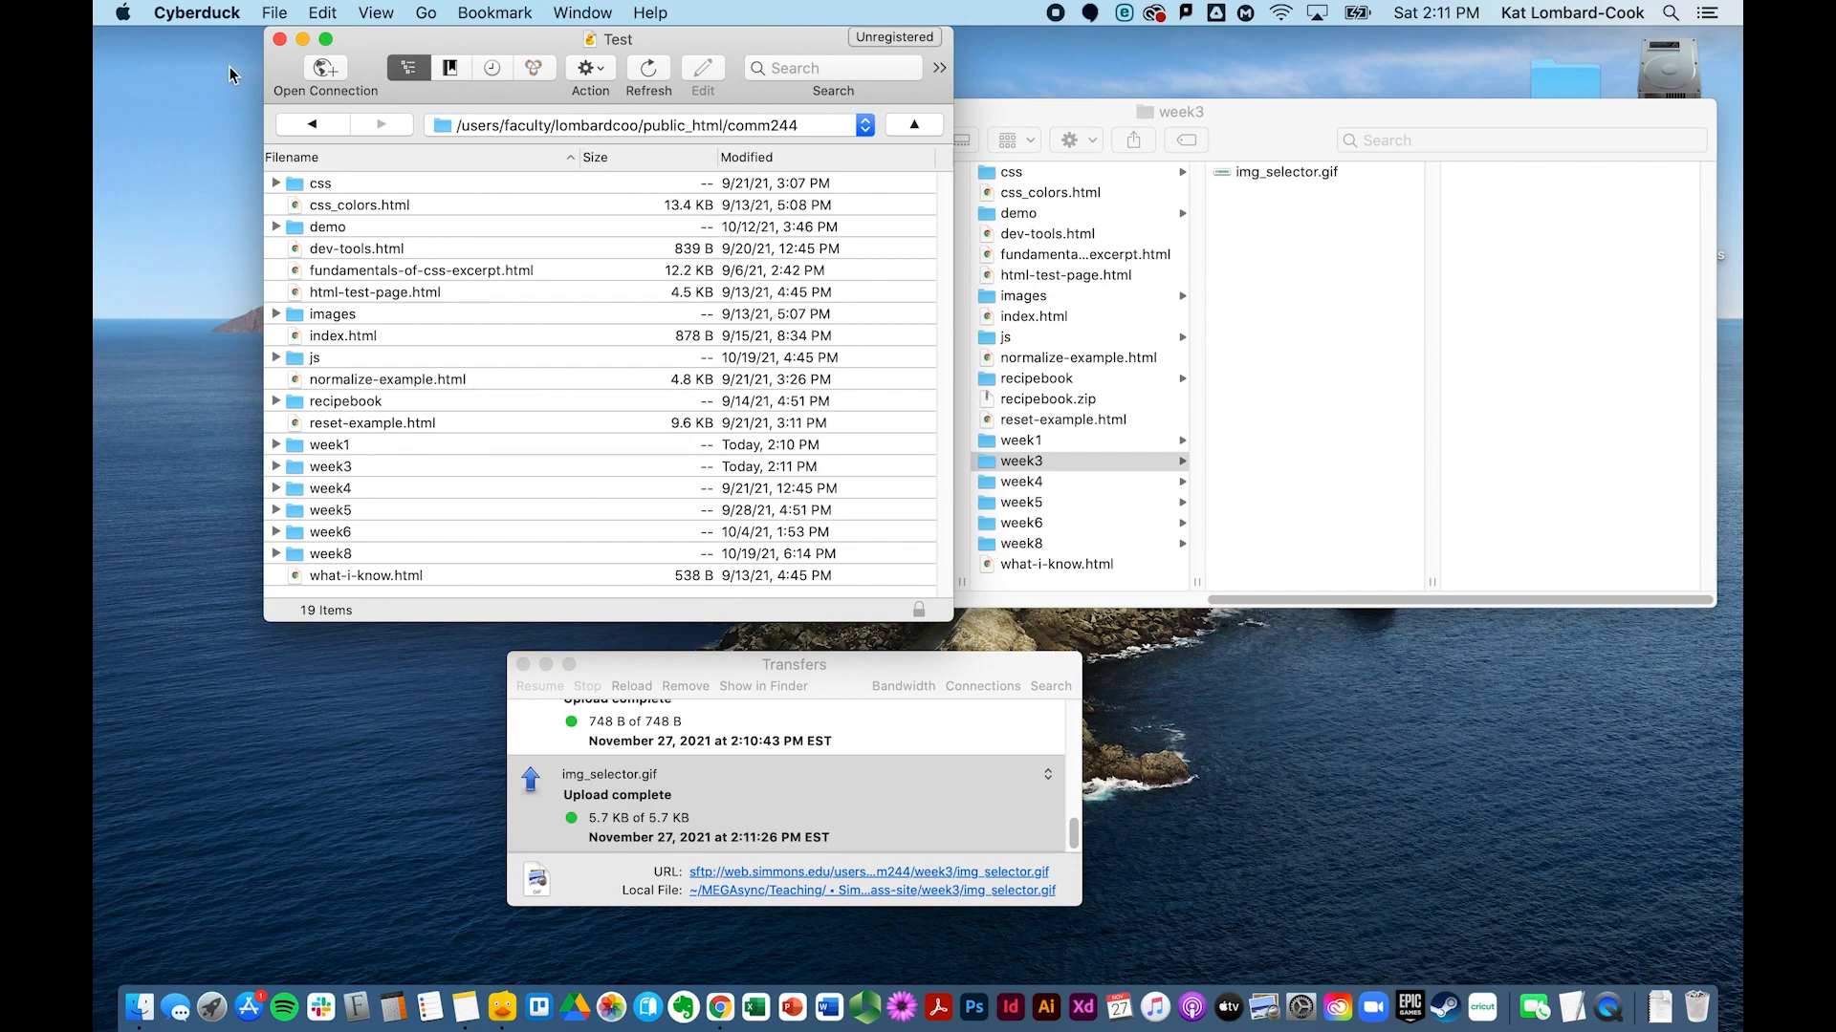
left_click(220, 16)
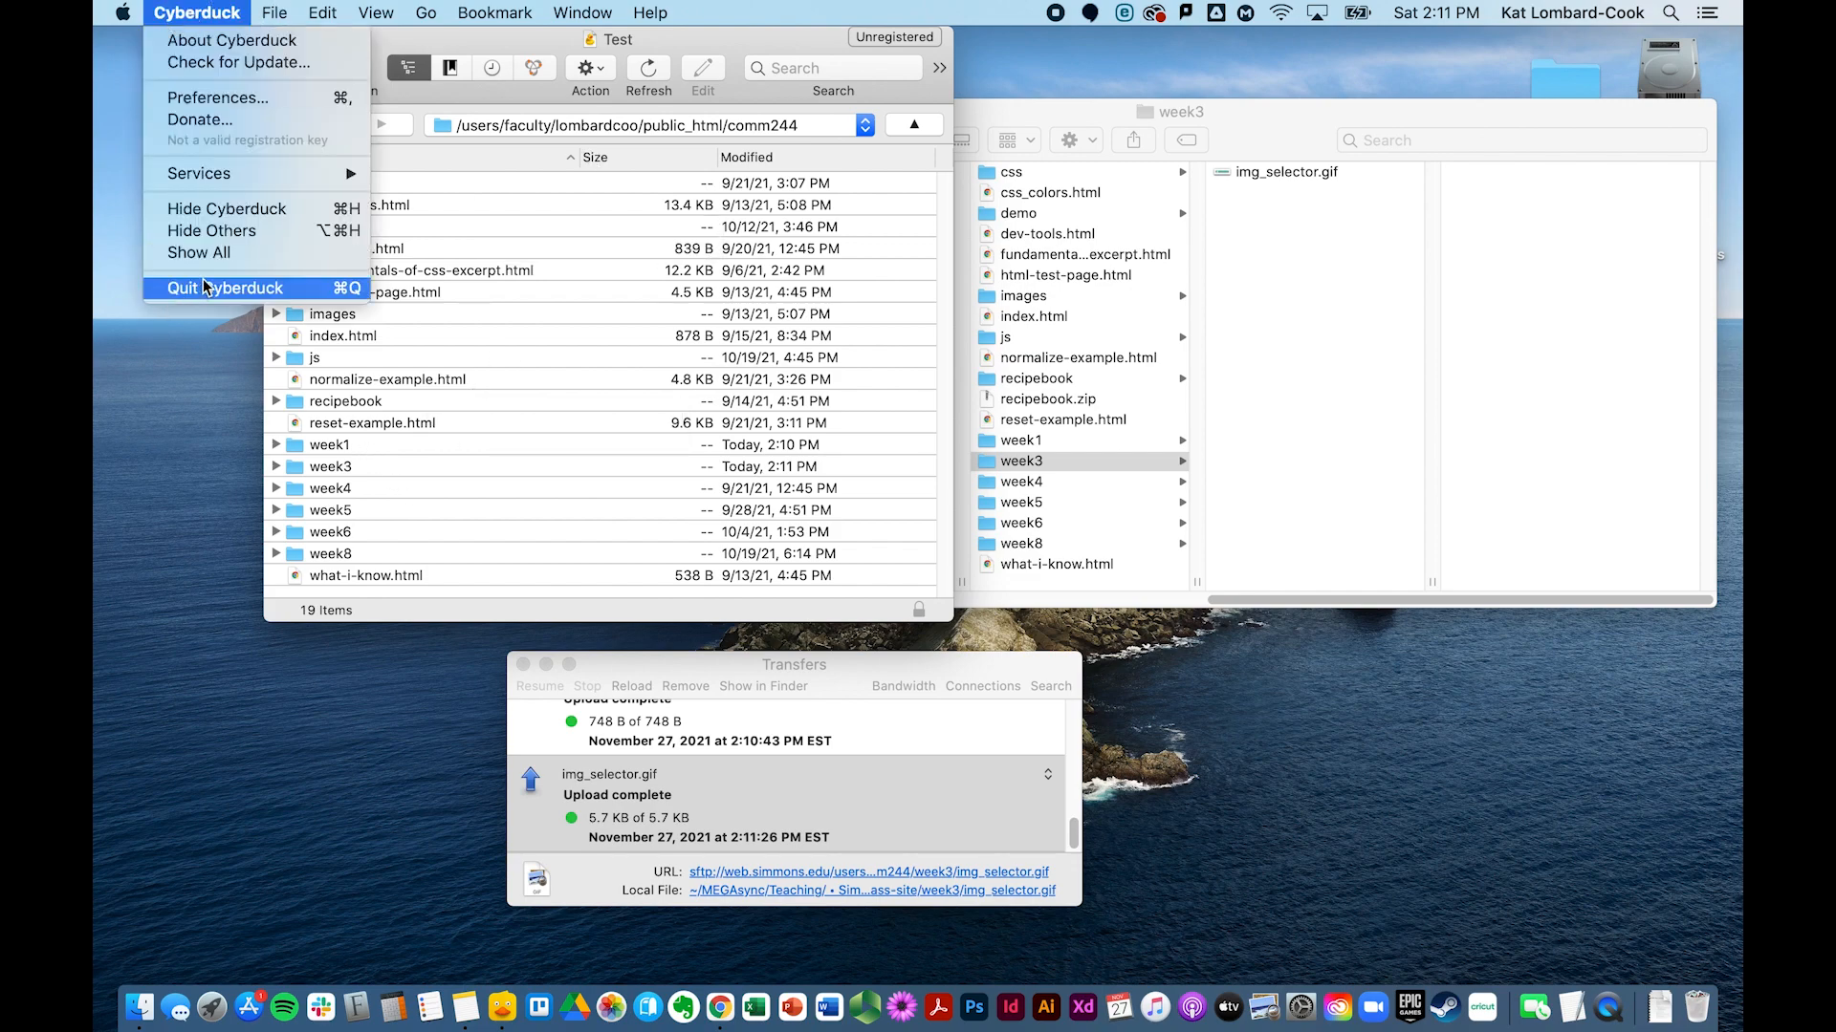
left_click(587, 447)
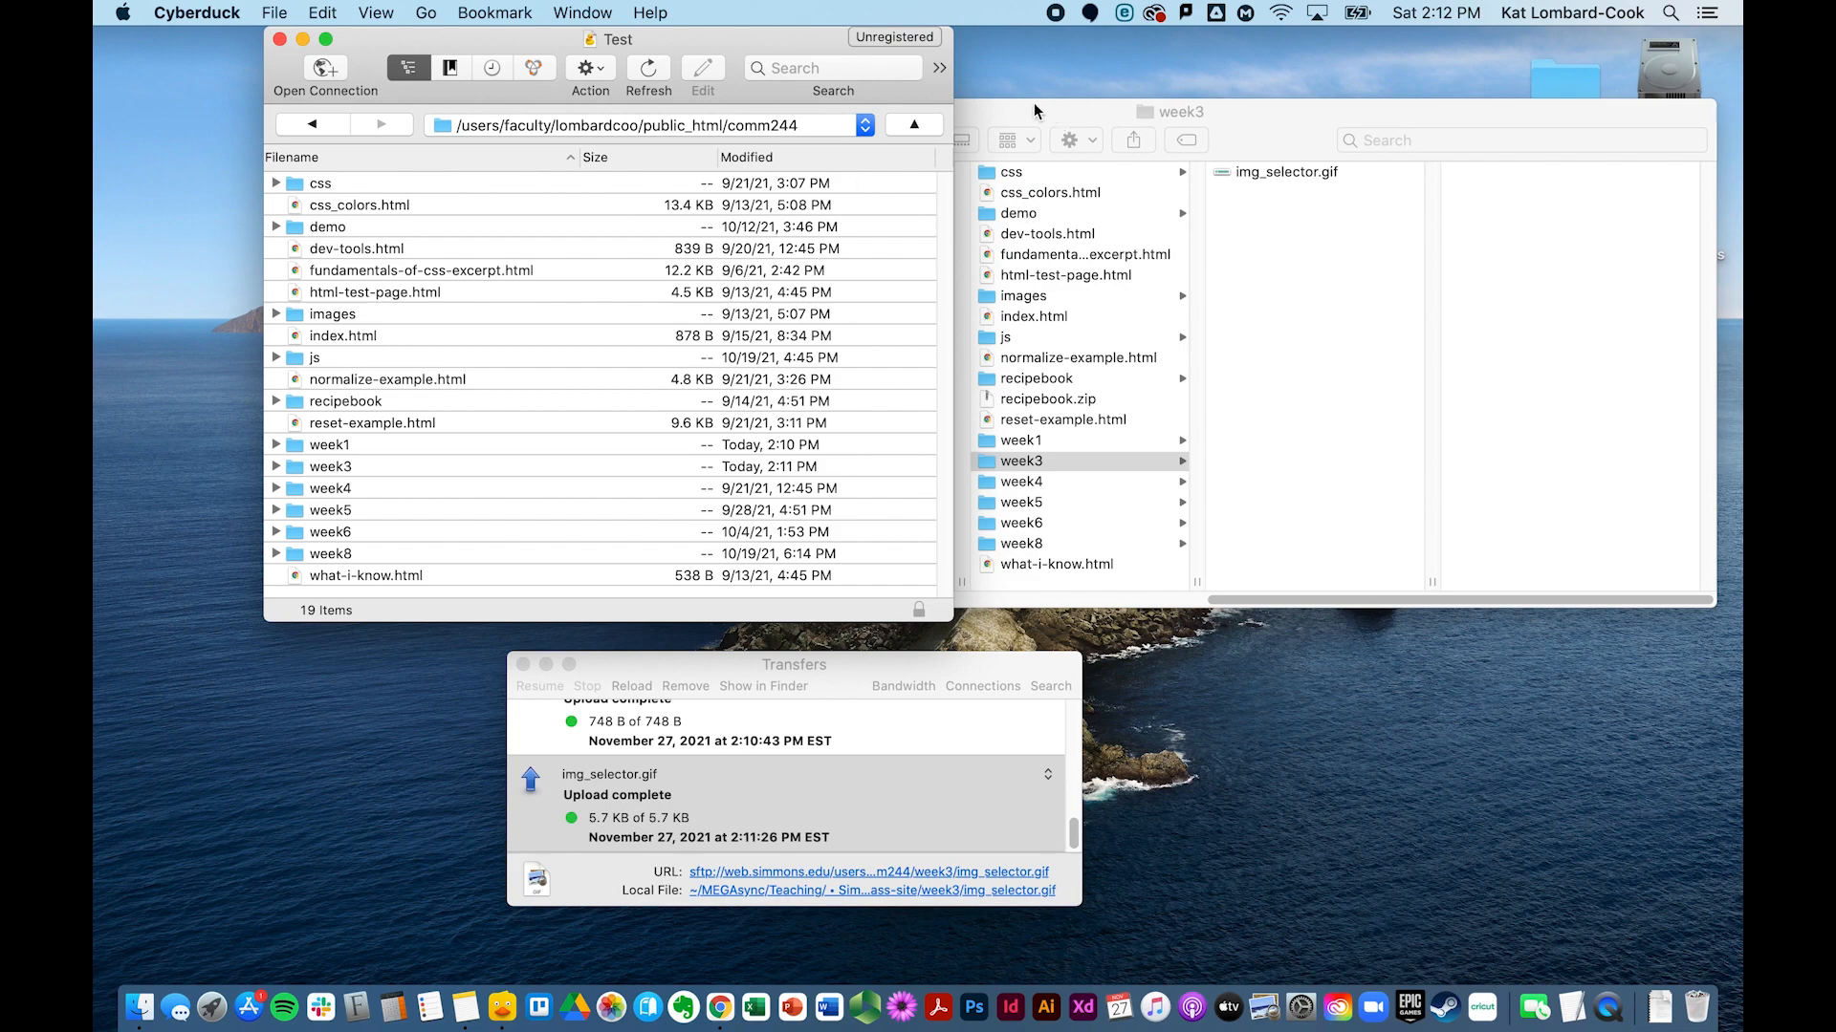
left_click(1088, 253)
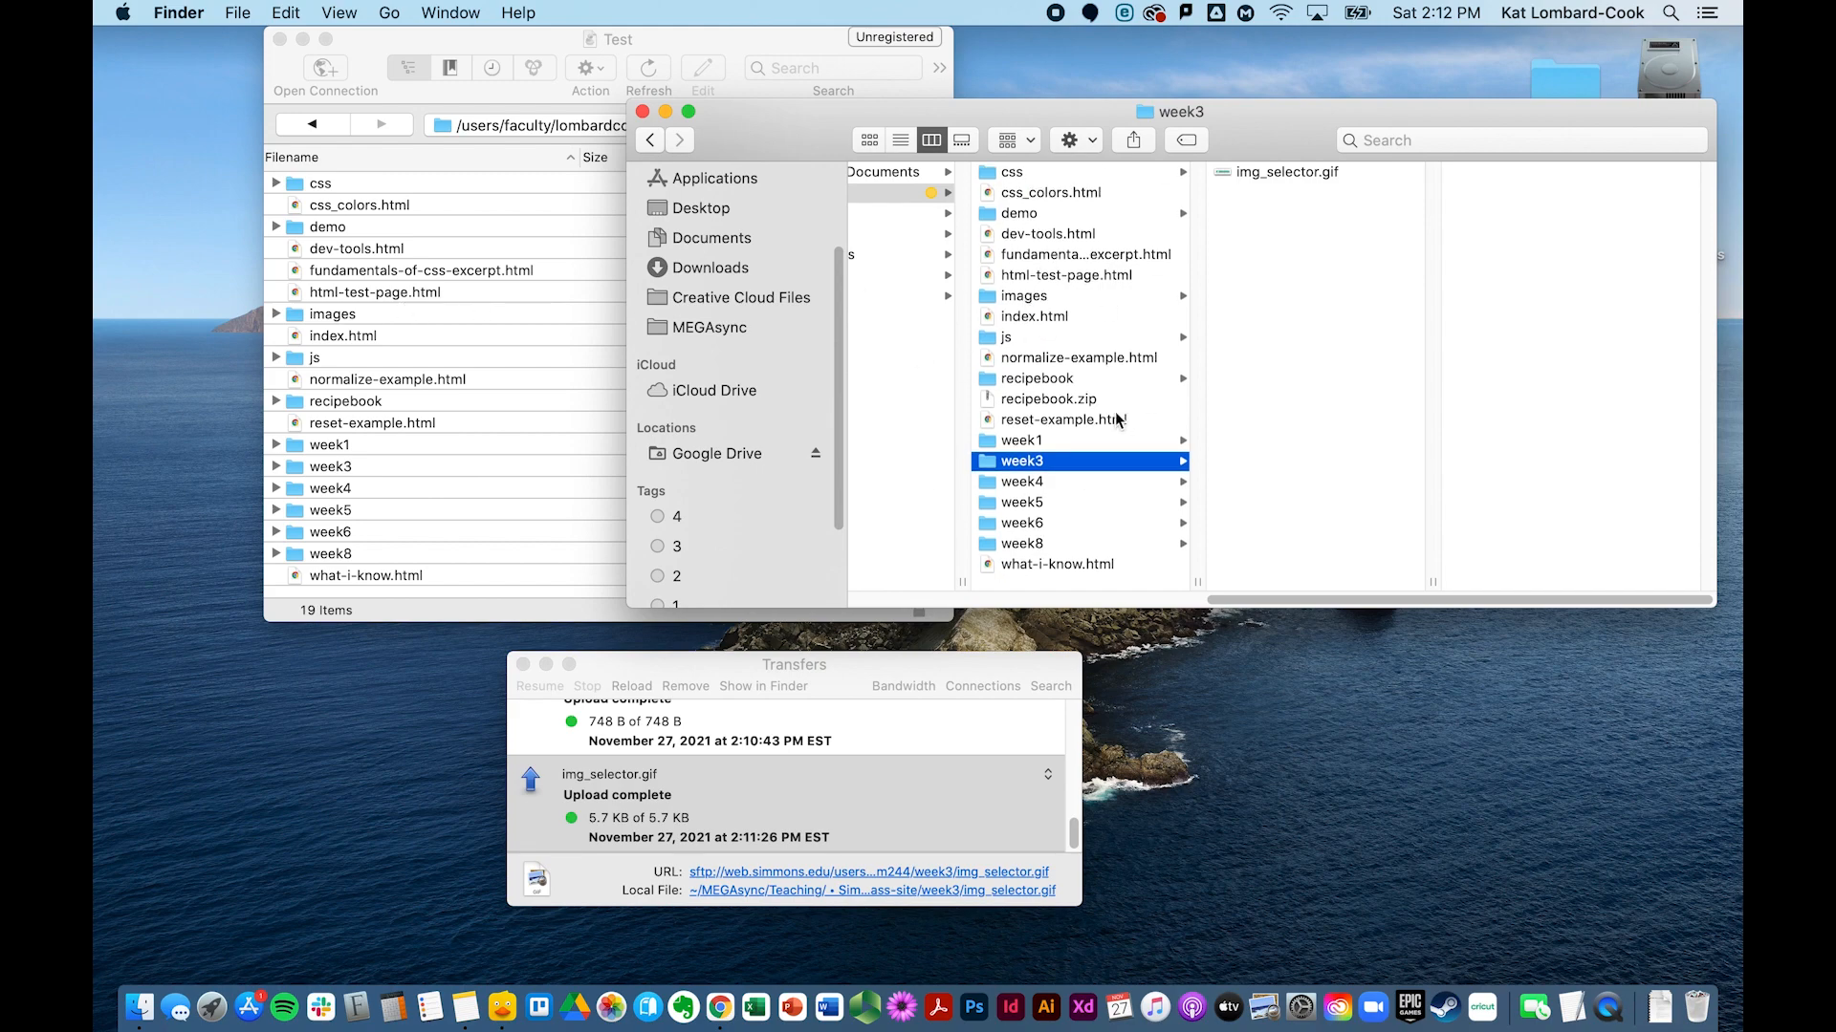
left_click(404, 373)
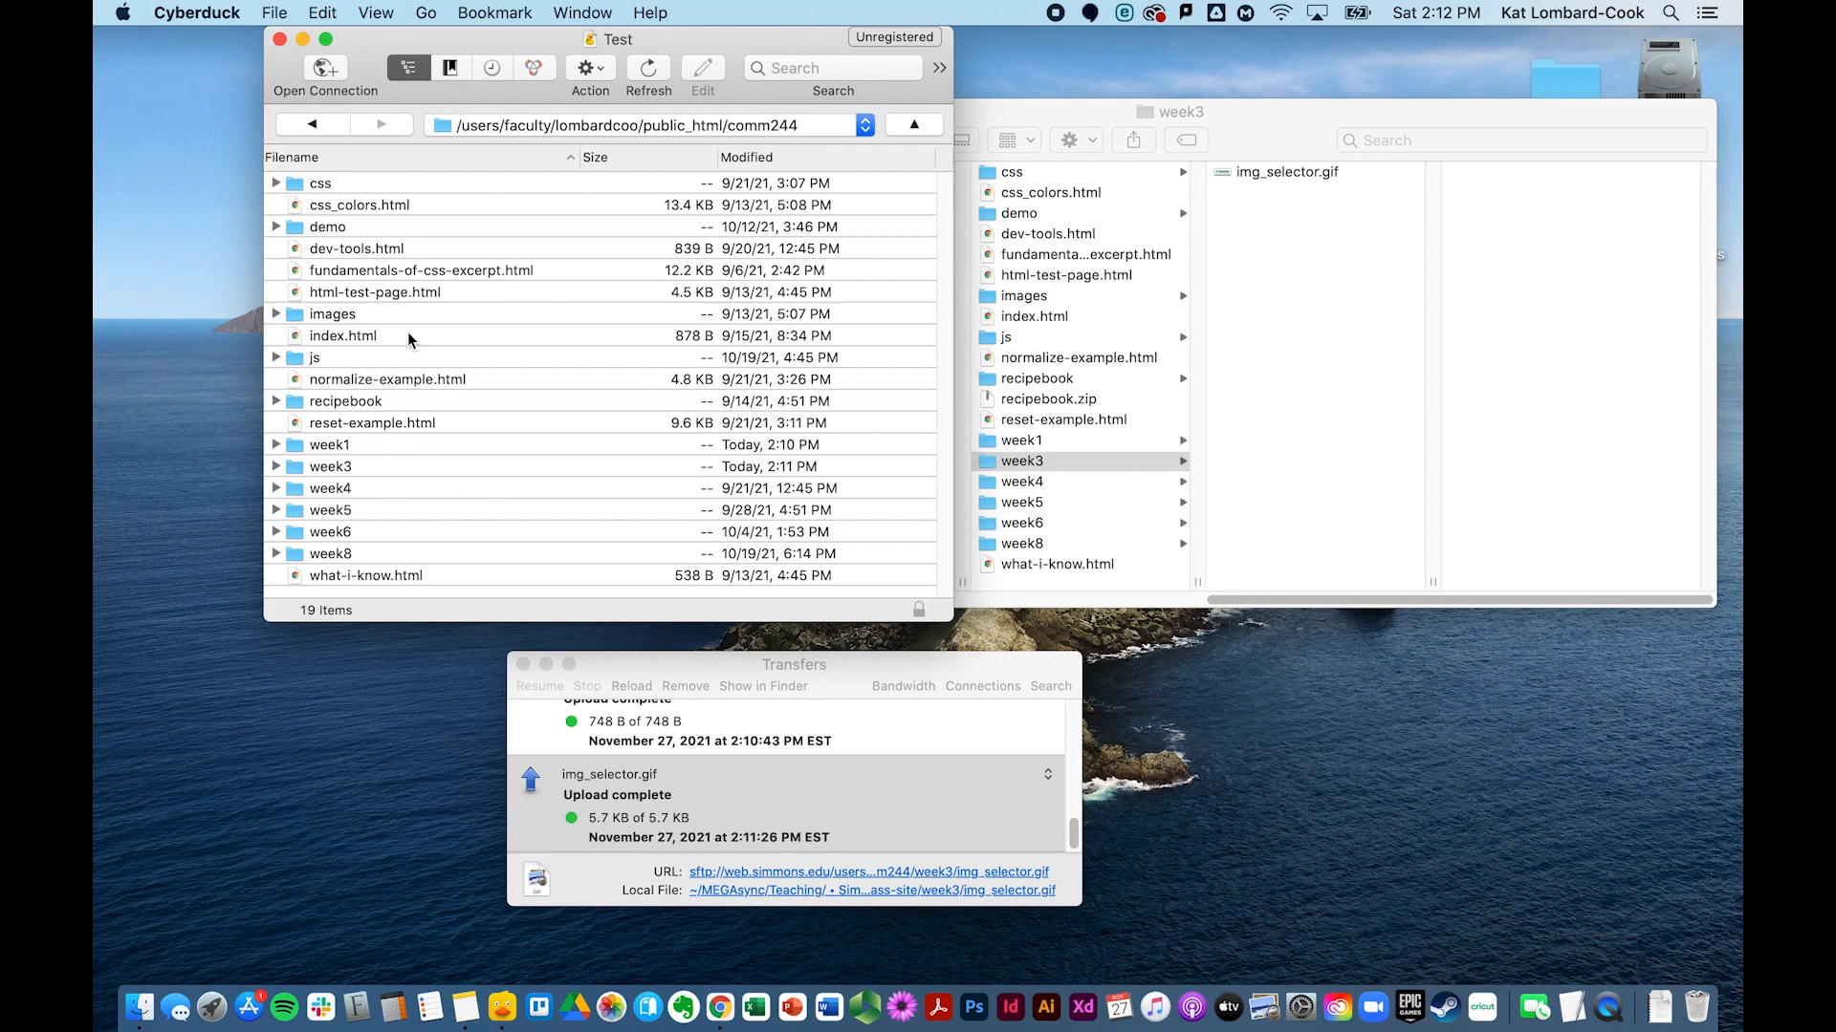
Step: Open a new browser, review the Simmons Web bookmark, connect with it and open public_html
left_click(279, 38)
left_click(280, 14)
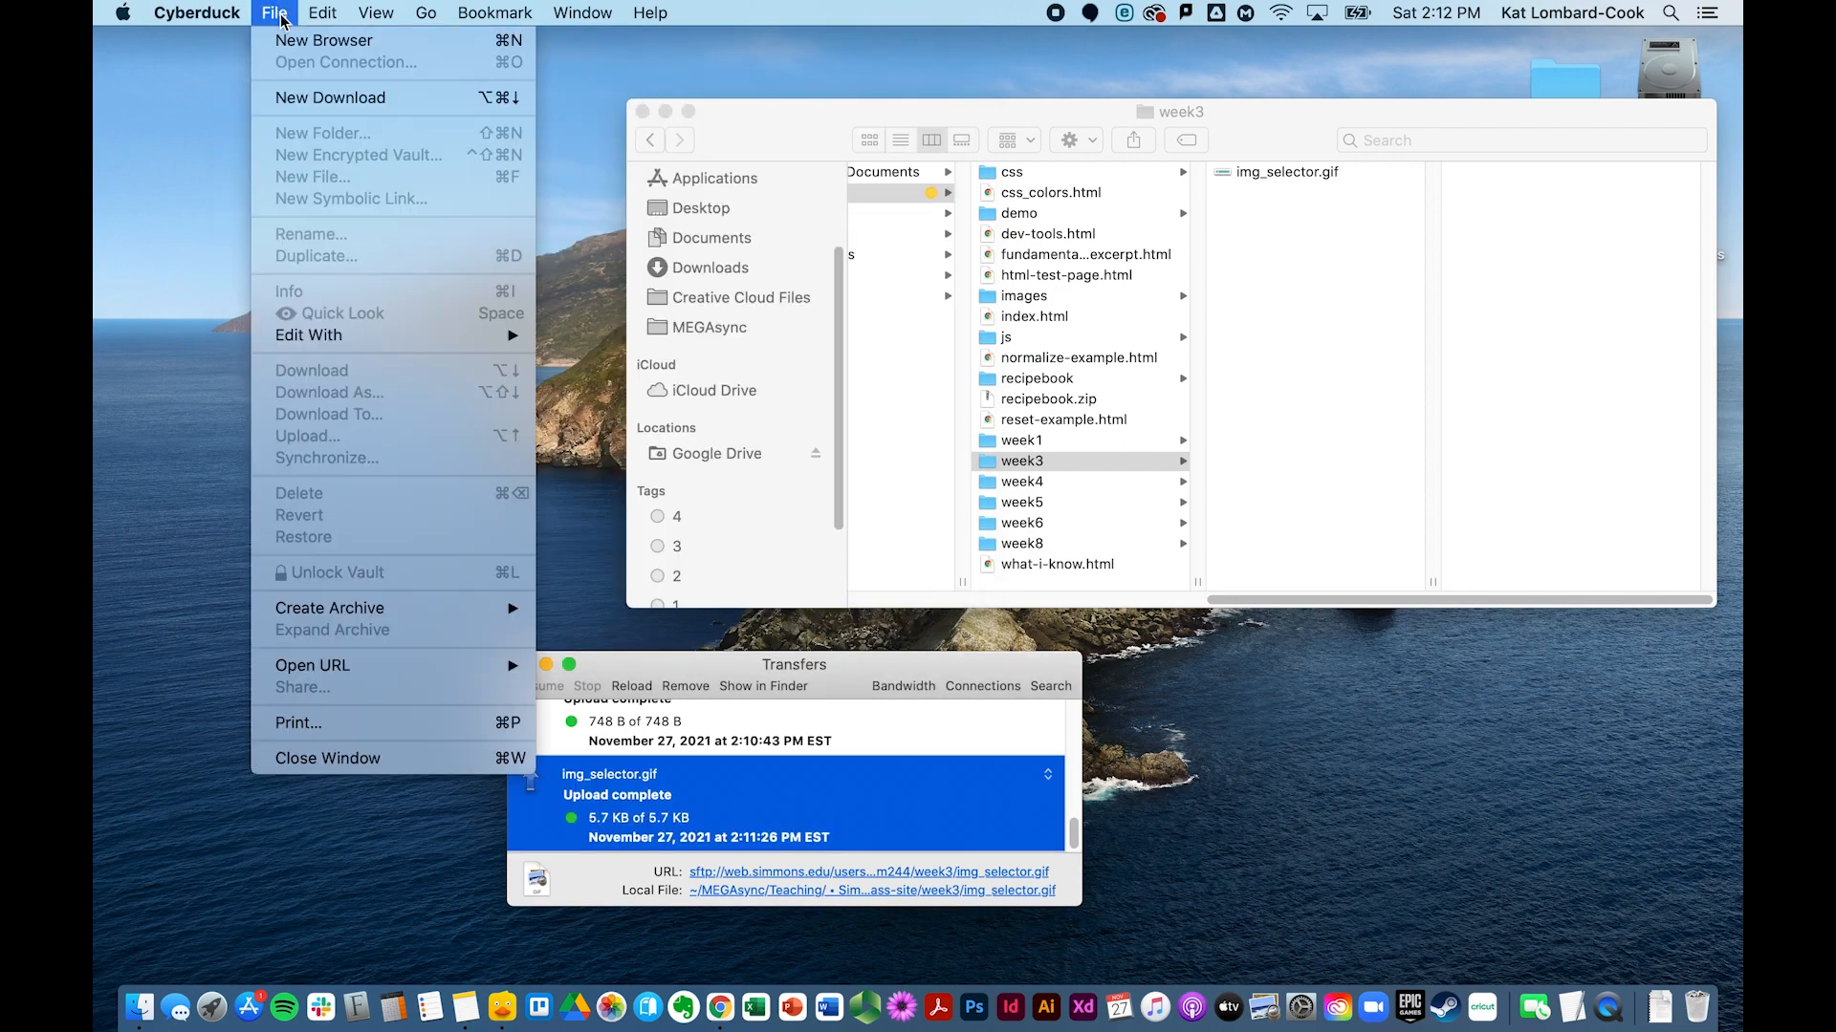
left_click(287, 40)
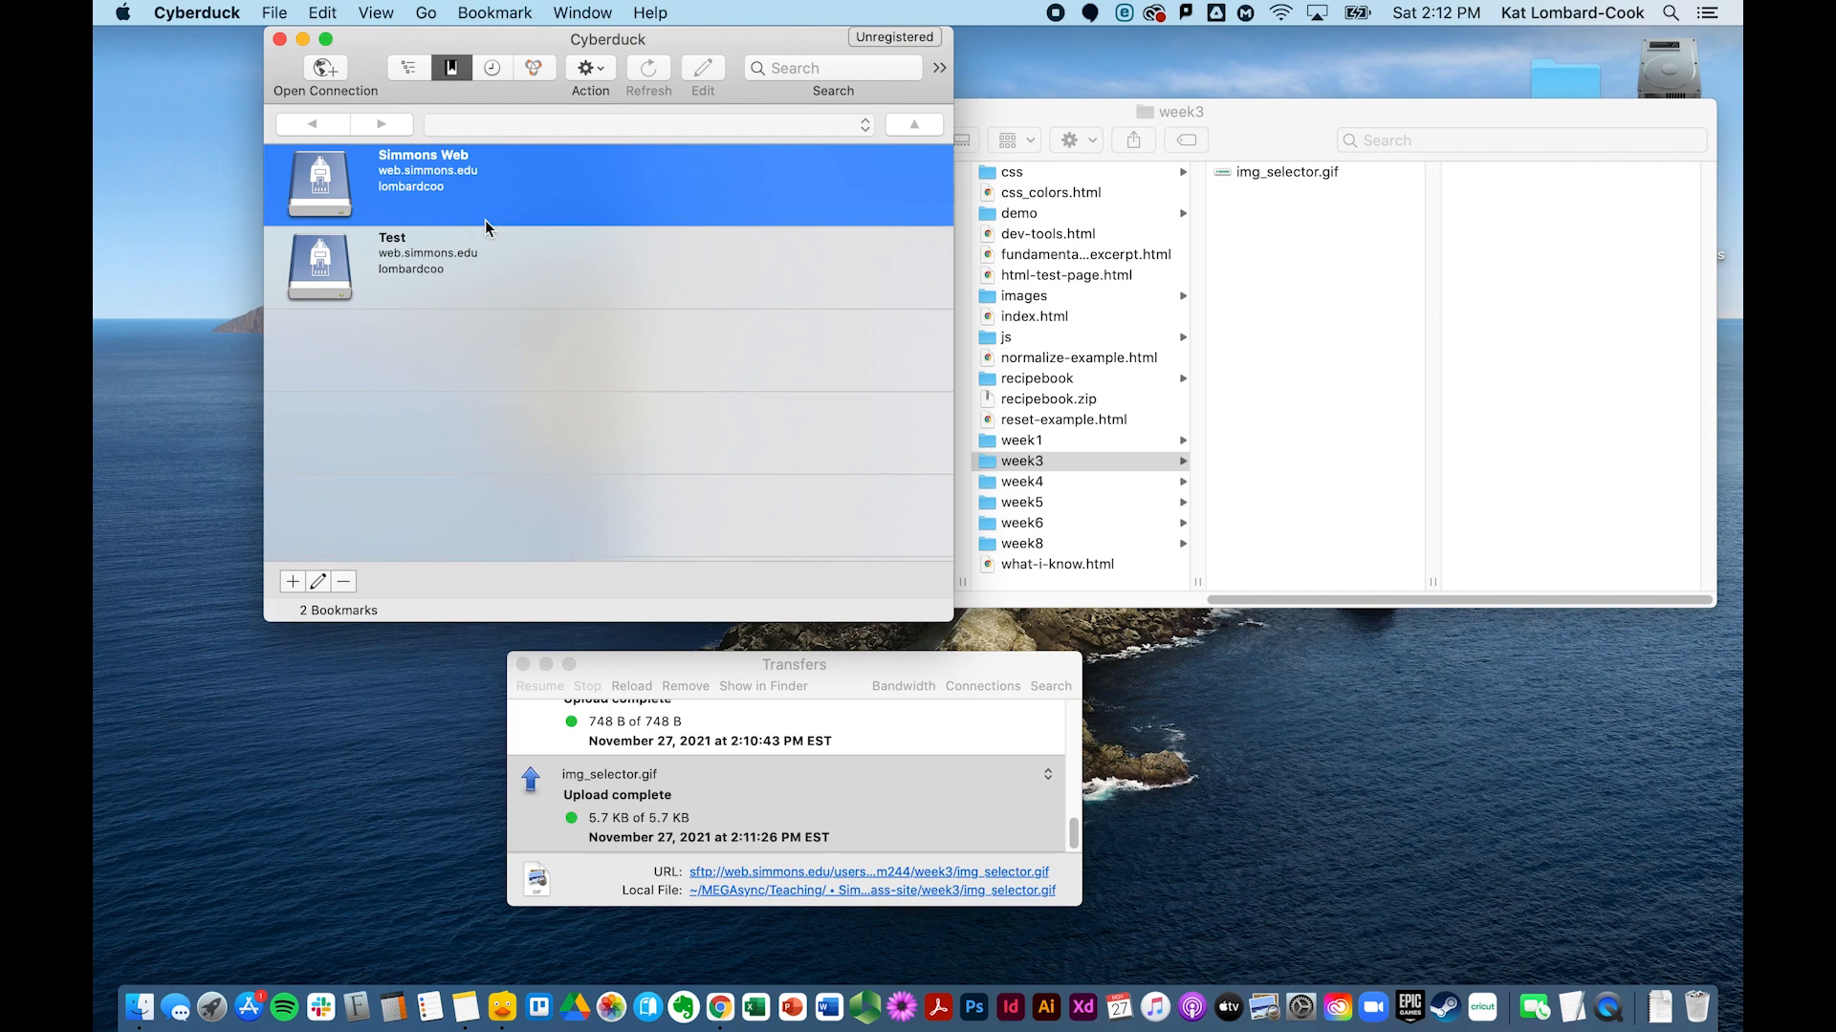
left_click(317, 581)
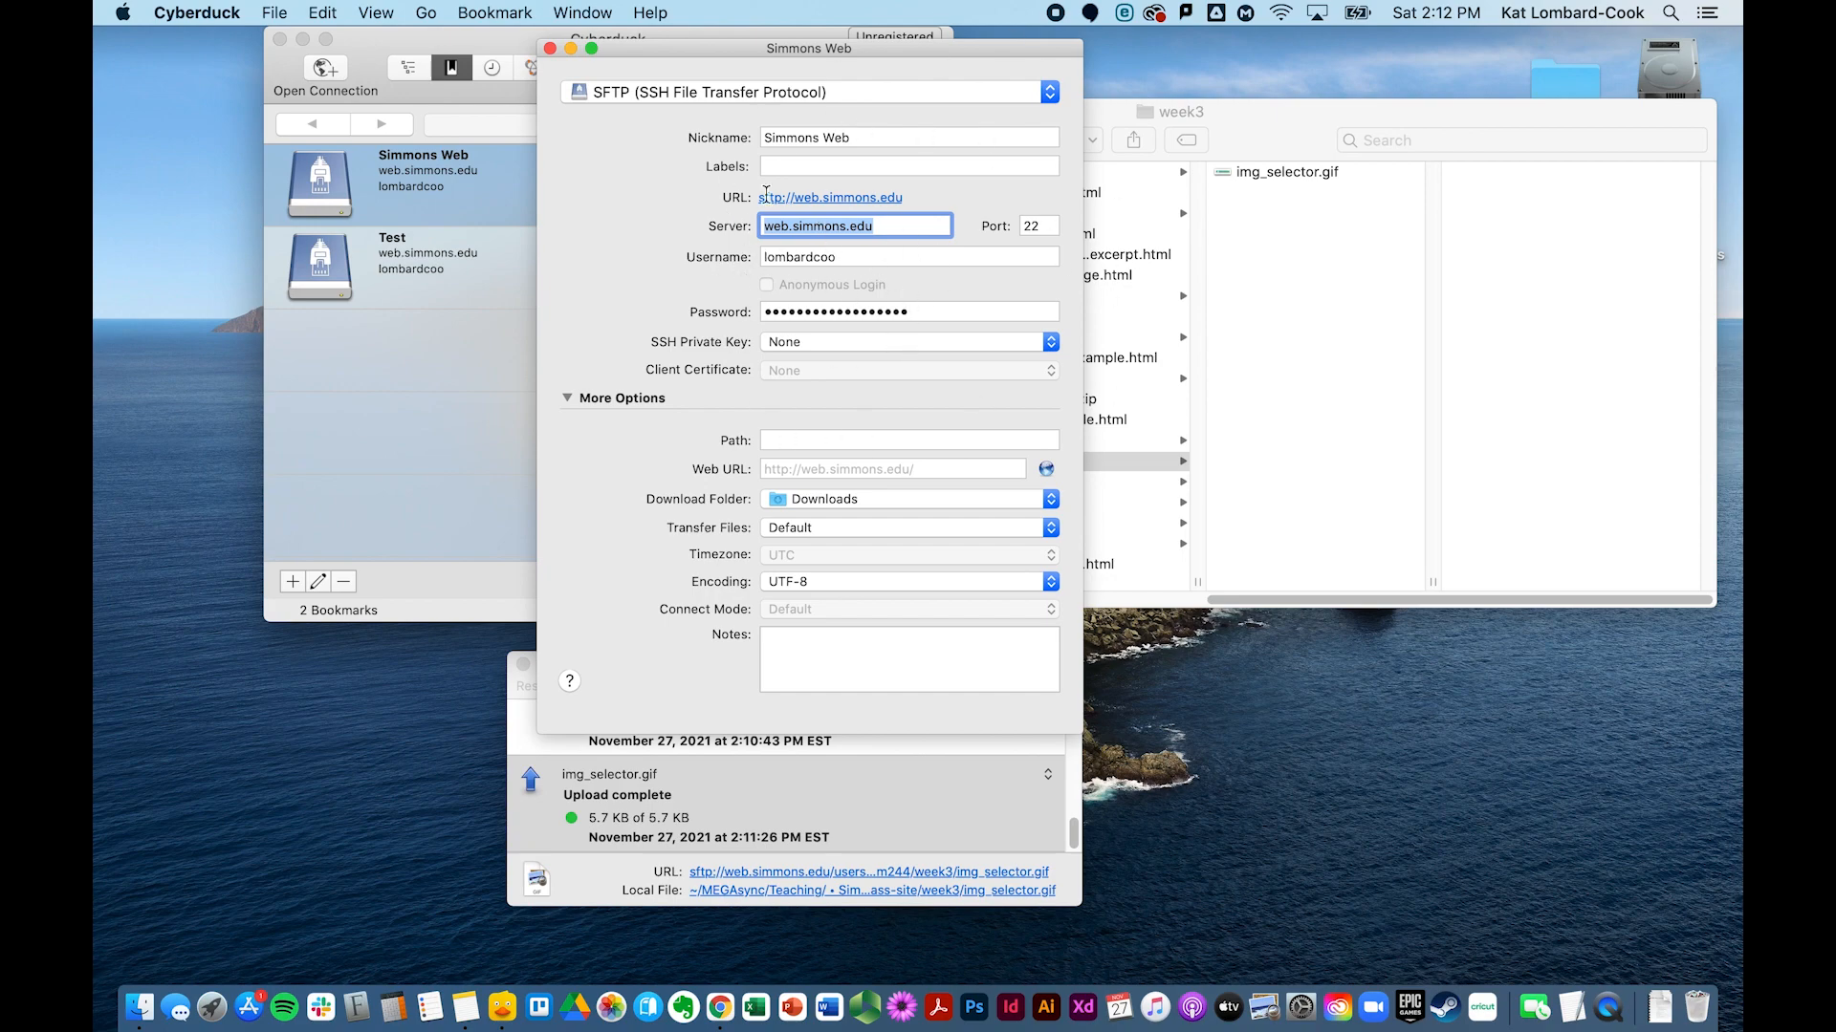
left_click(550, 48)
double_click(411, 197)
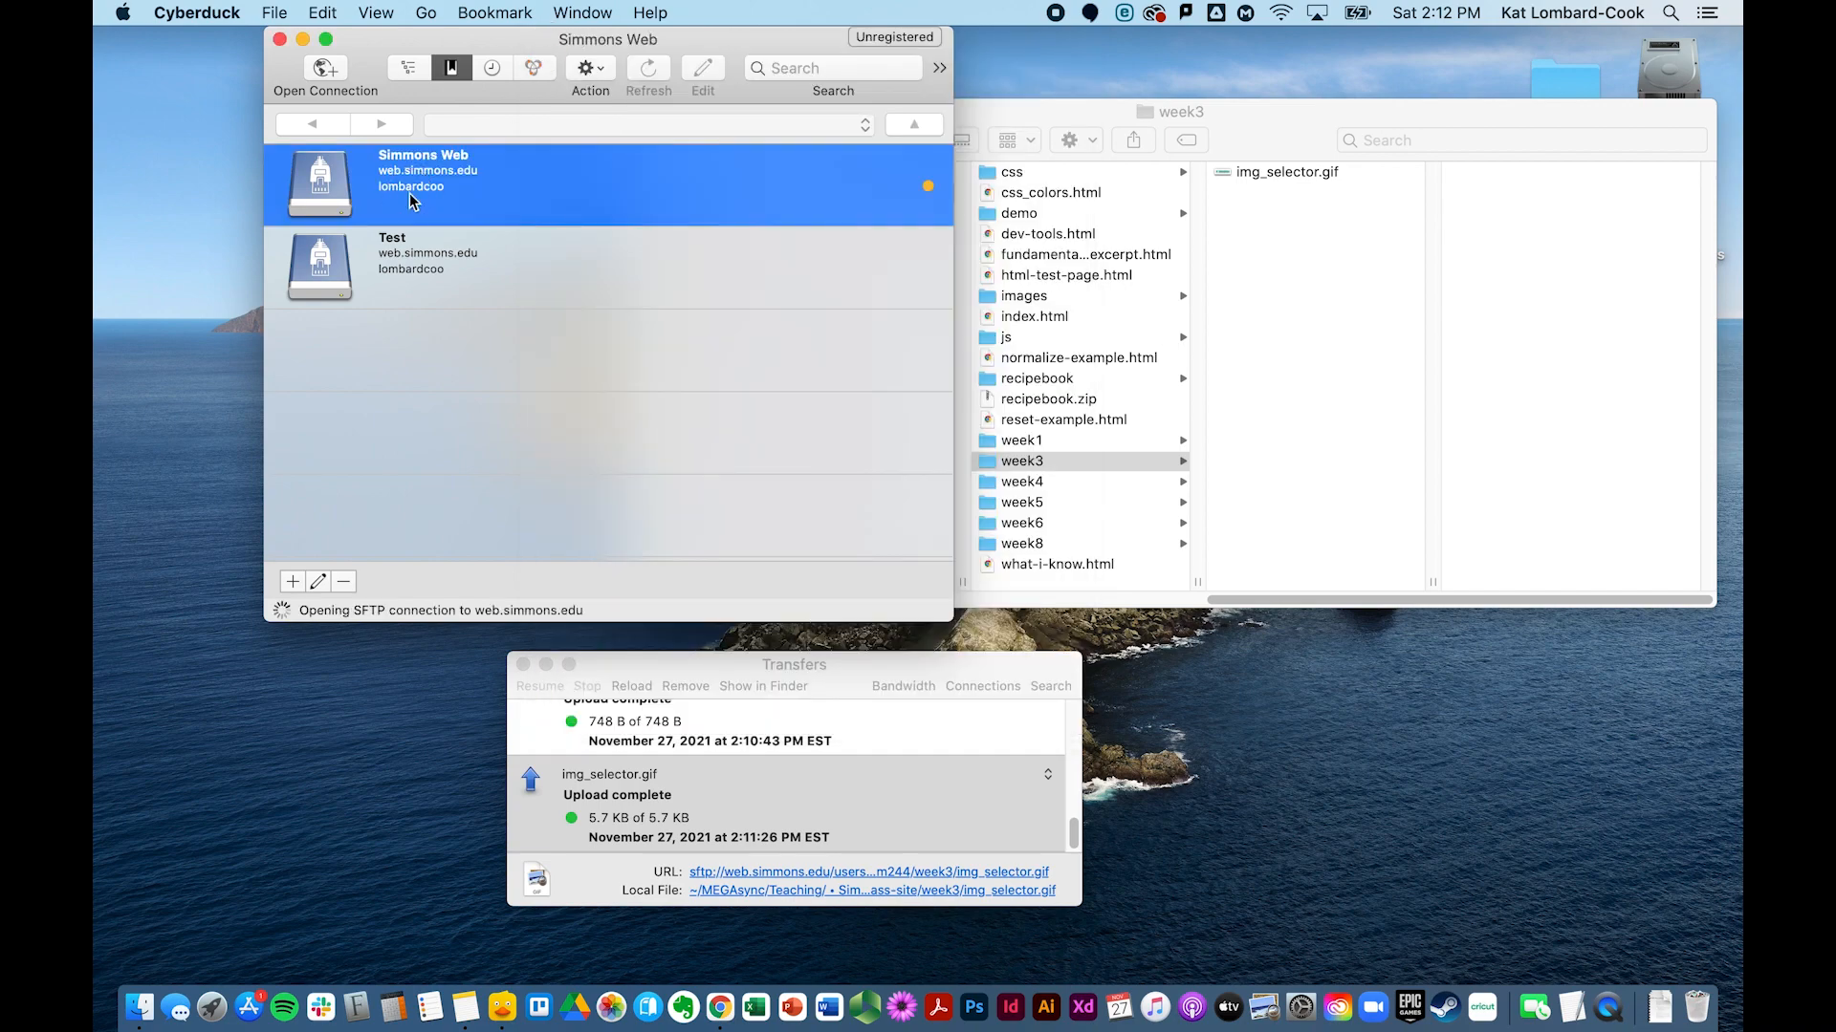
double_click(358, 179)
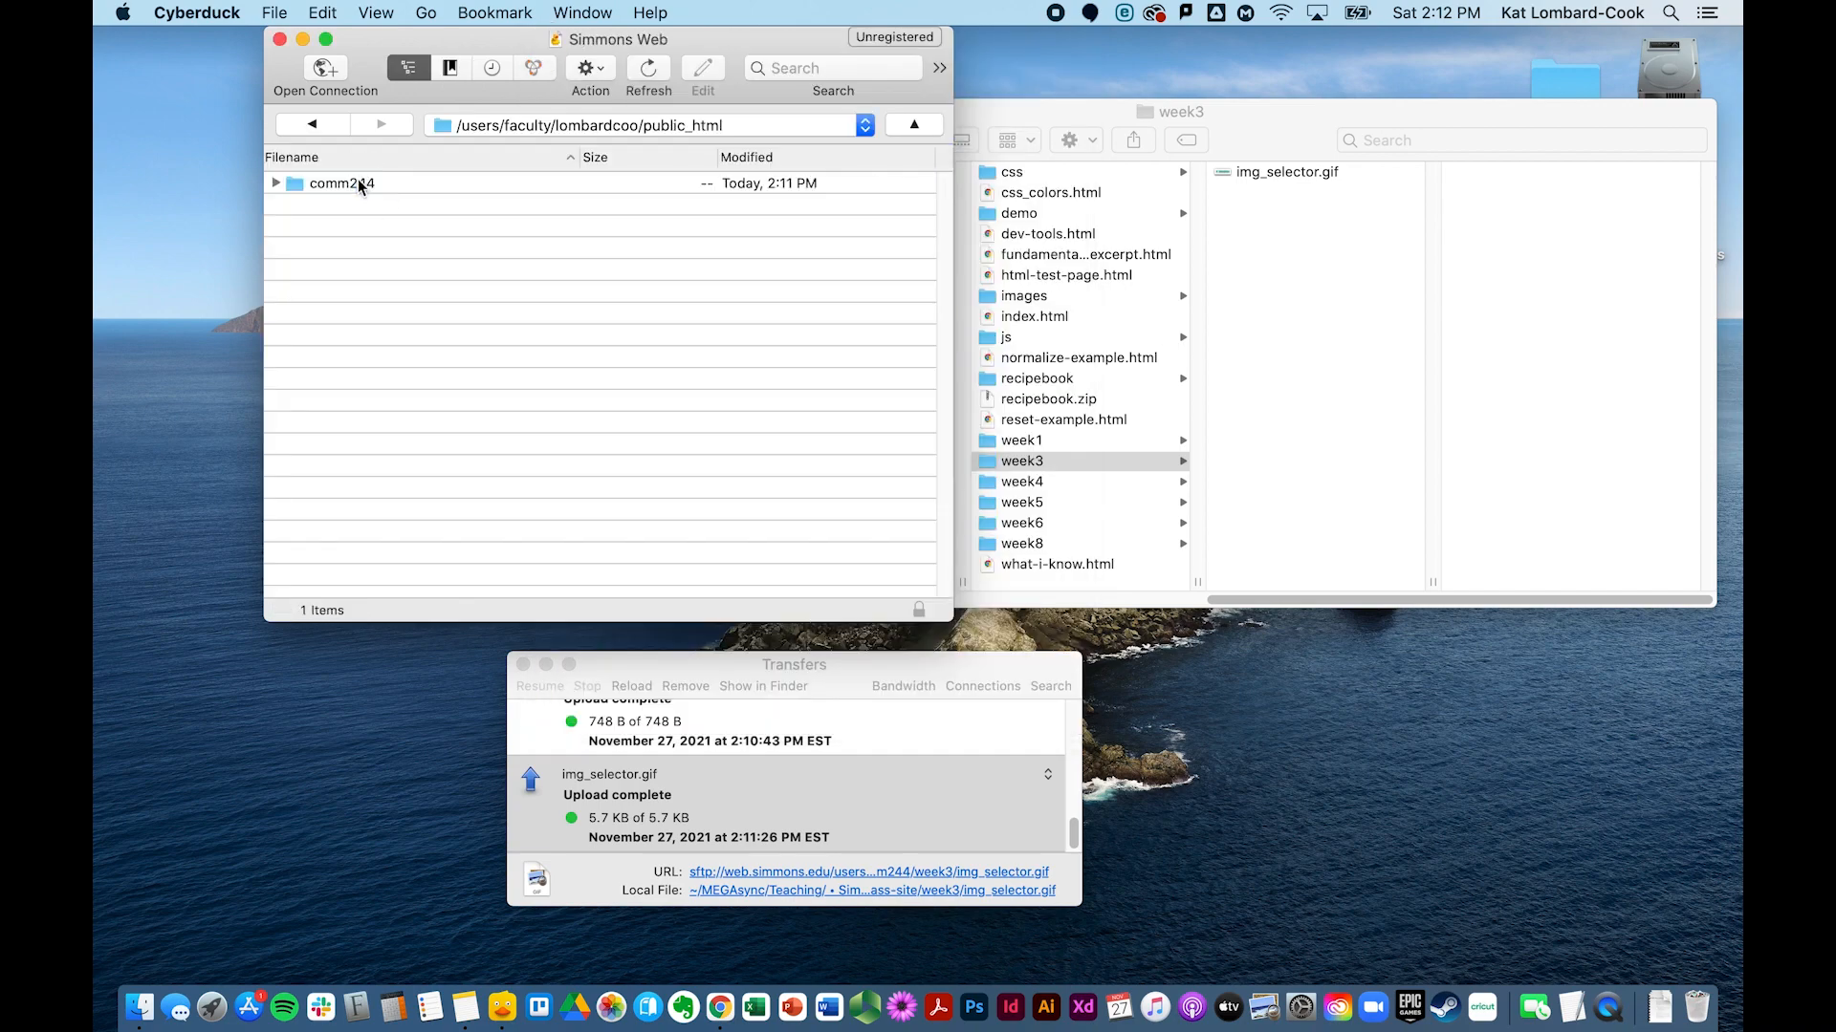